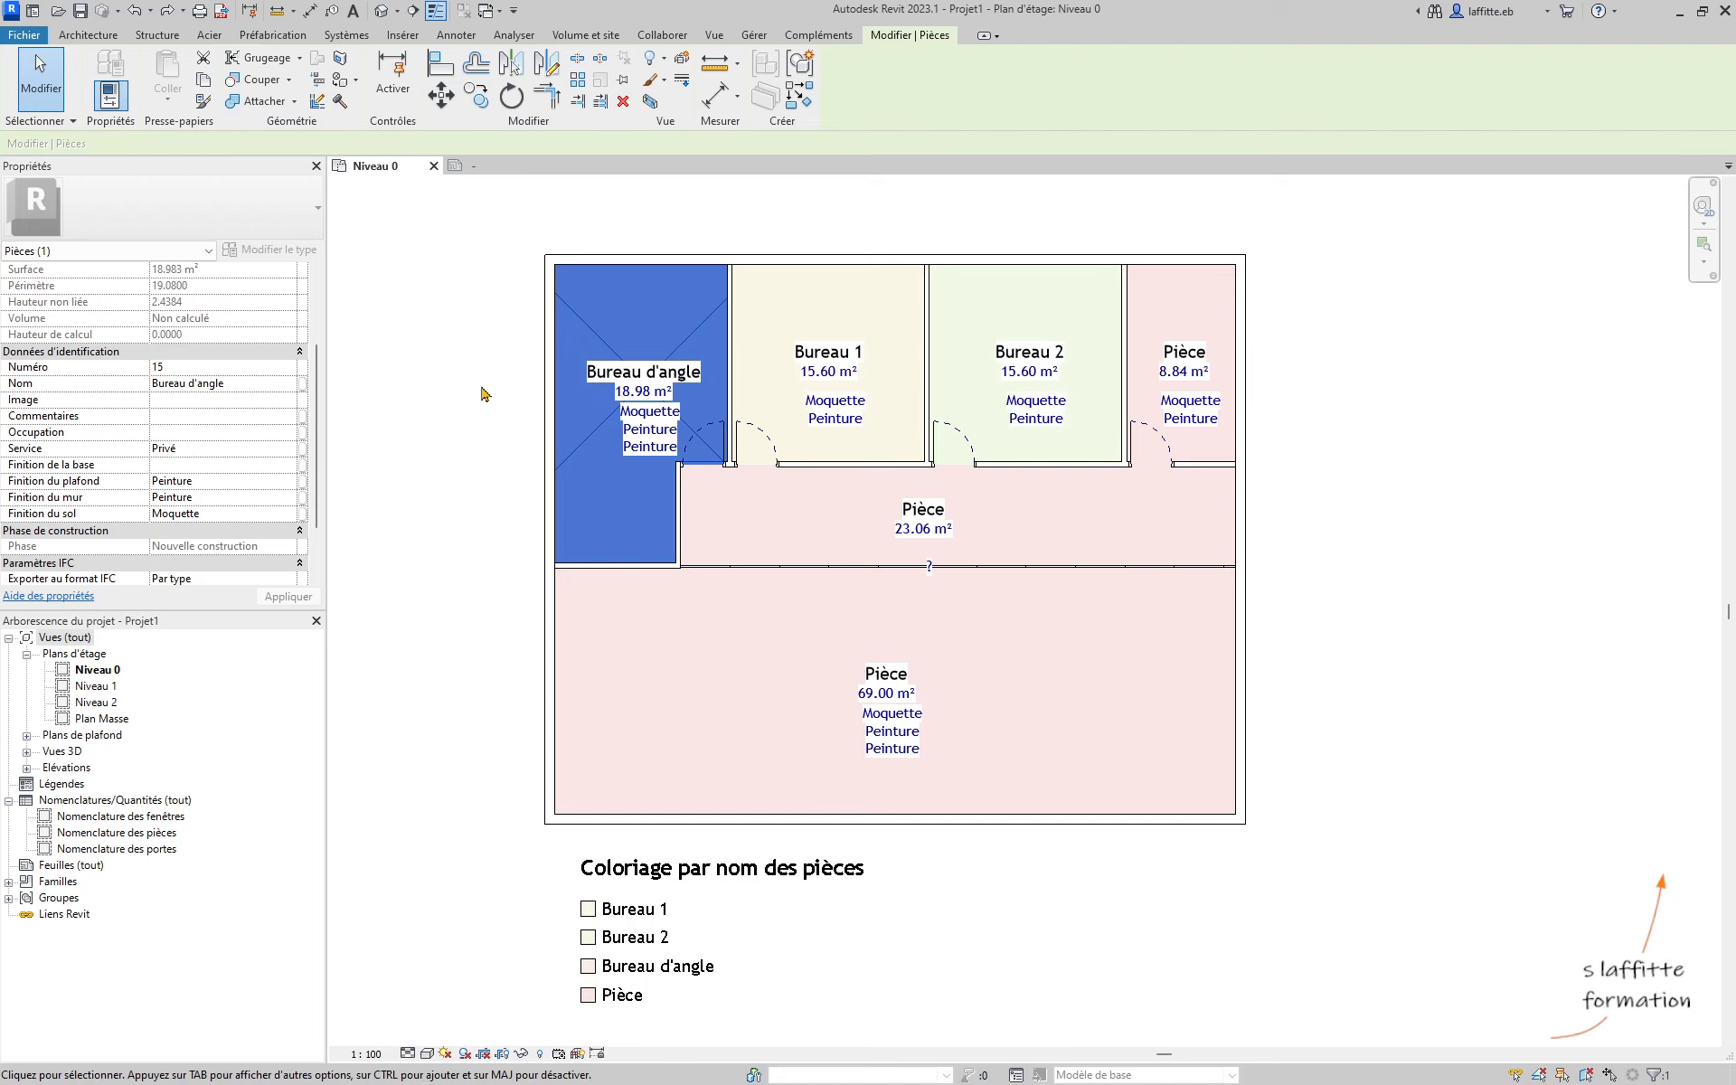
Create the shared parameters file Exemple PP.txt in the Formation folder, replacing the existing file of that name
left_click(754, 35)
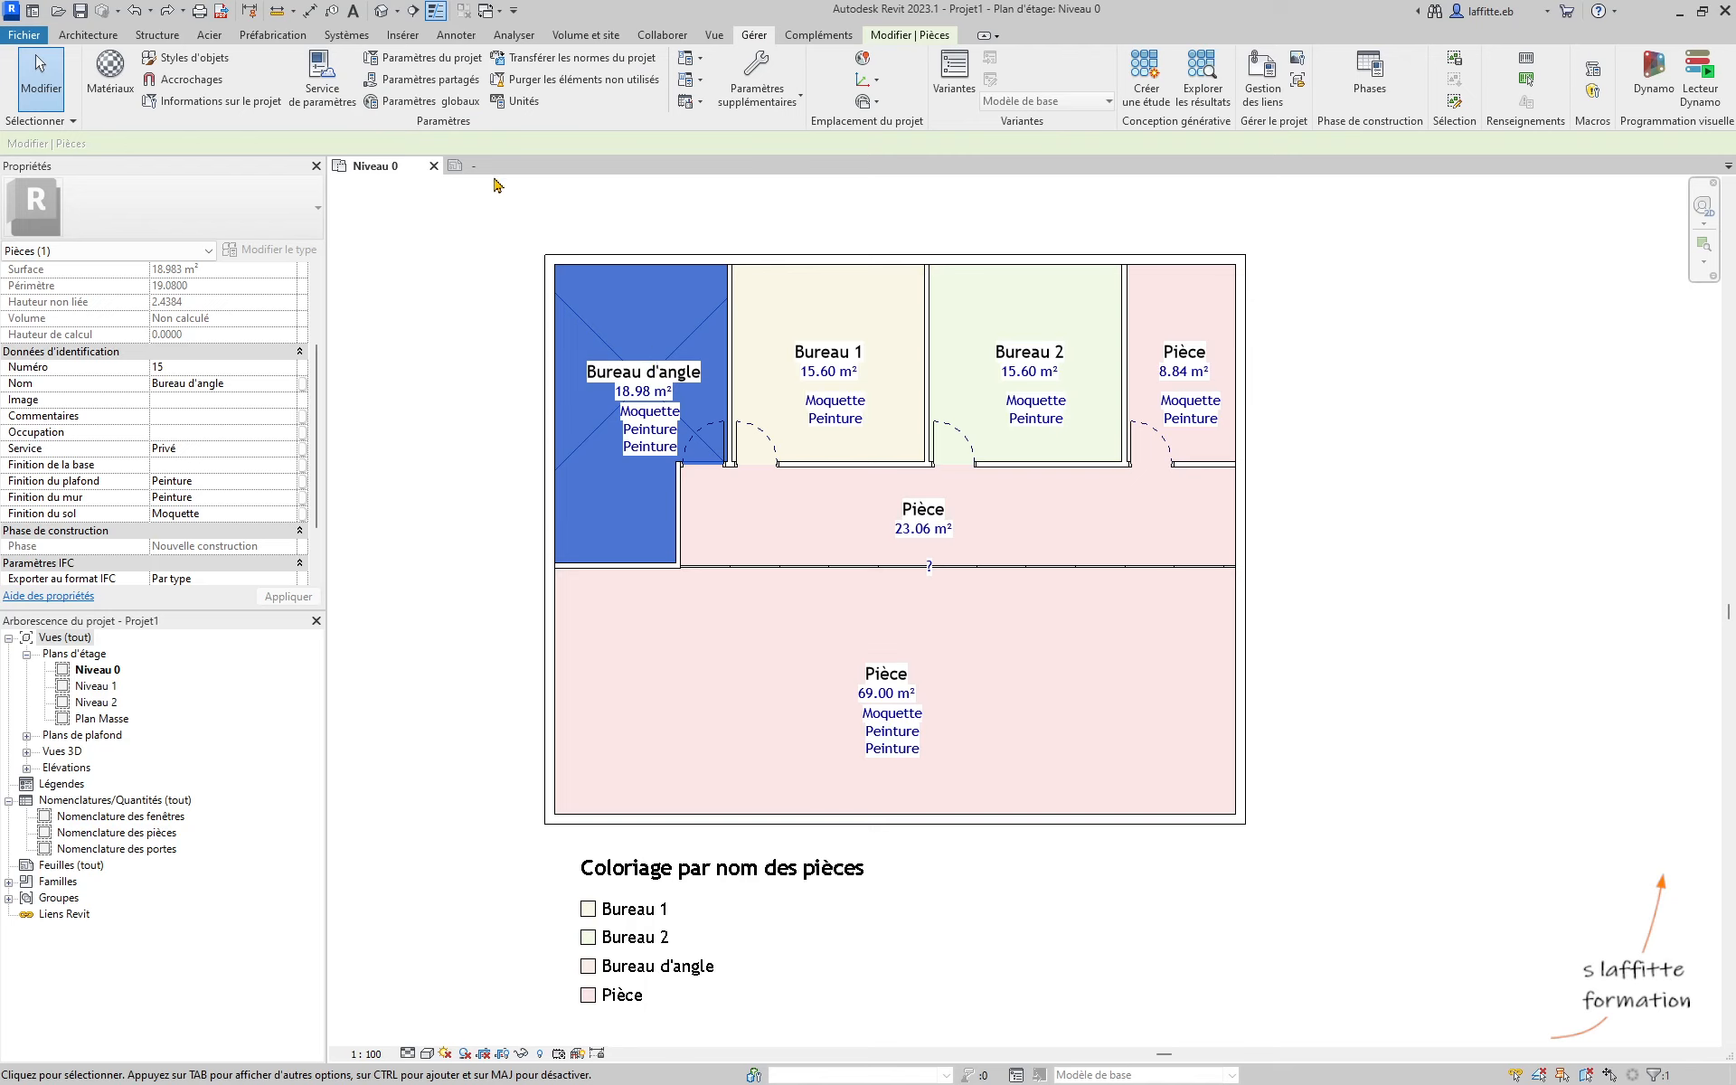
left_click(440, 90)
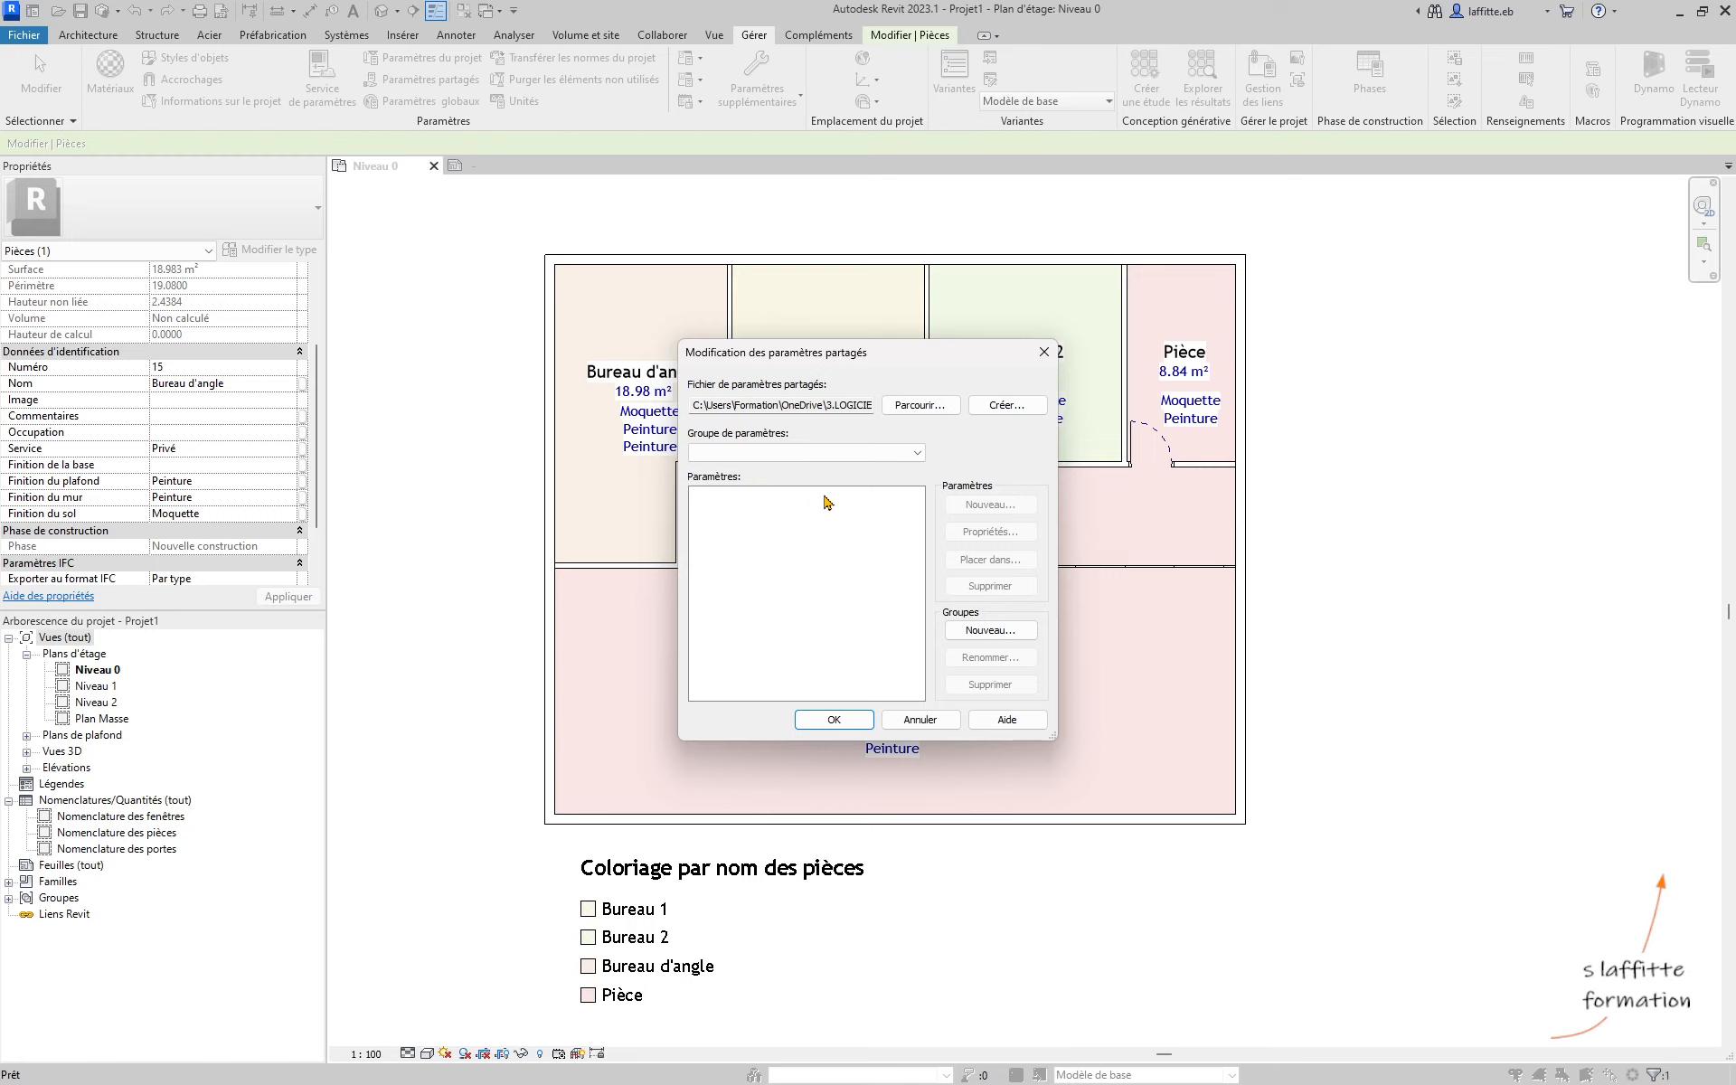
left_click(999, 406)
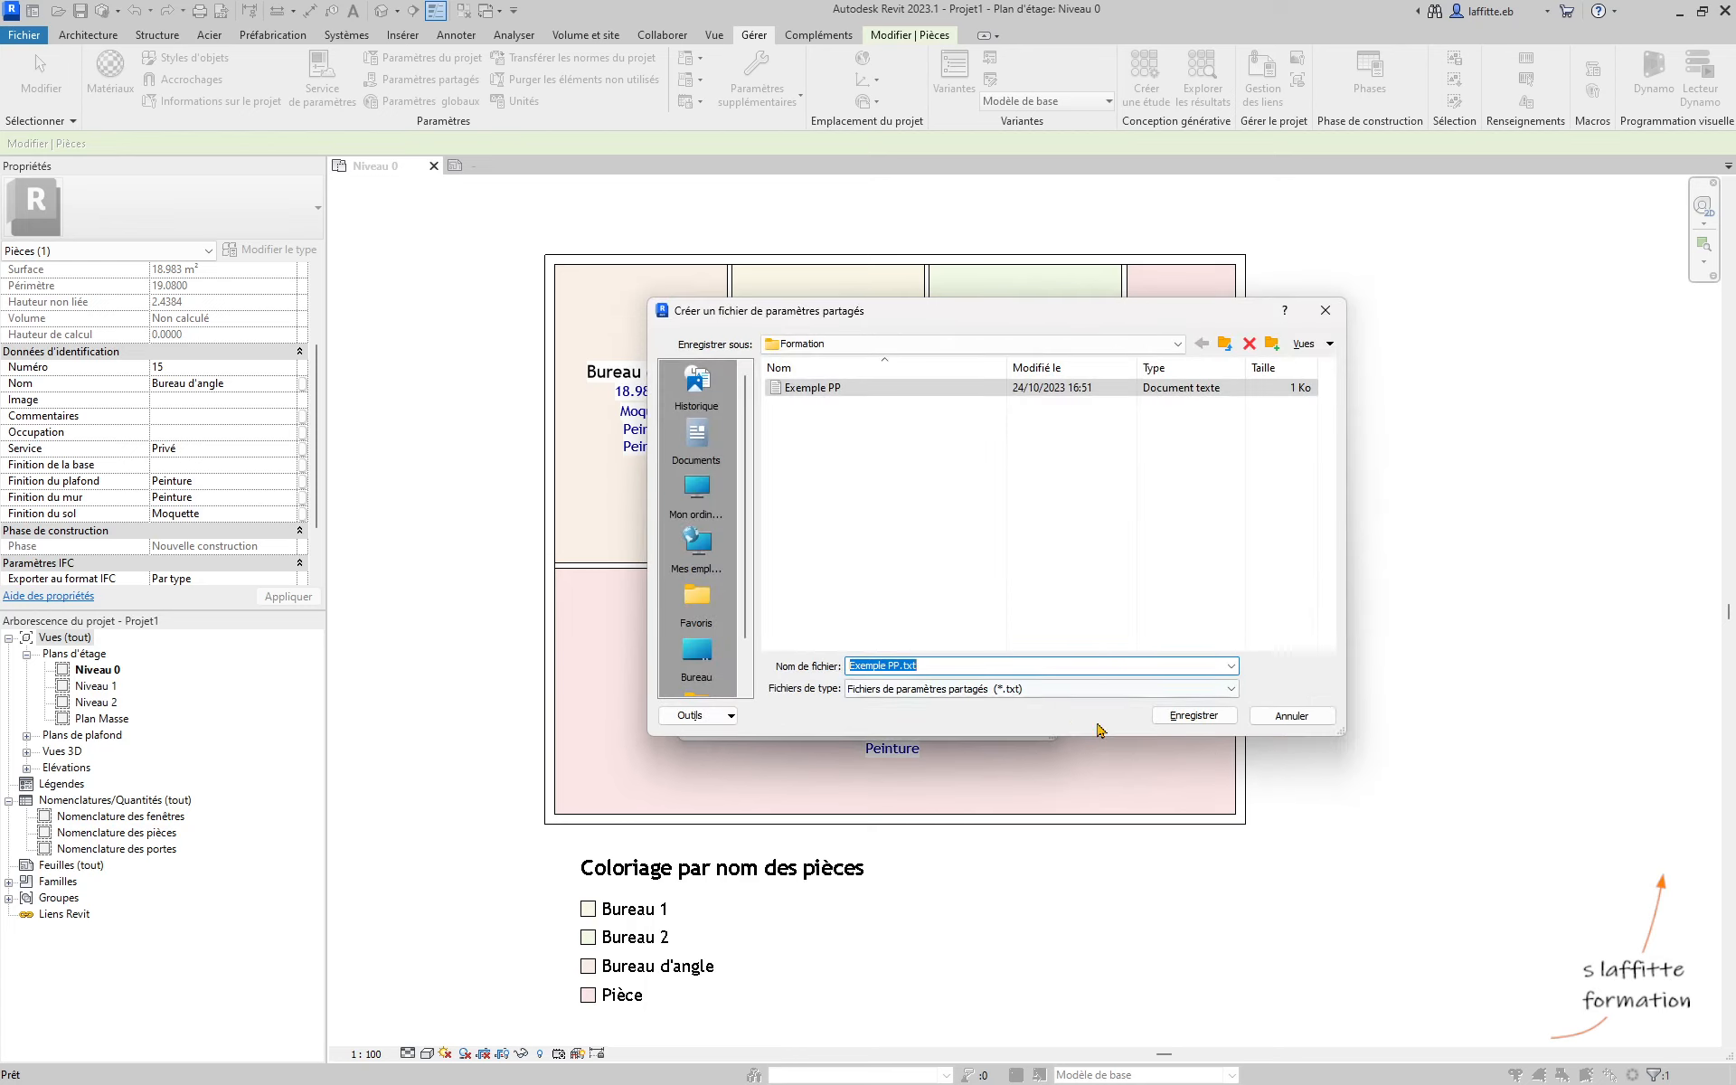
left_click(1178, 728)
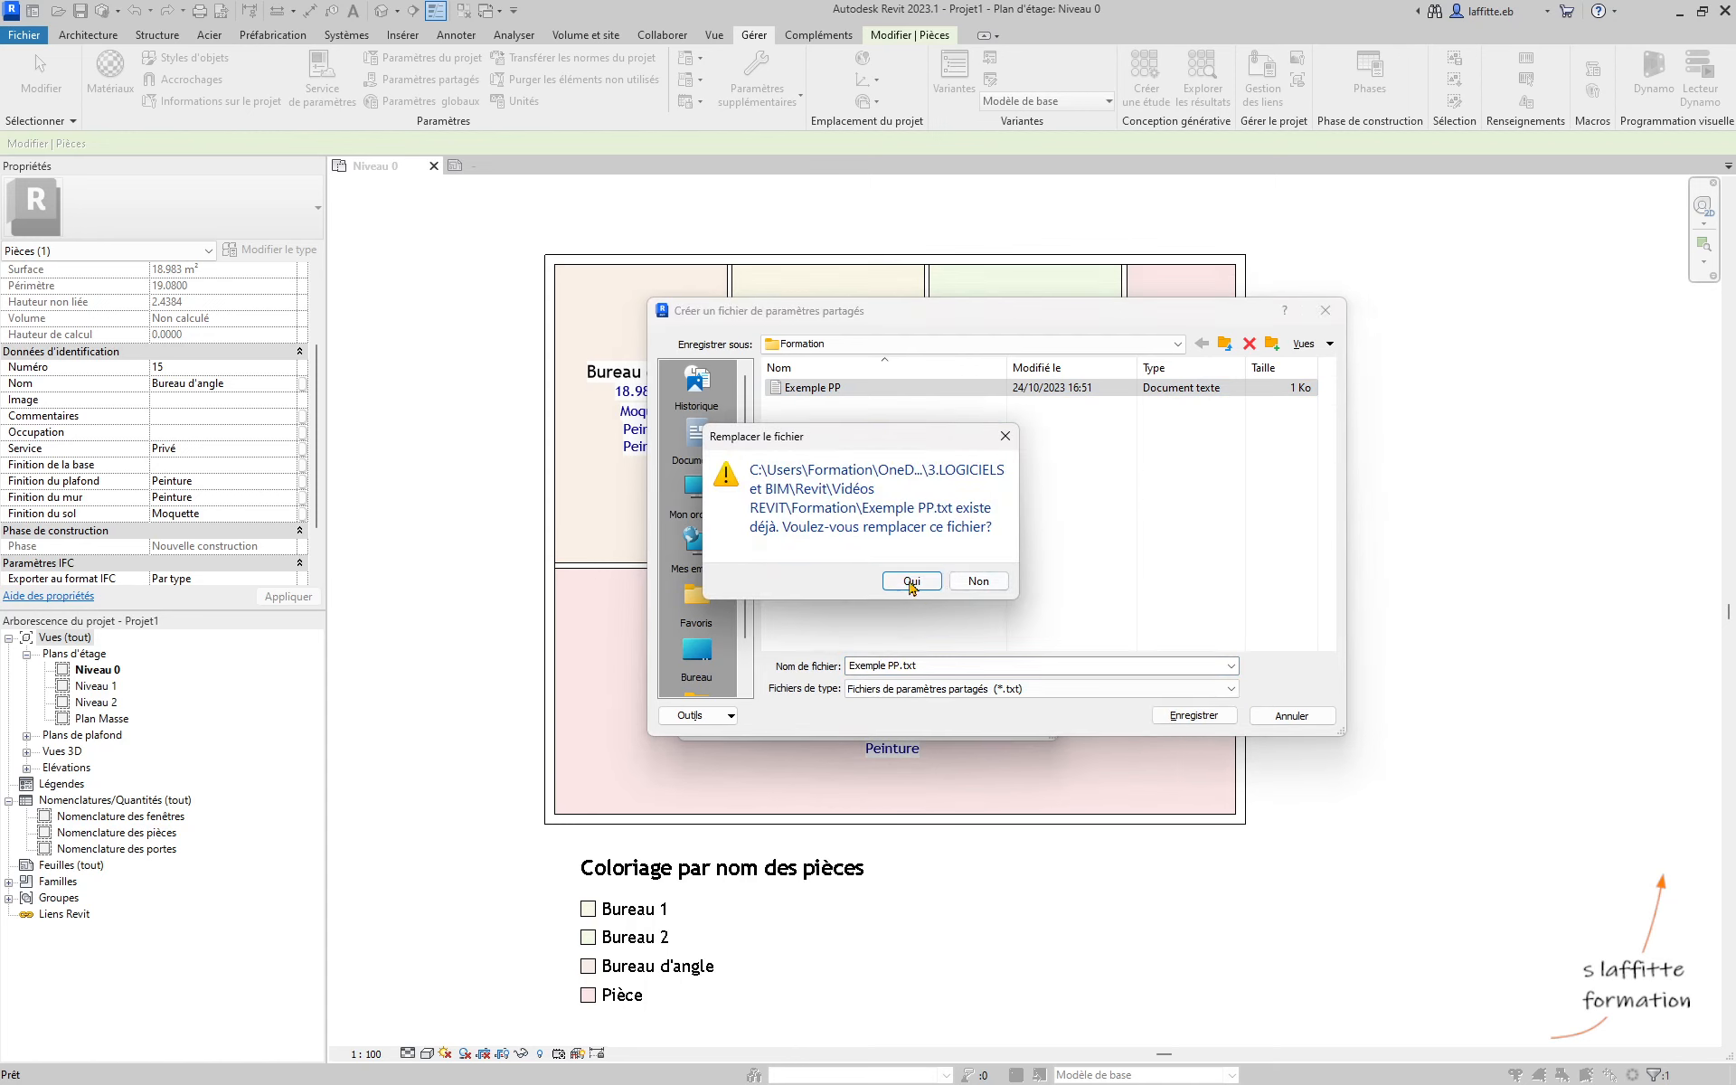
left_click(912, 581)
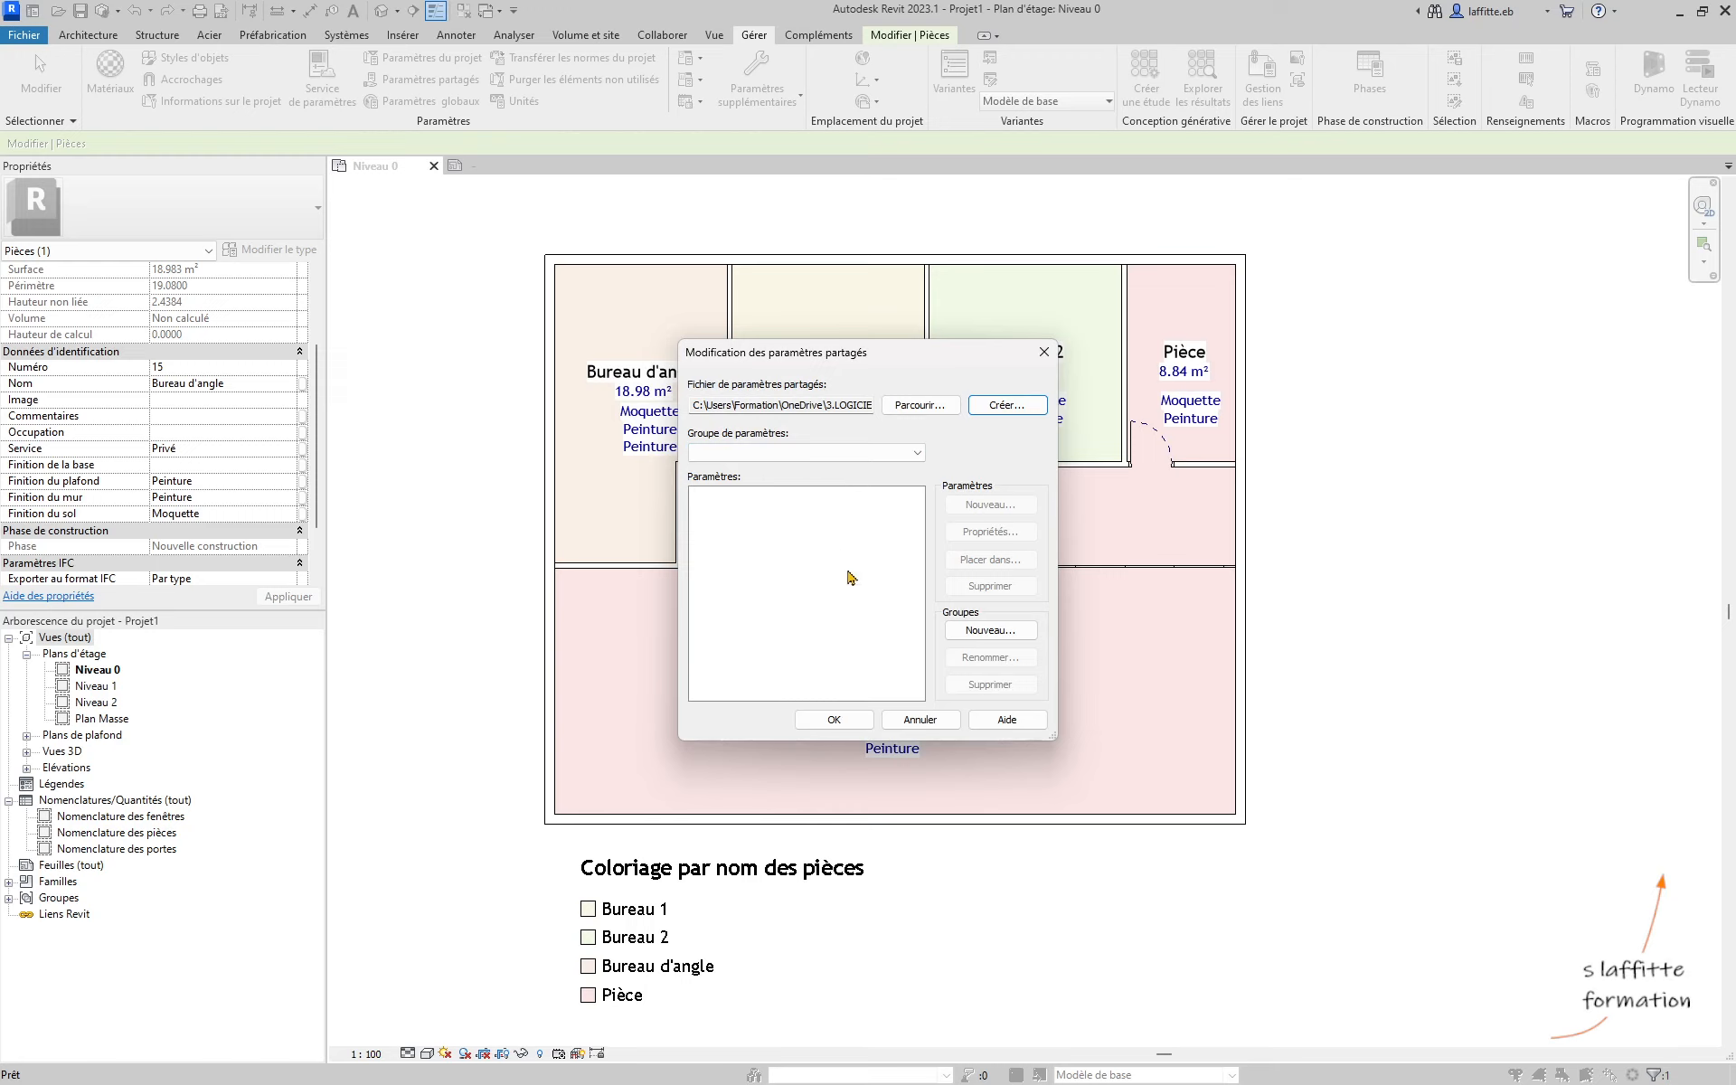
Add a parameter group named Pièces to the shared parameters file
left_click(976, 640)
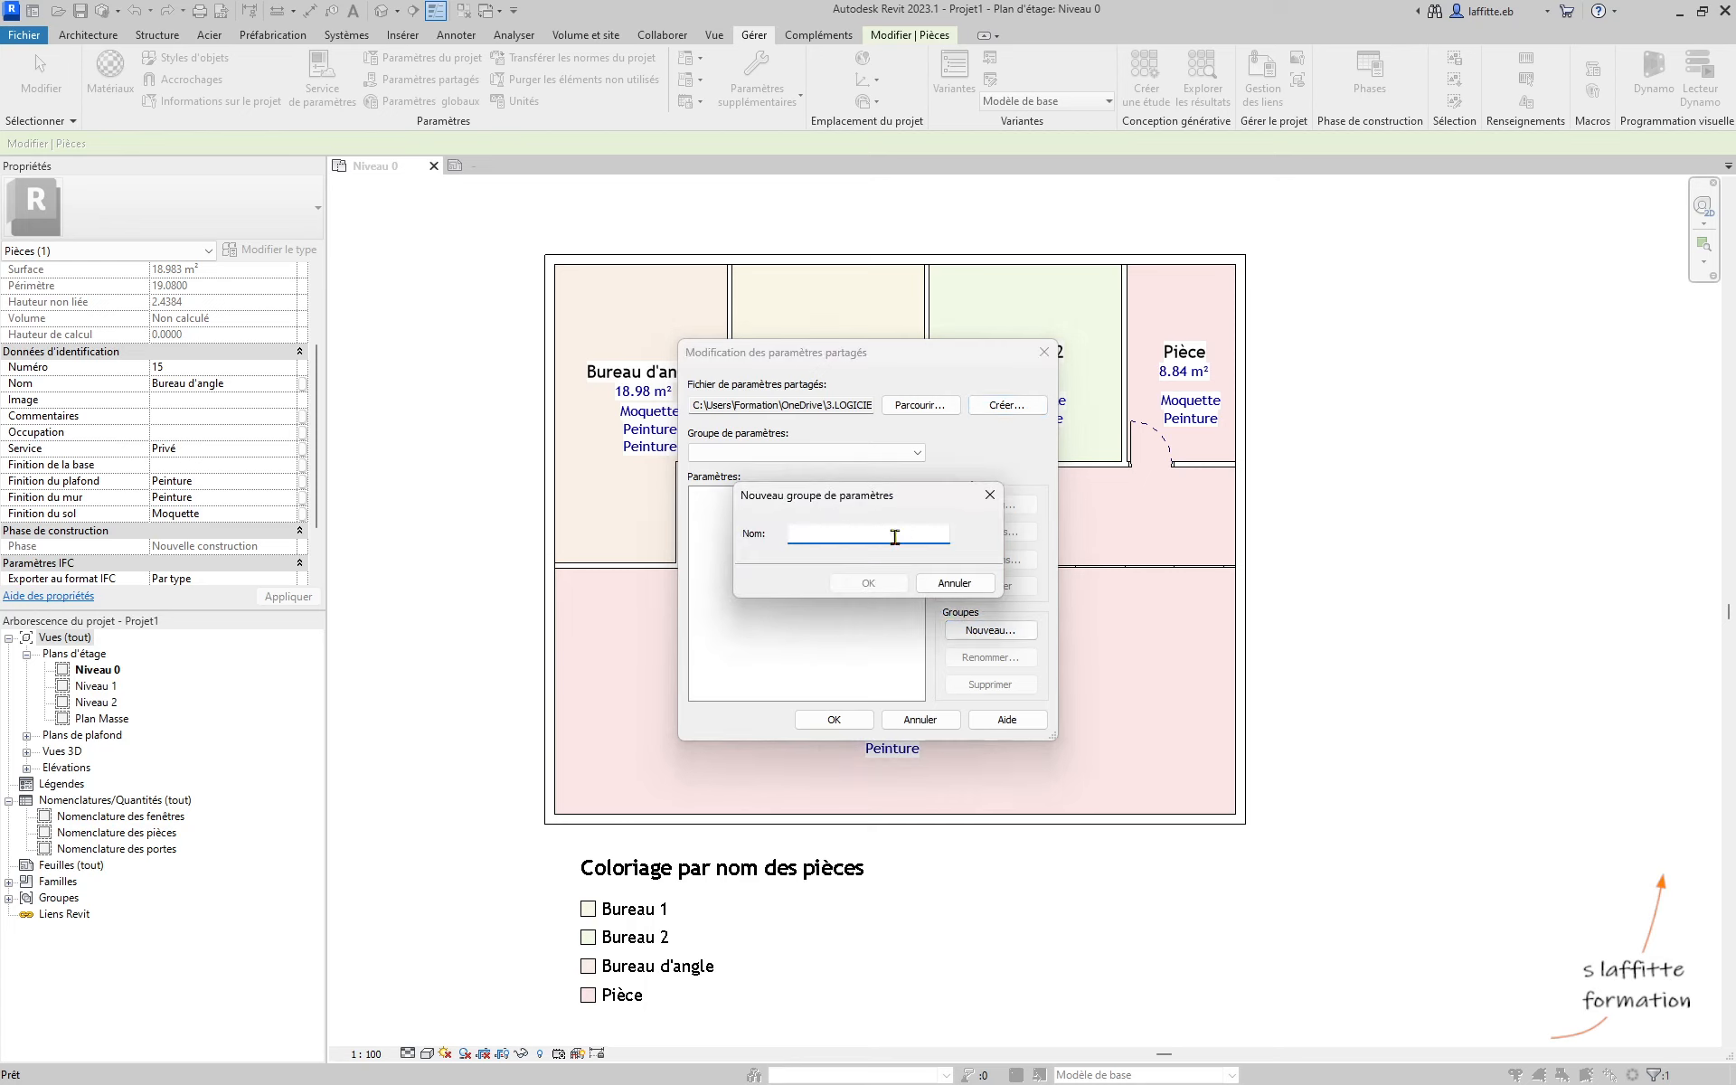
type("Pièces")
left_click(874, 589)
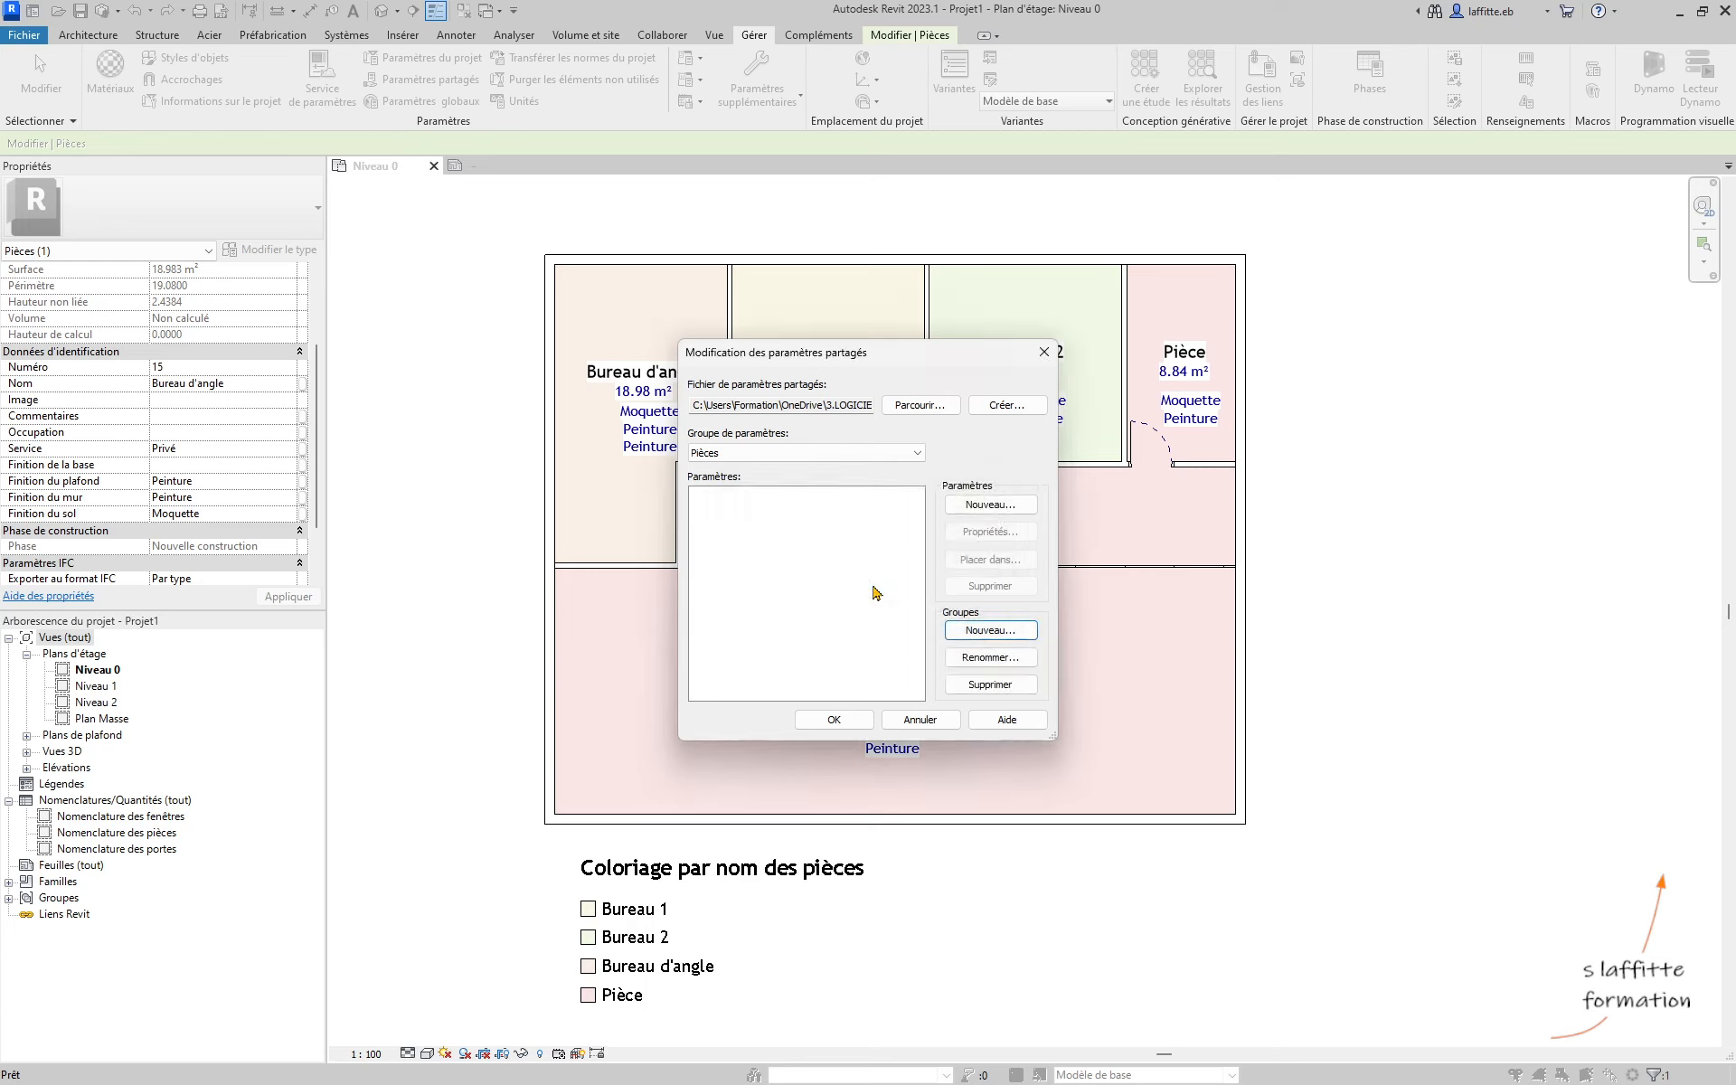
Add a shared parameter named Pression with parameter type Texte to the Pièces group, and confirm the shared parameters
left_click(976, 507)
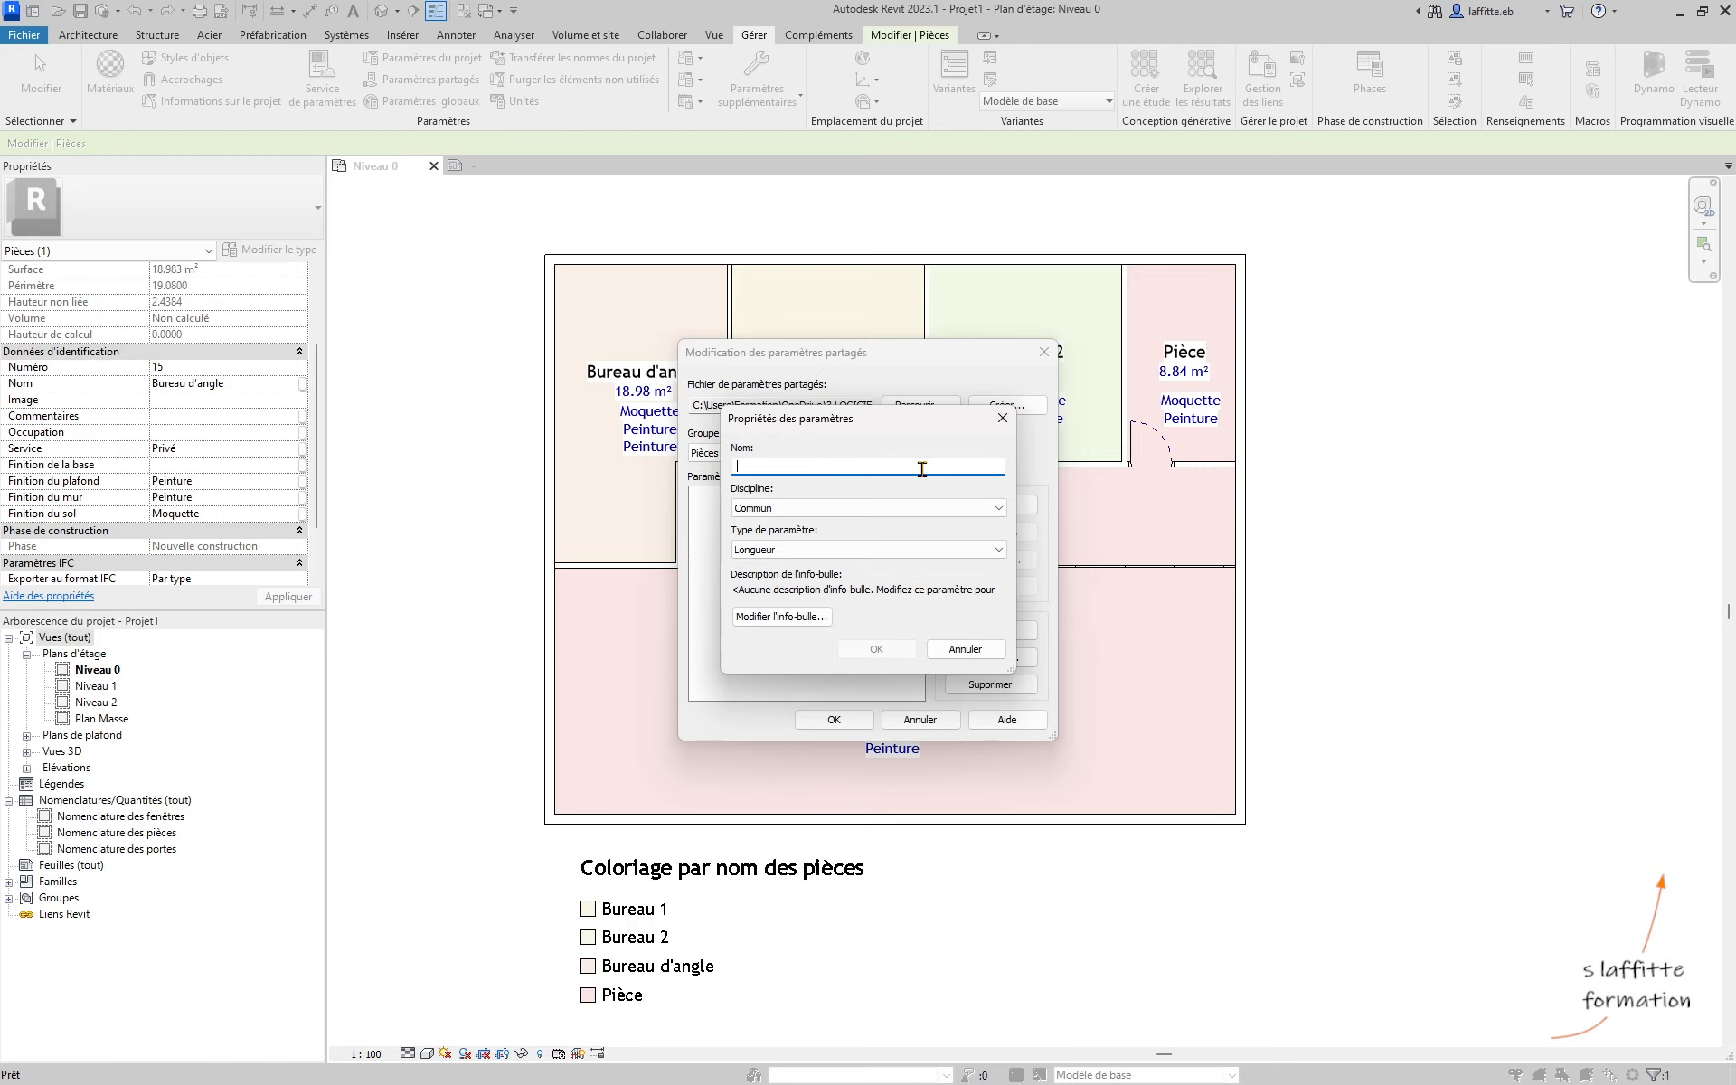
type("Su")
key("BackSpace")
type("Pression")
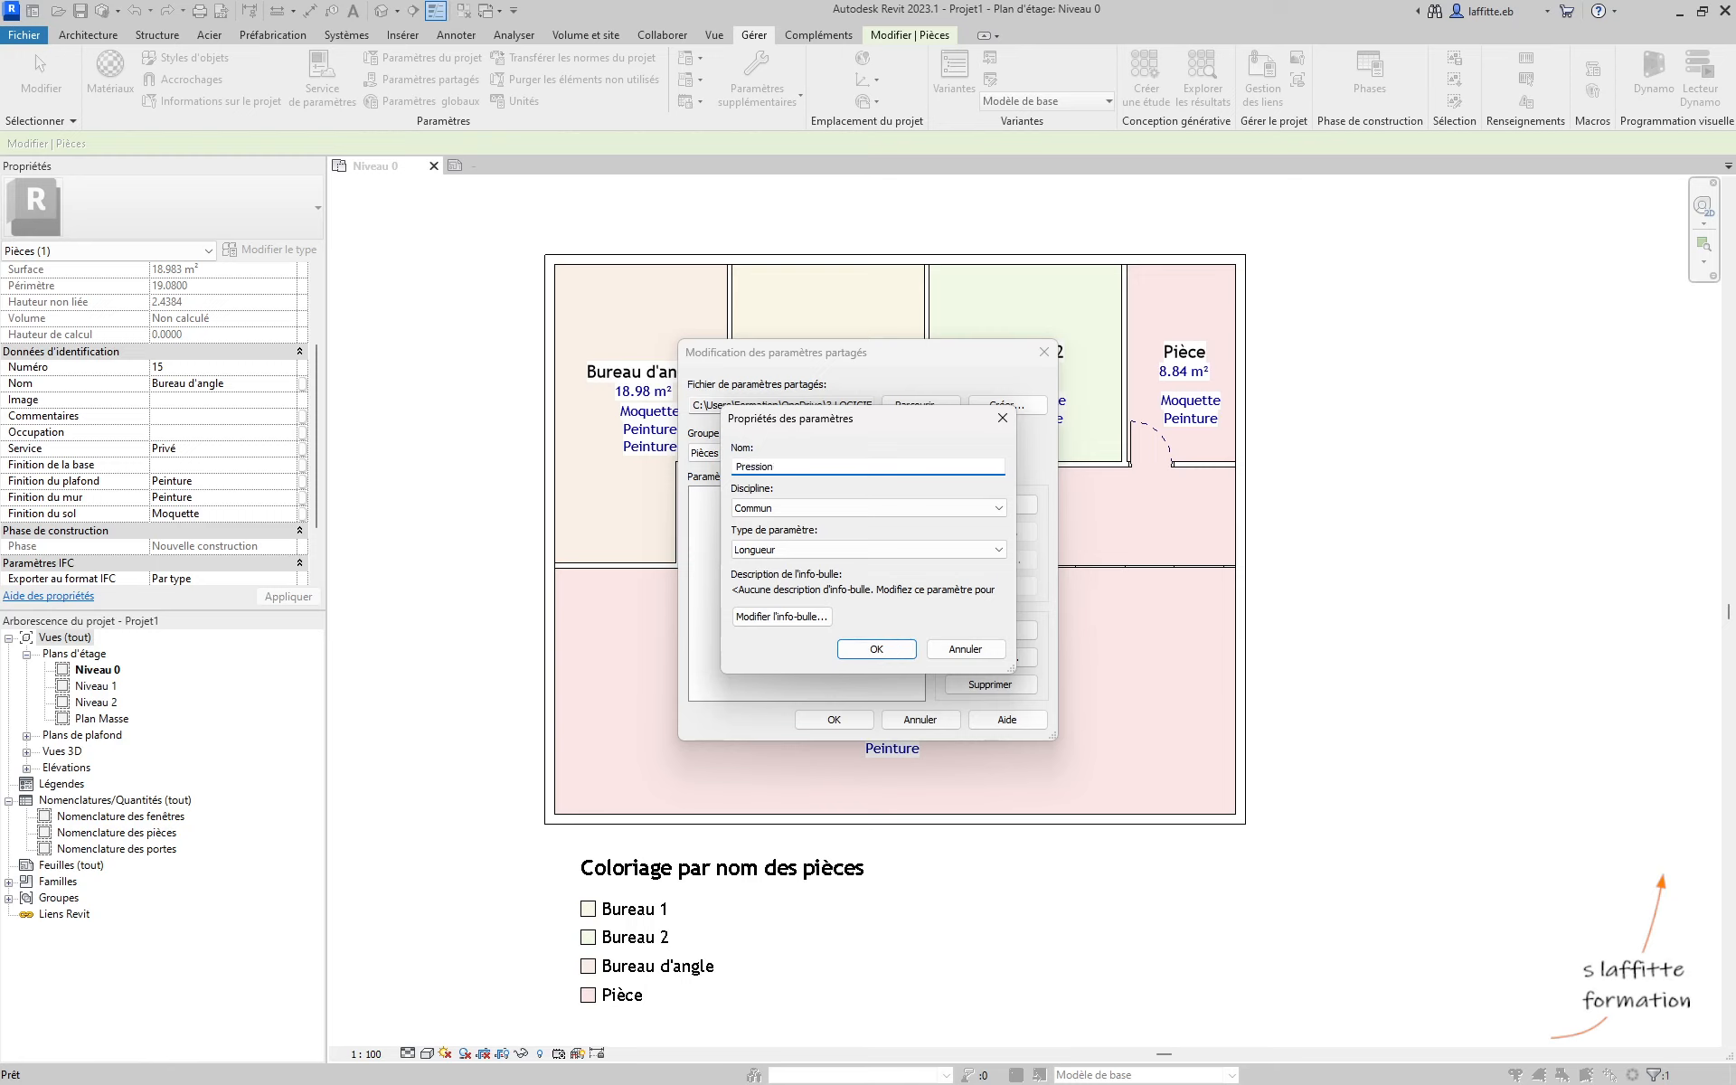
left_click(812, 552)
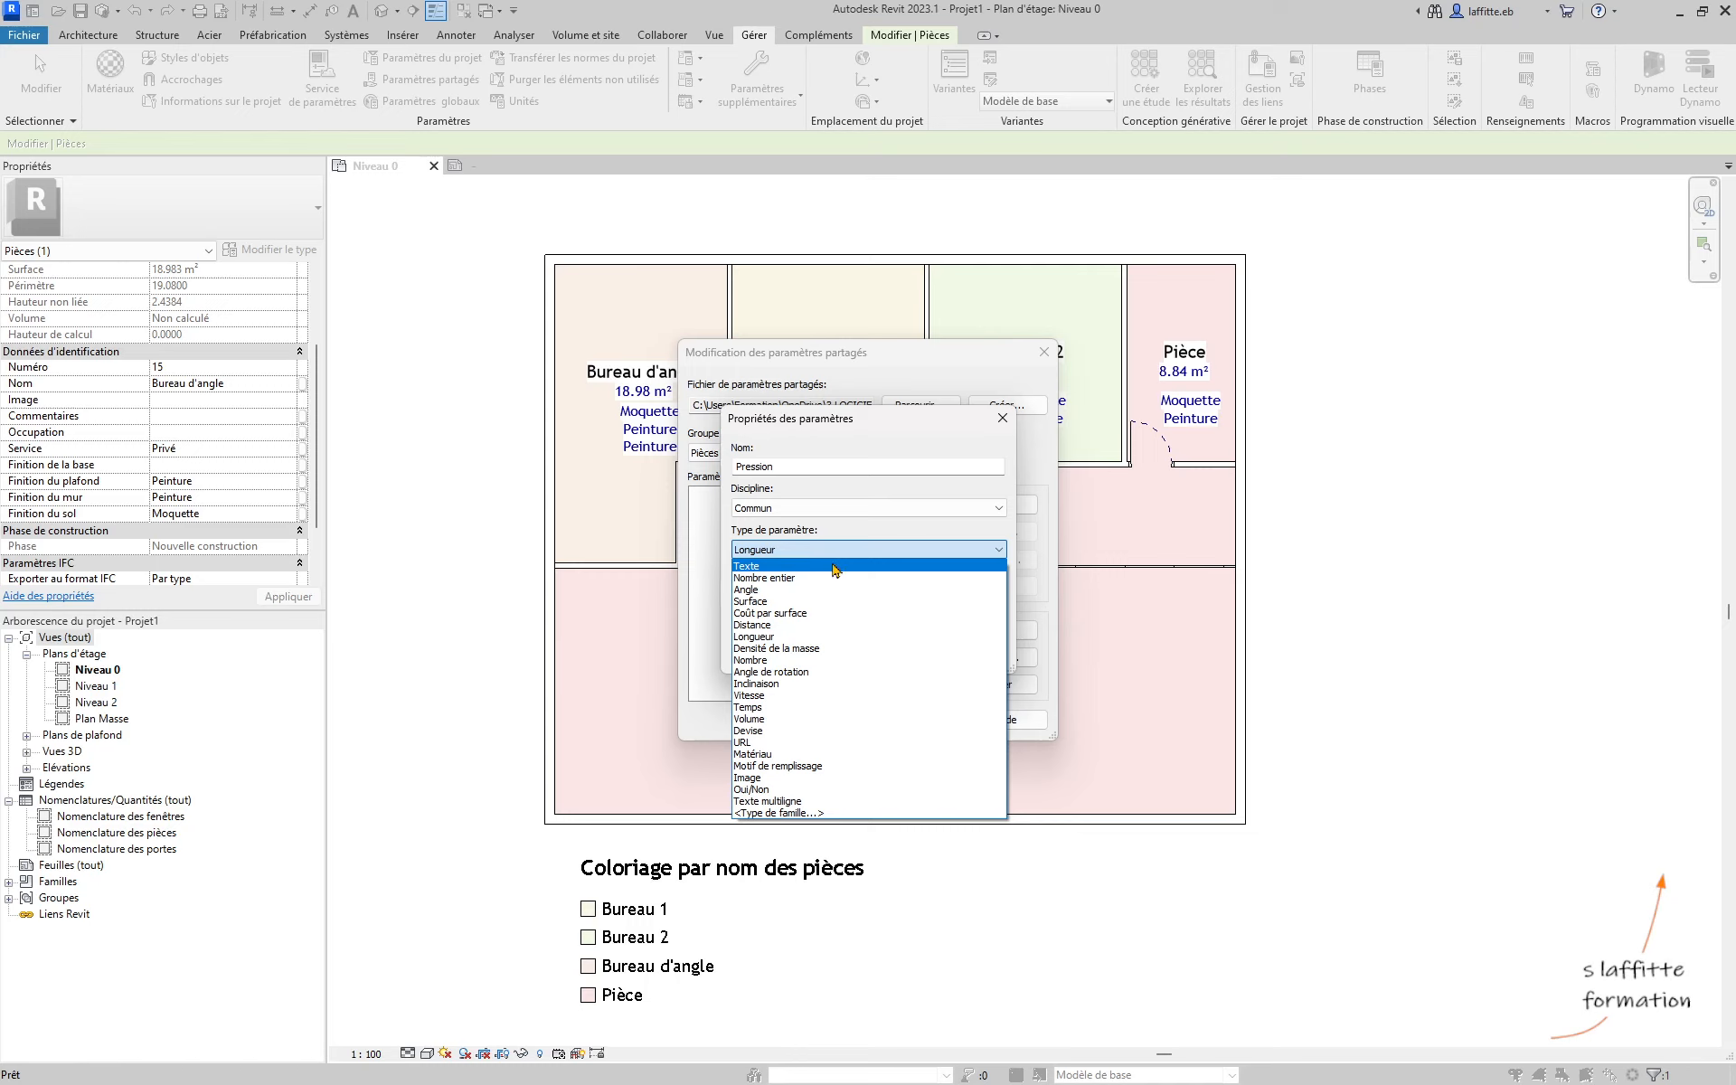
left_click(833, 567)
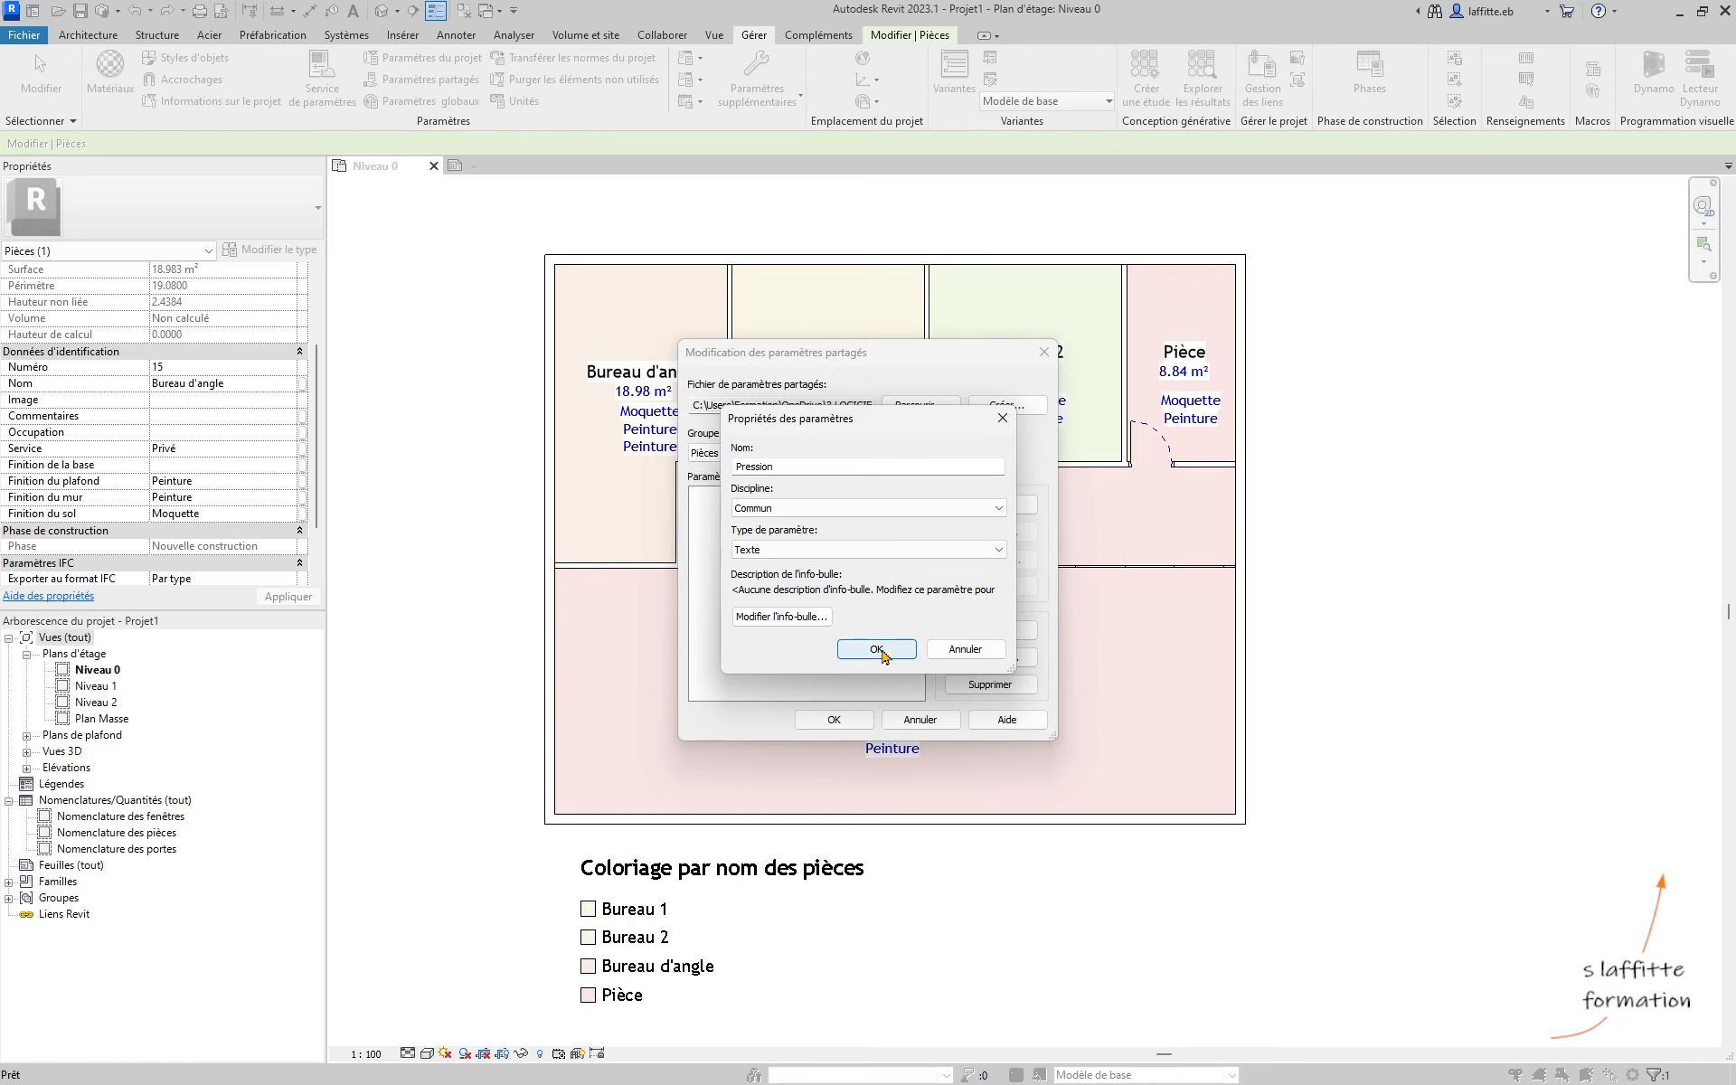
left_click(891, 552)
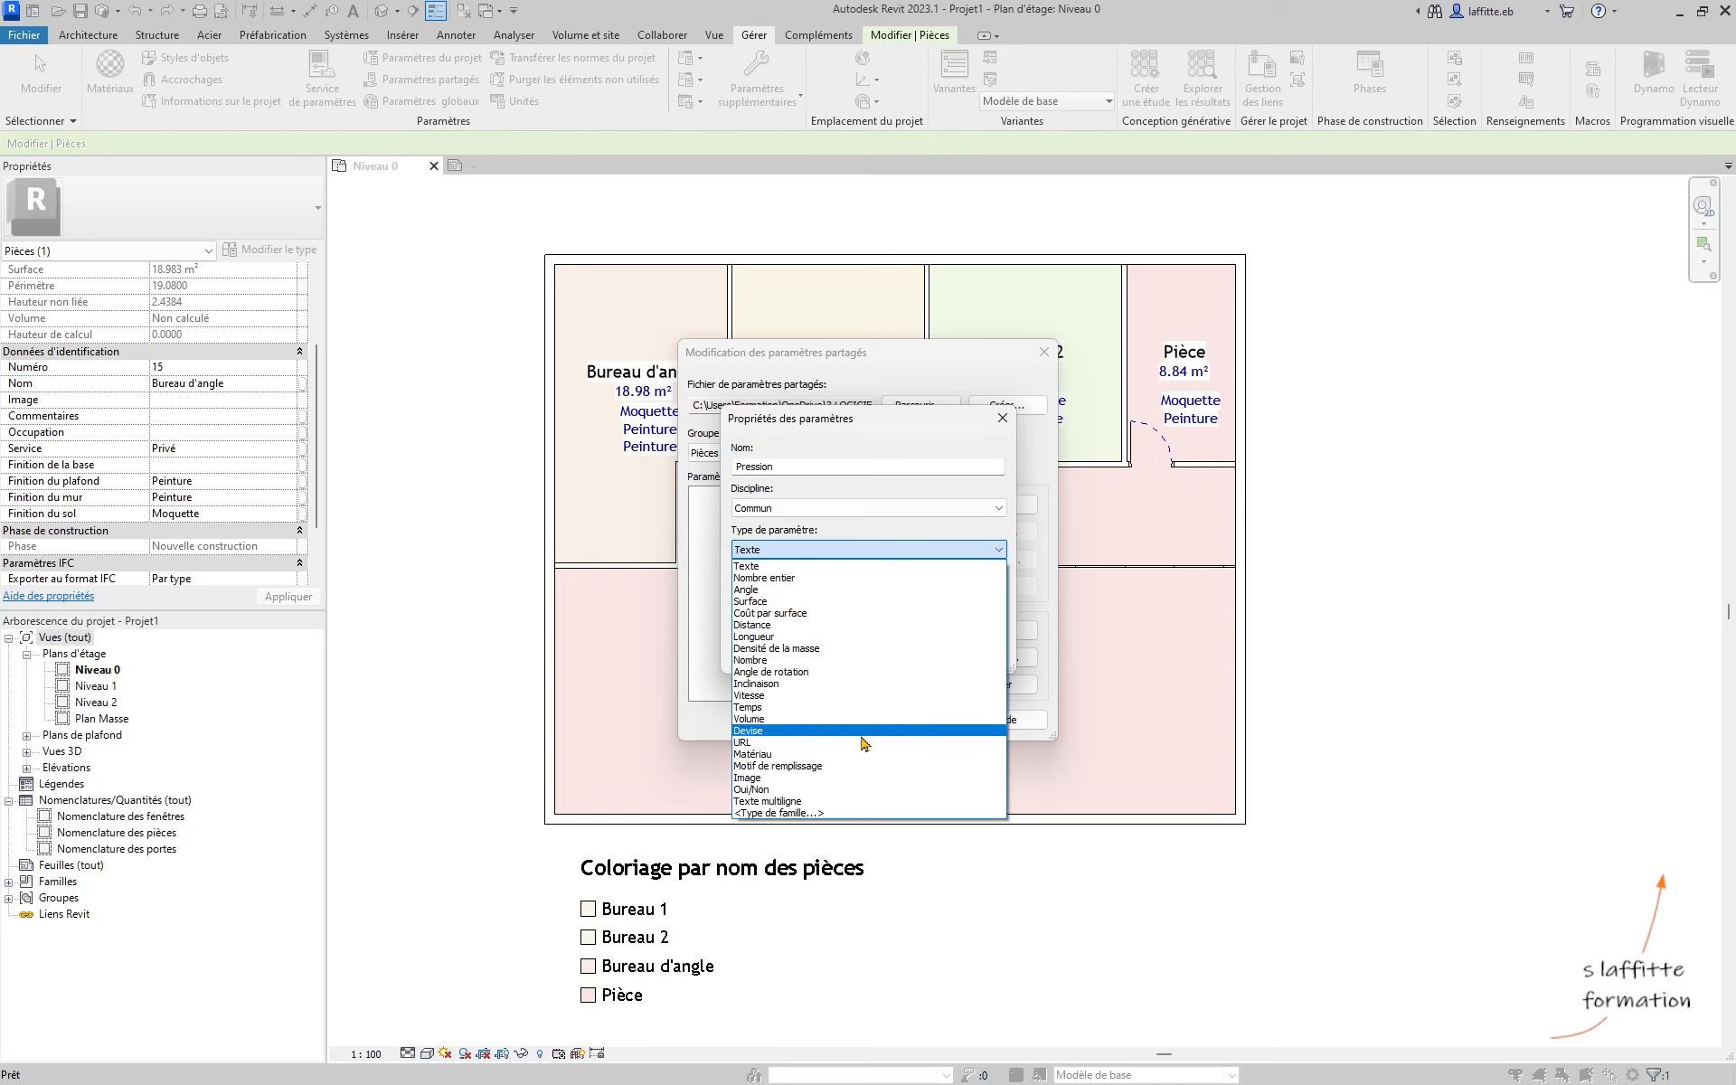
left_click(843, 550)
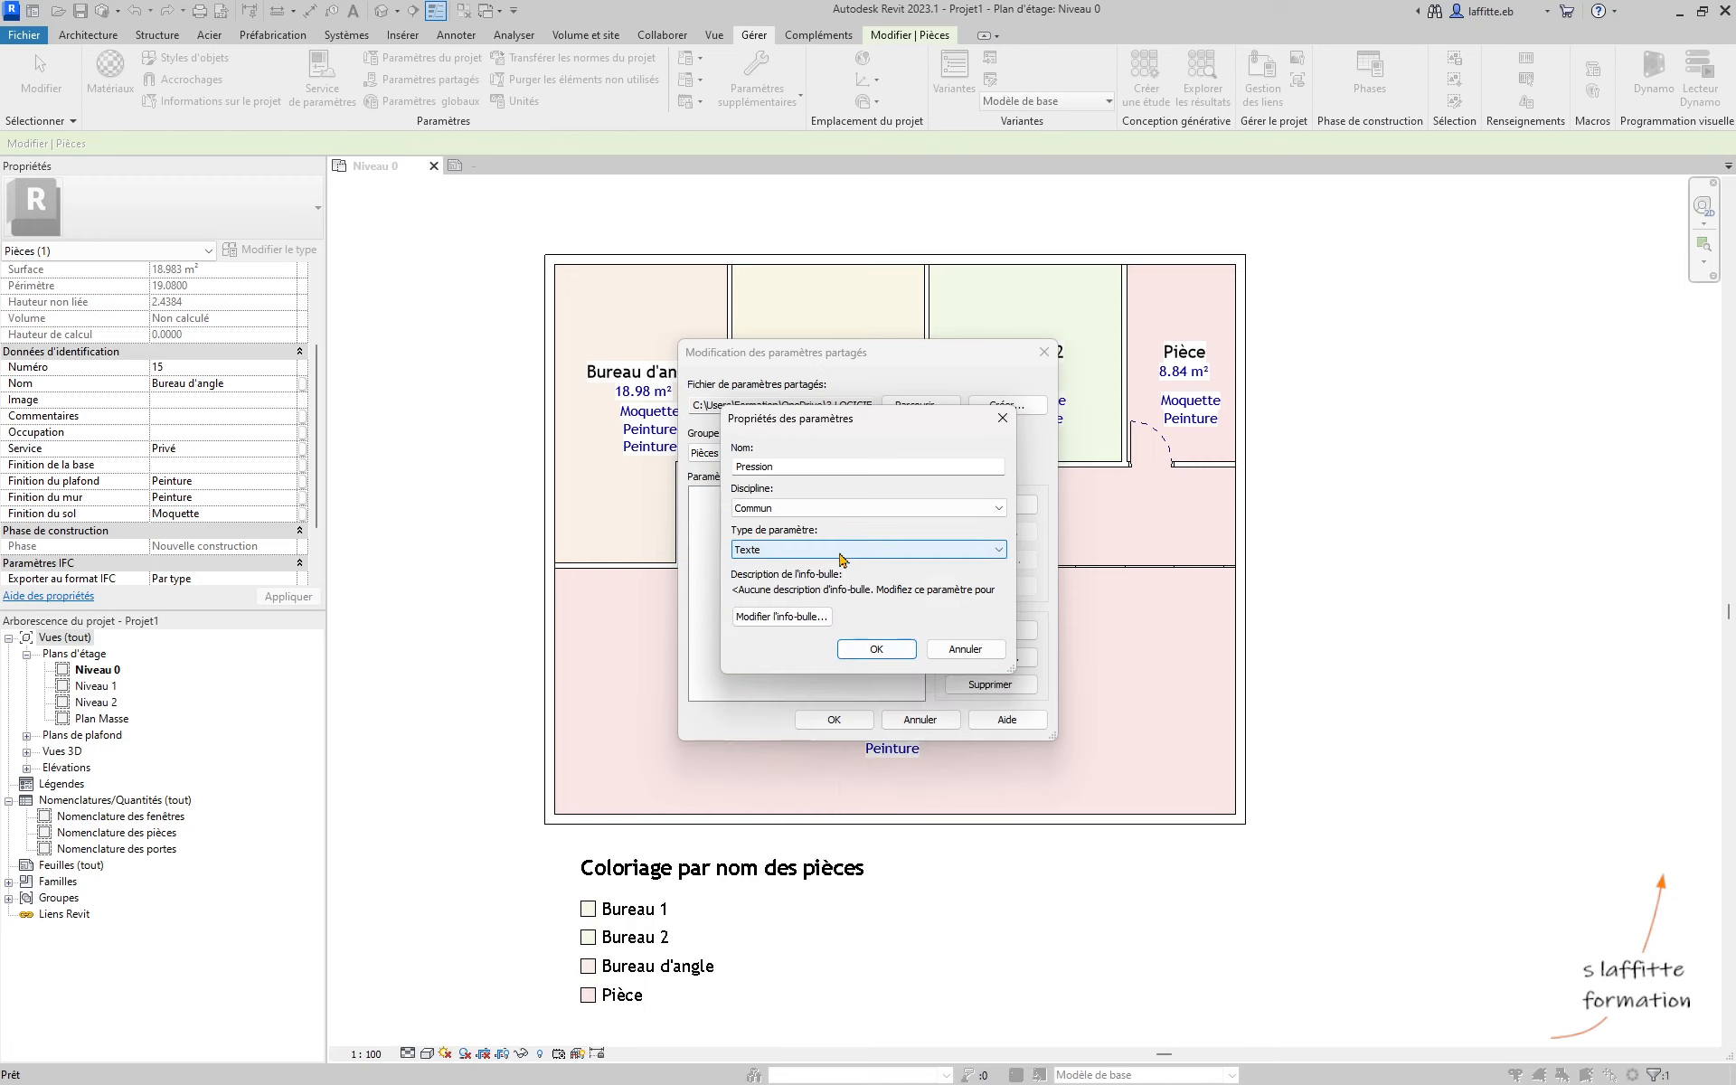
left_click(899, 647)
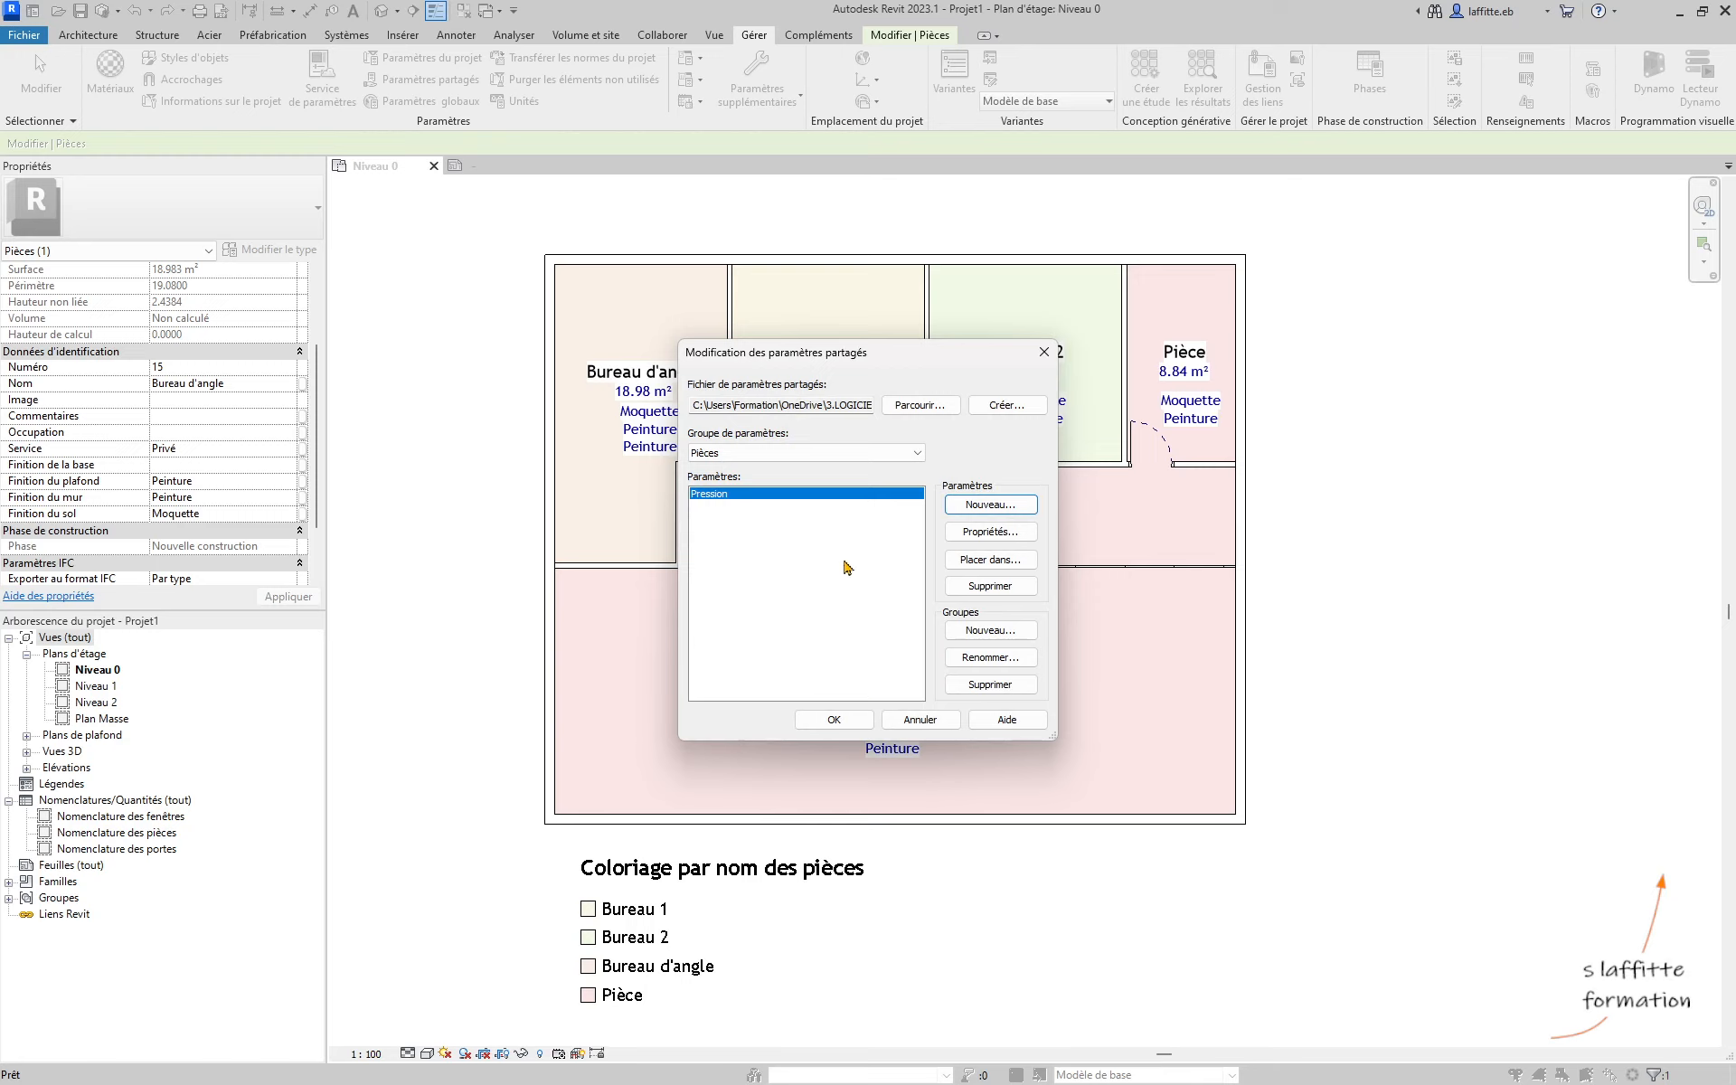
left_click(850, 722)
key("Escape")
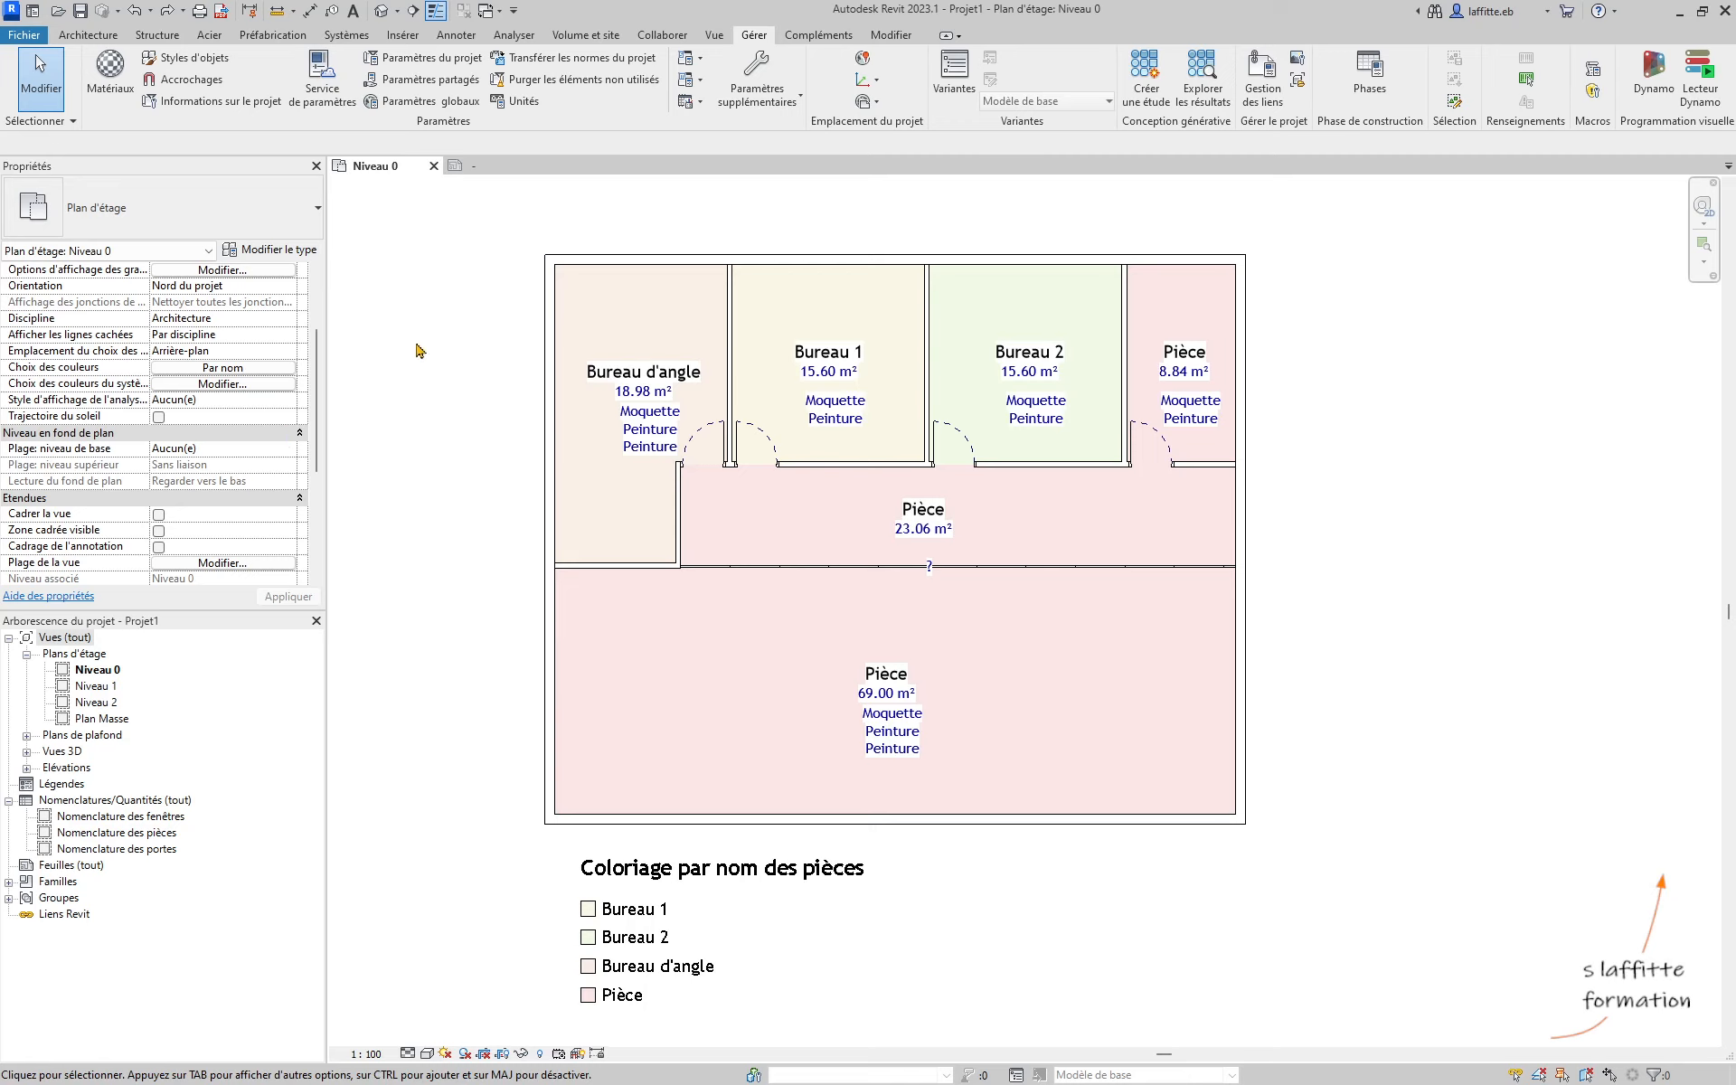
Start a new project parameter for the Pièces category, based on the shared parameter Pression
left_click(443, 60)
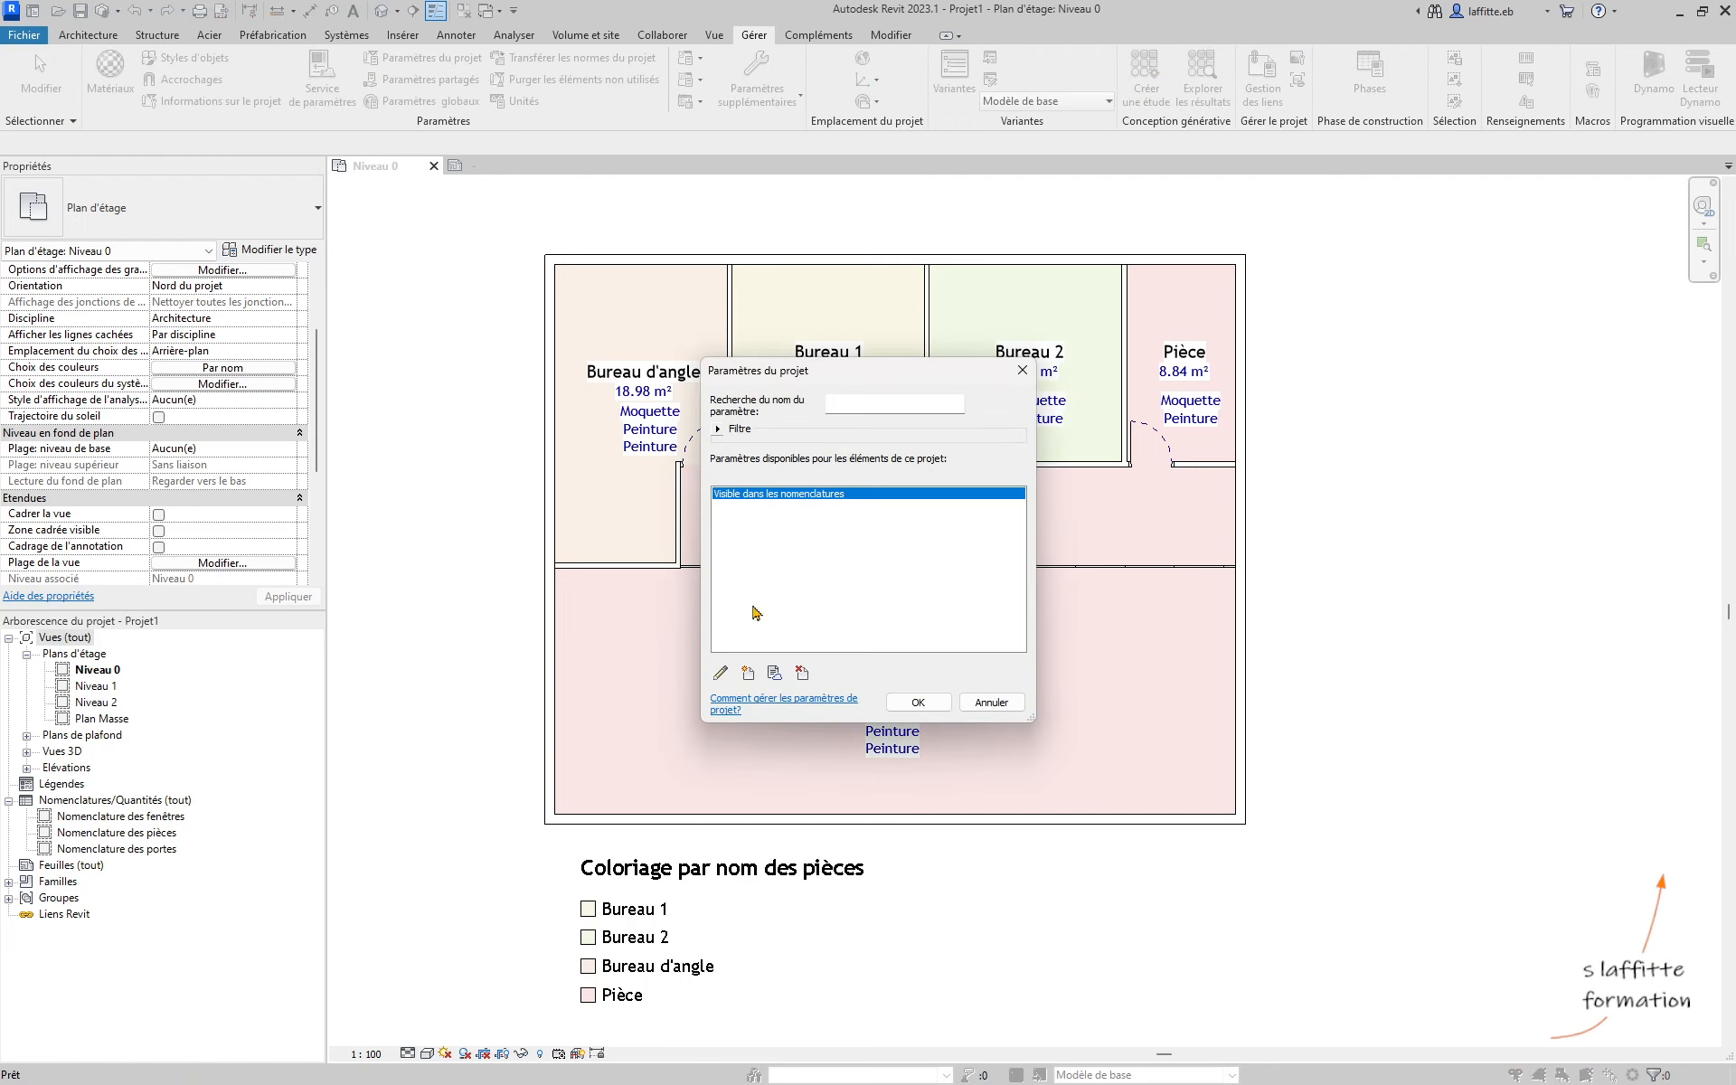
left_click(750, 674)
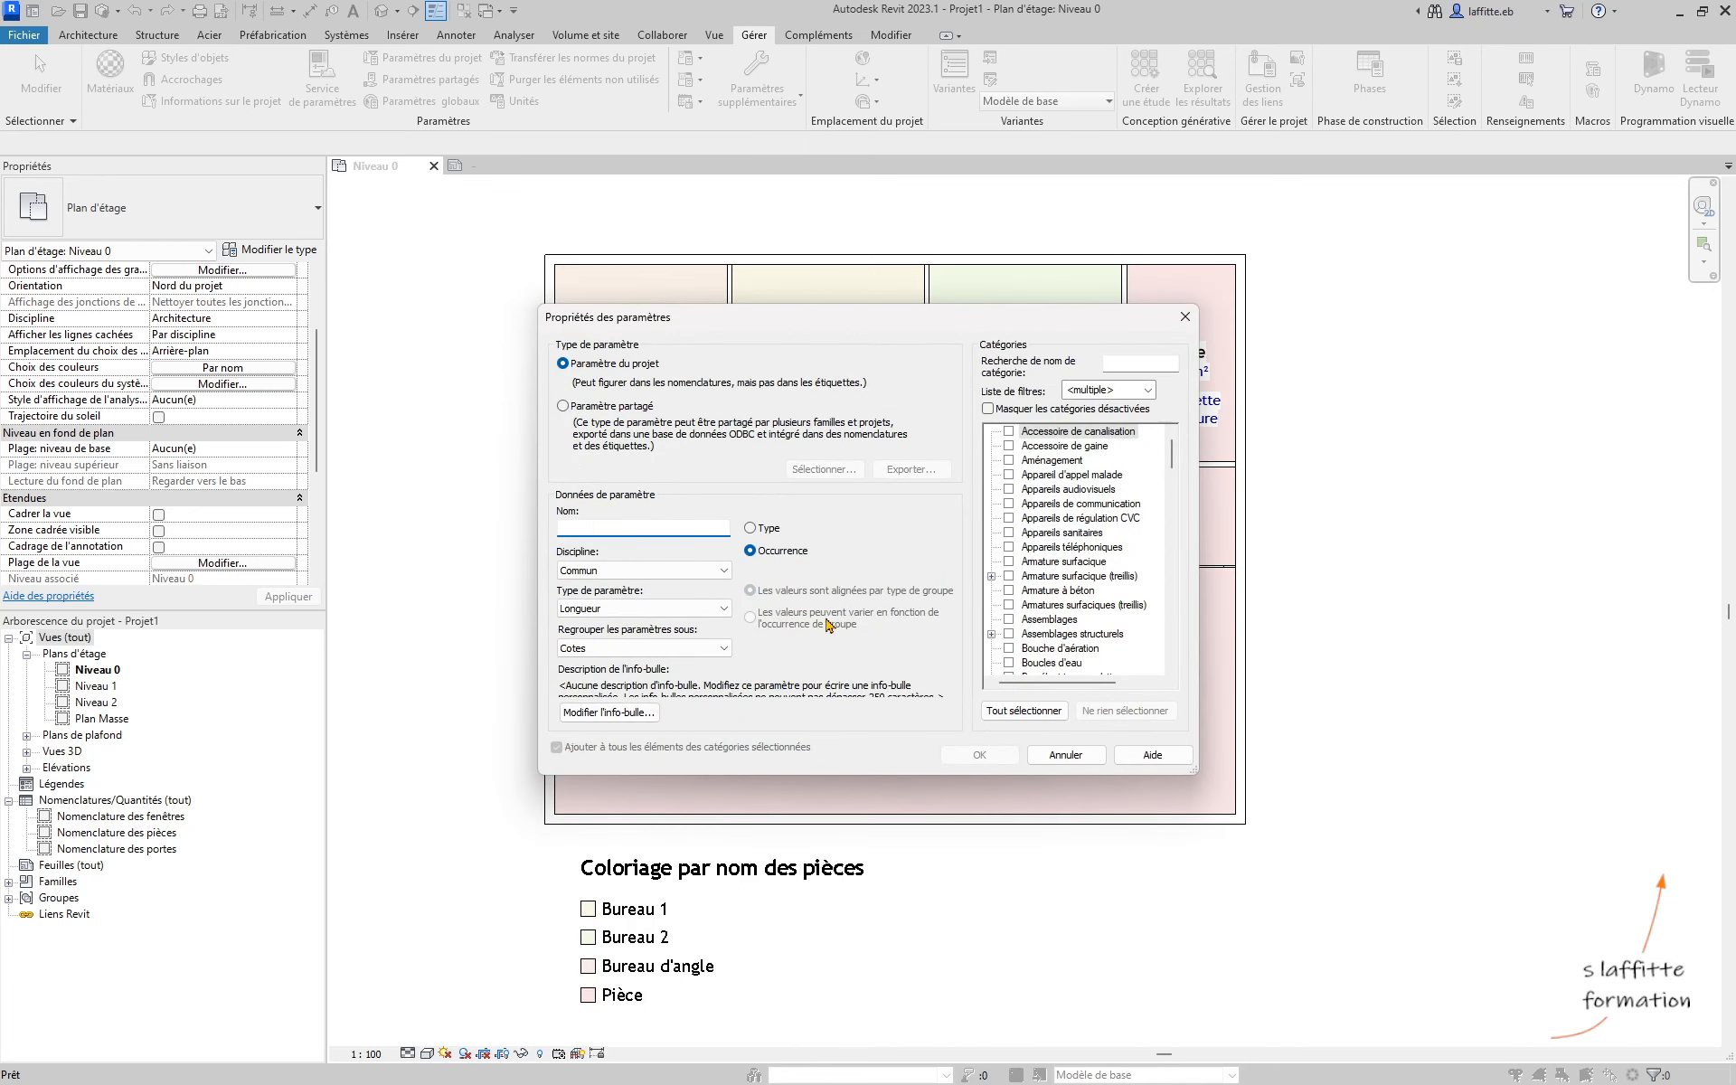
left_click(611, 408)
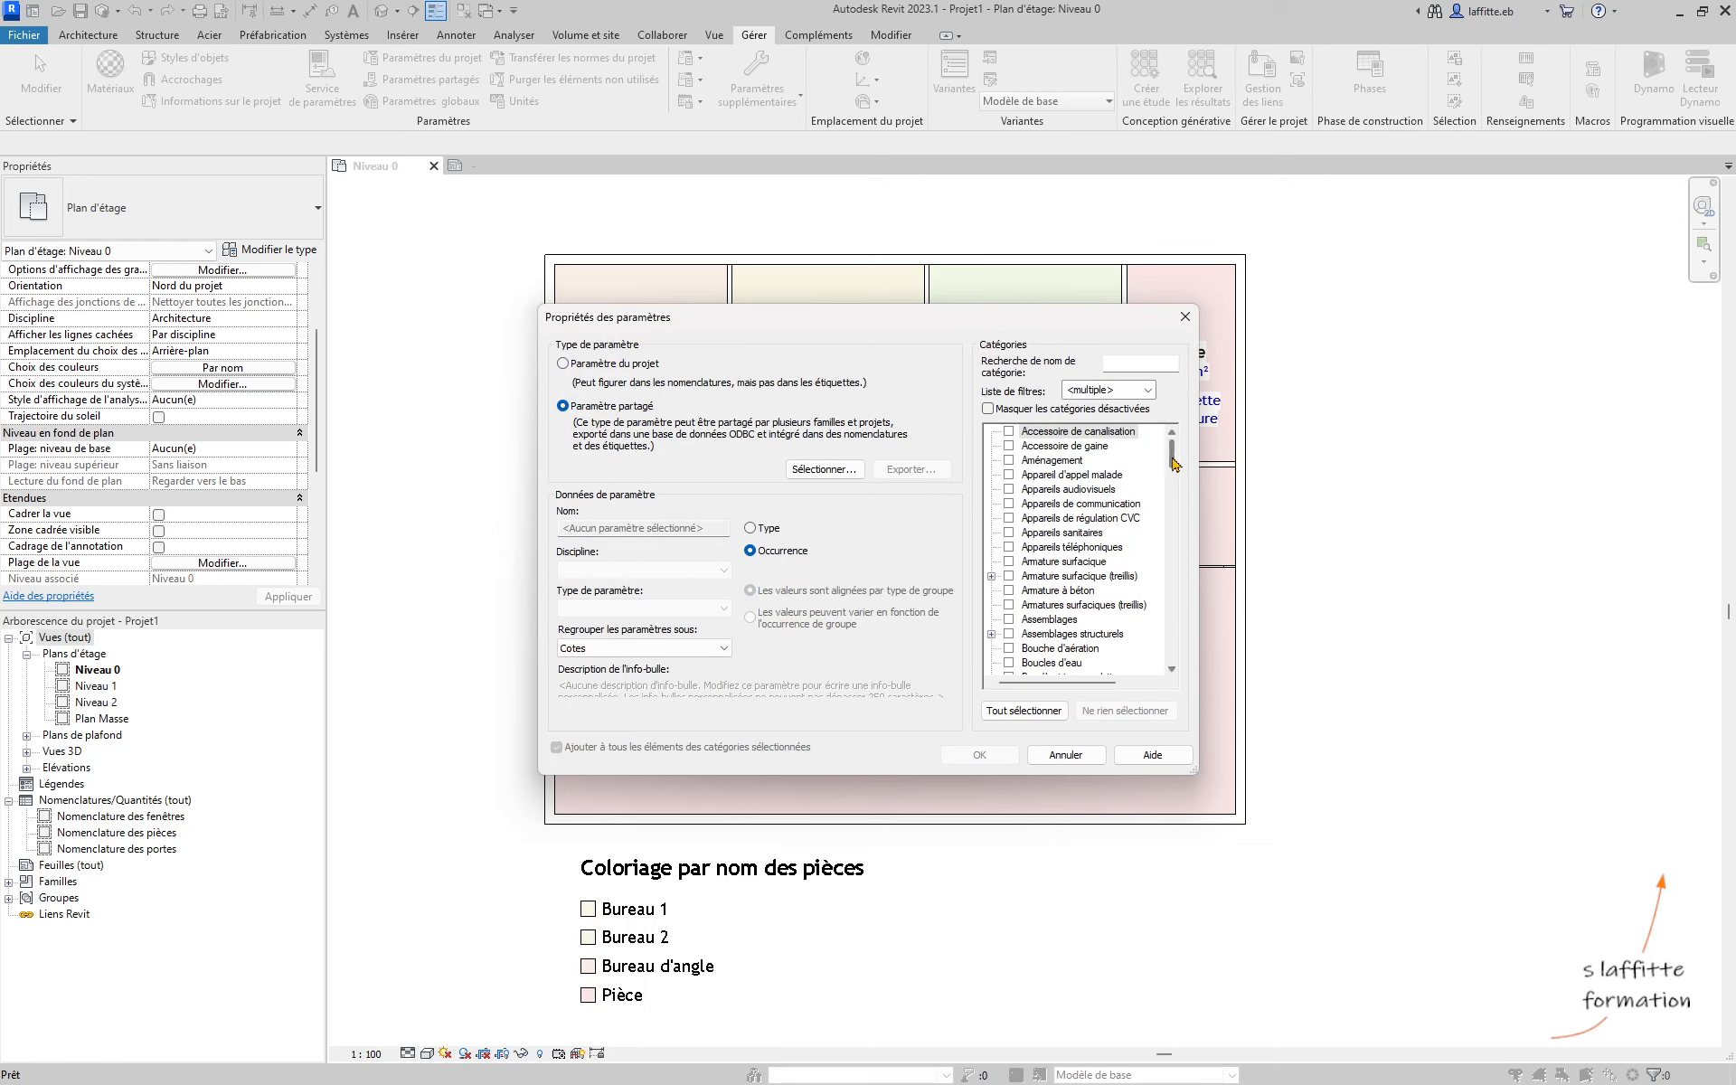
left_click_drag(1173, 459, 1173, 588)
left_click(1009, 577)
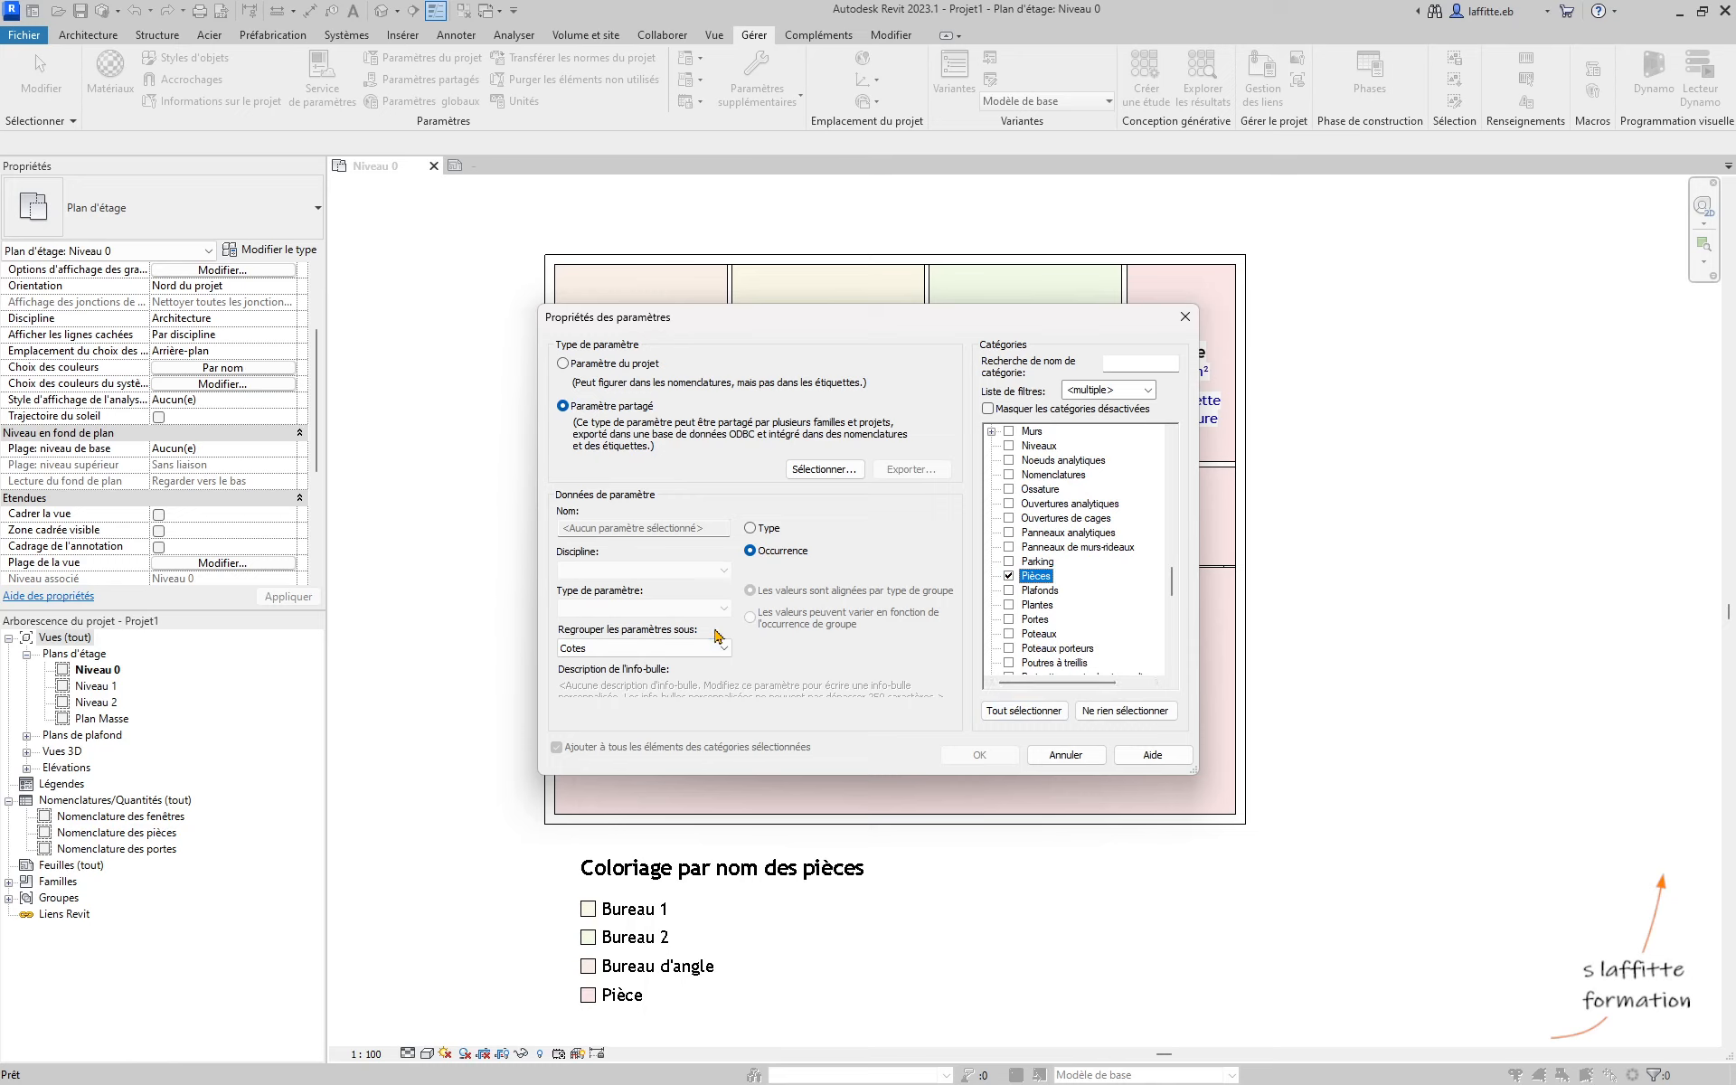
left_click(819, 469)
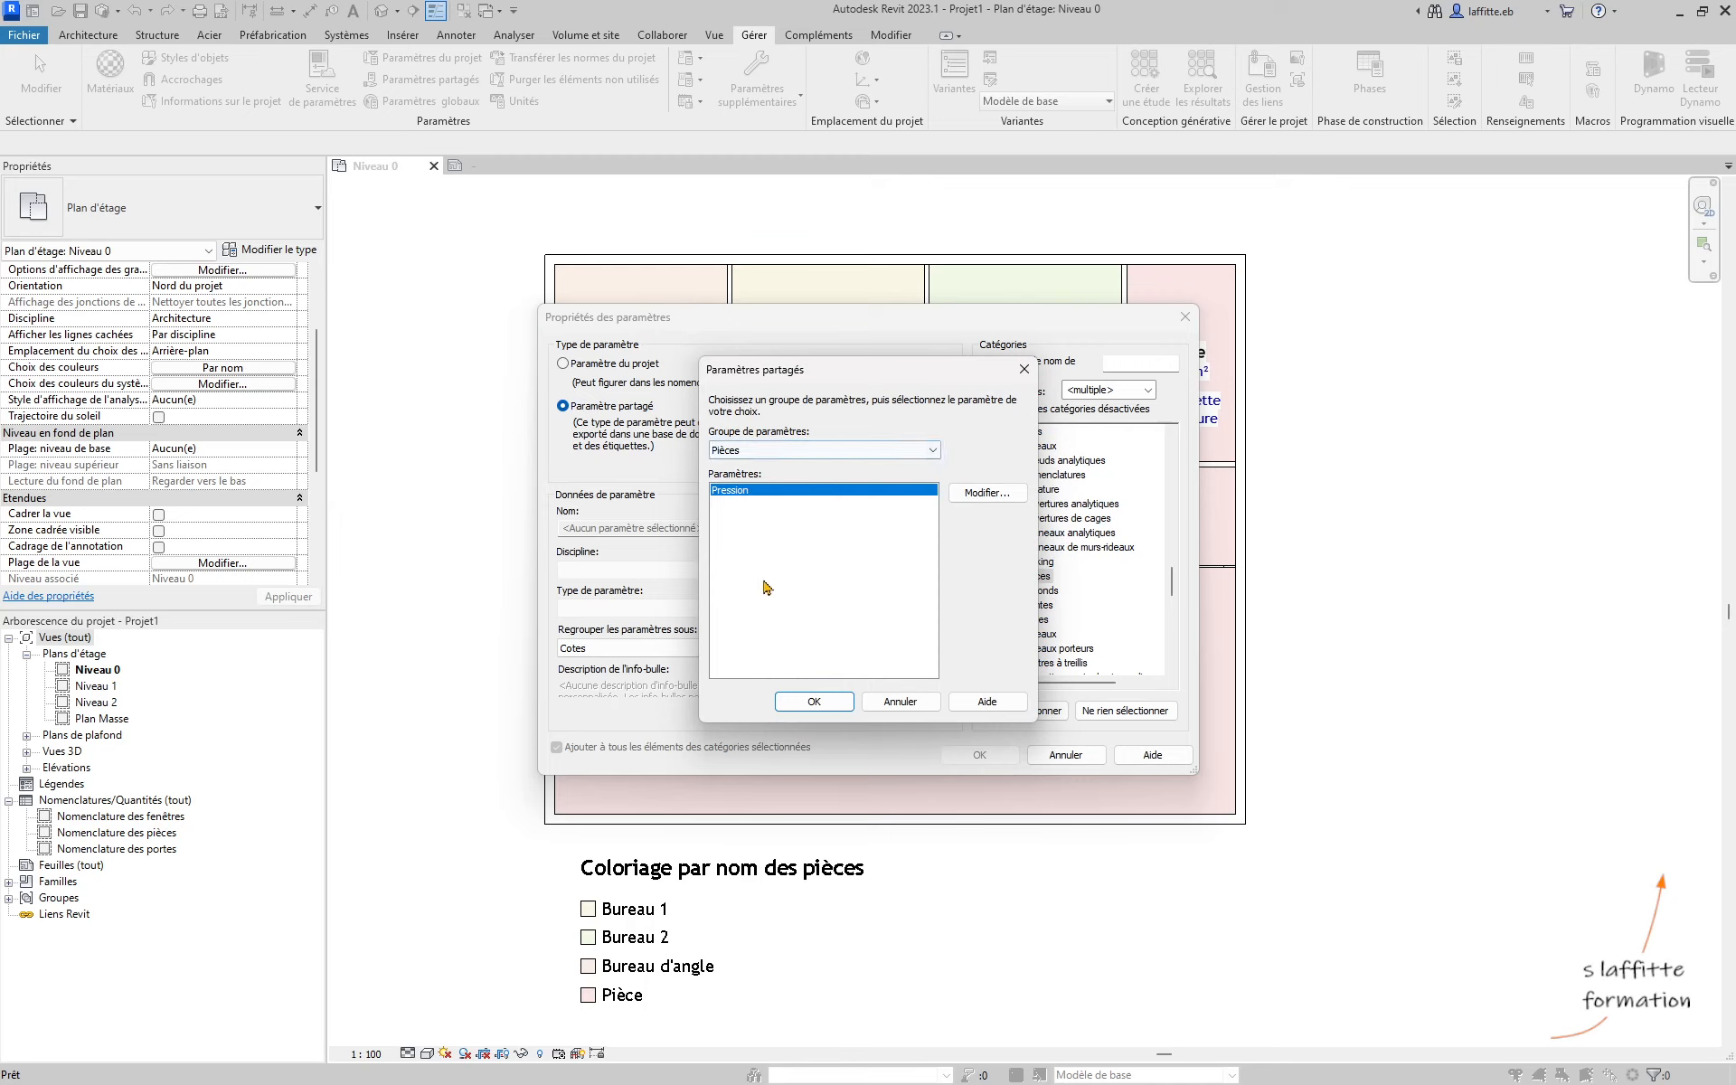
left_click(814, 702)
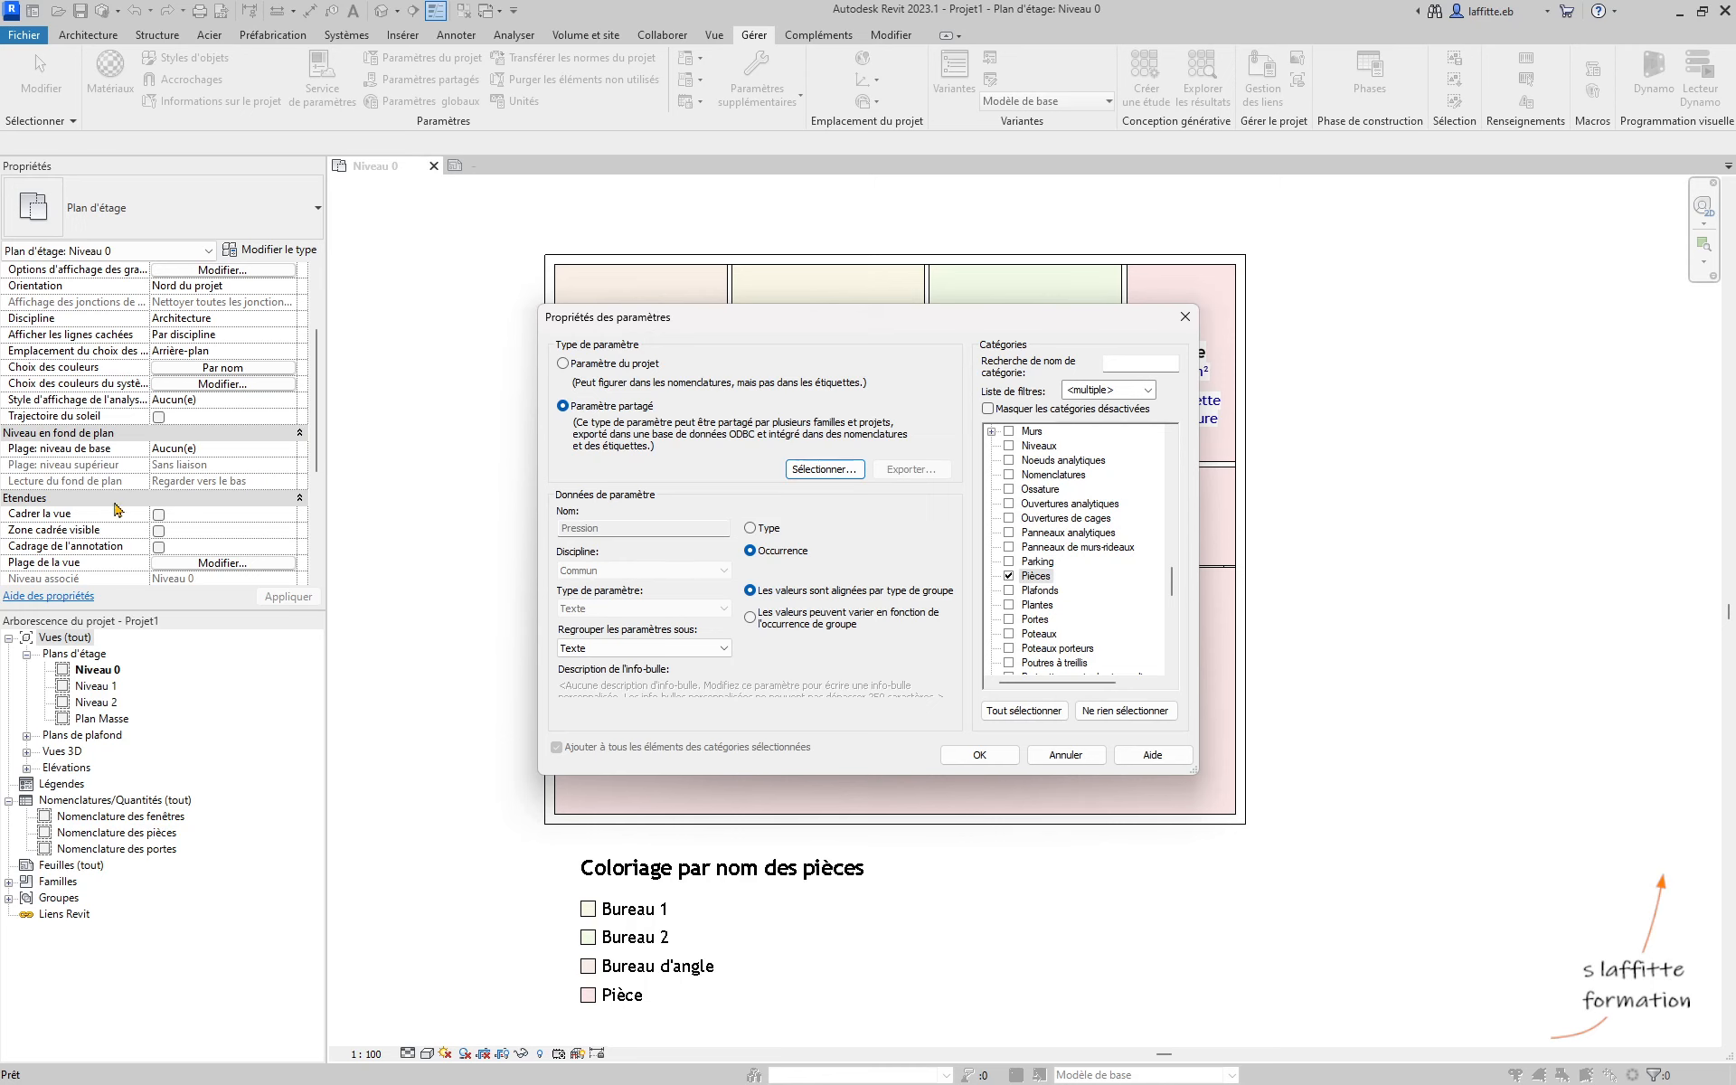
Group the Pression parameter under Texte and confirm its addition to the project
left_click(638, 649)
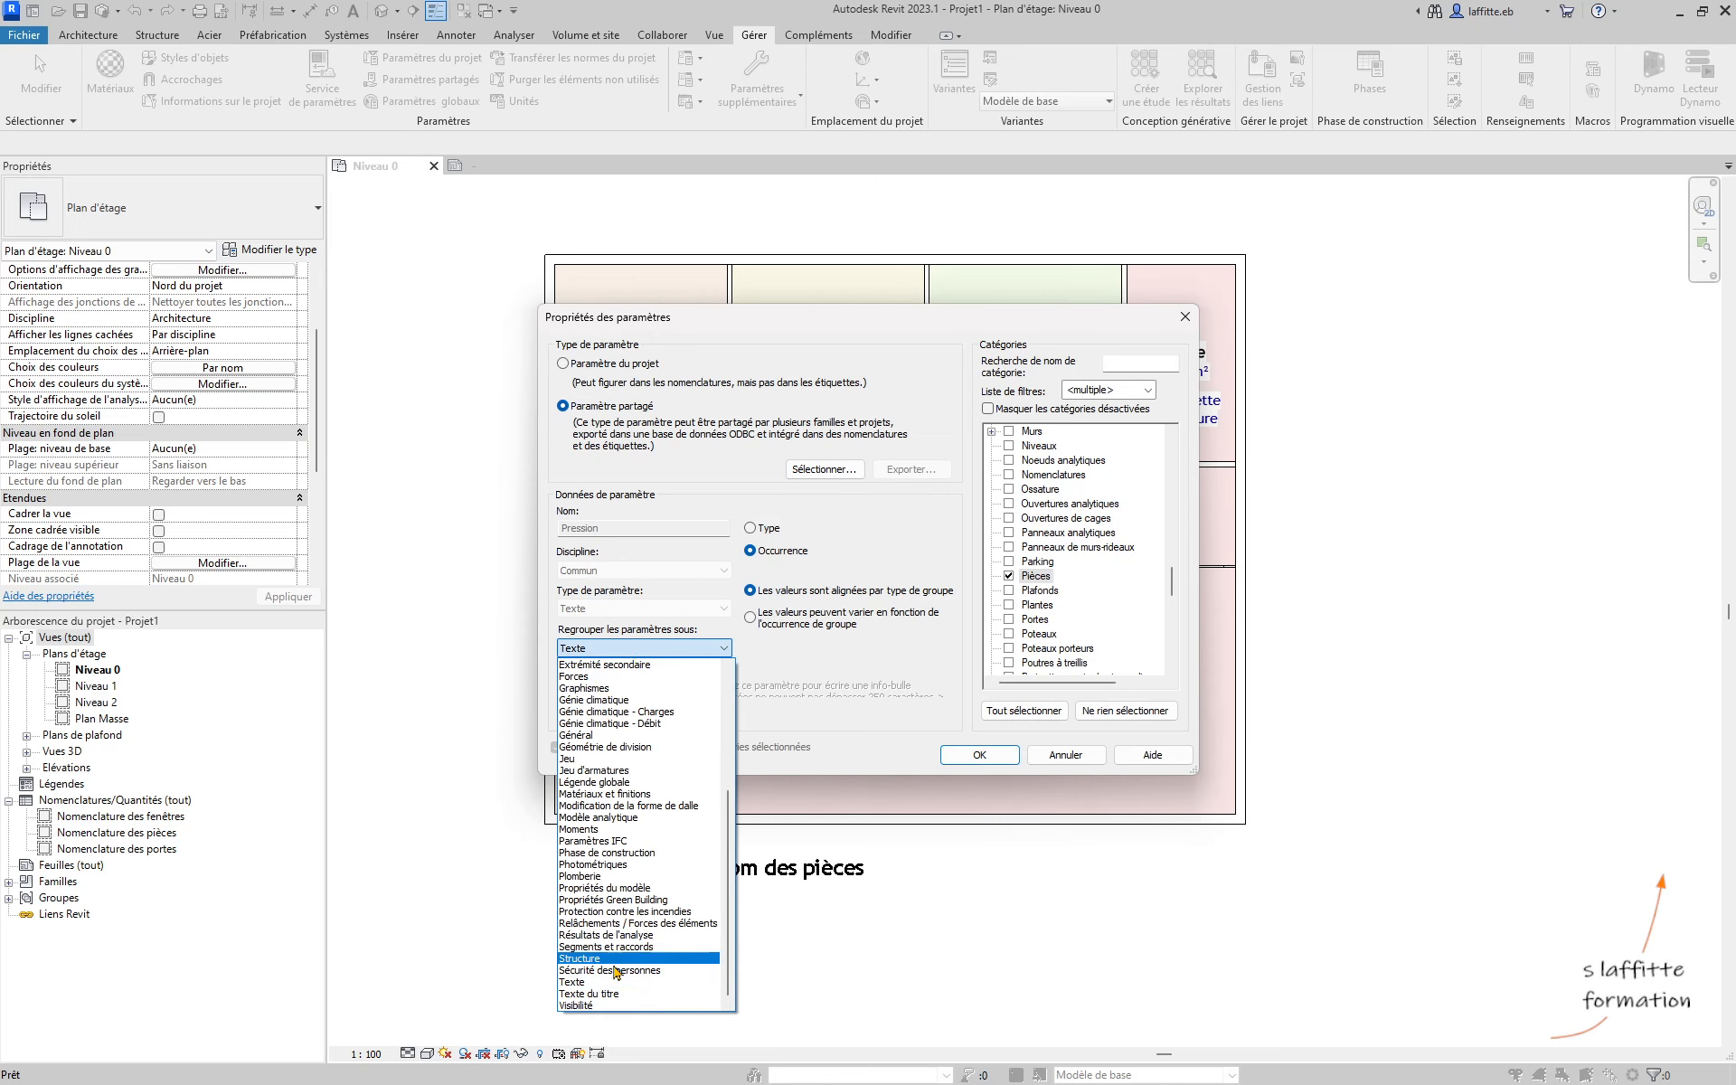
left_click(586, 984)
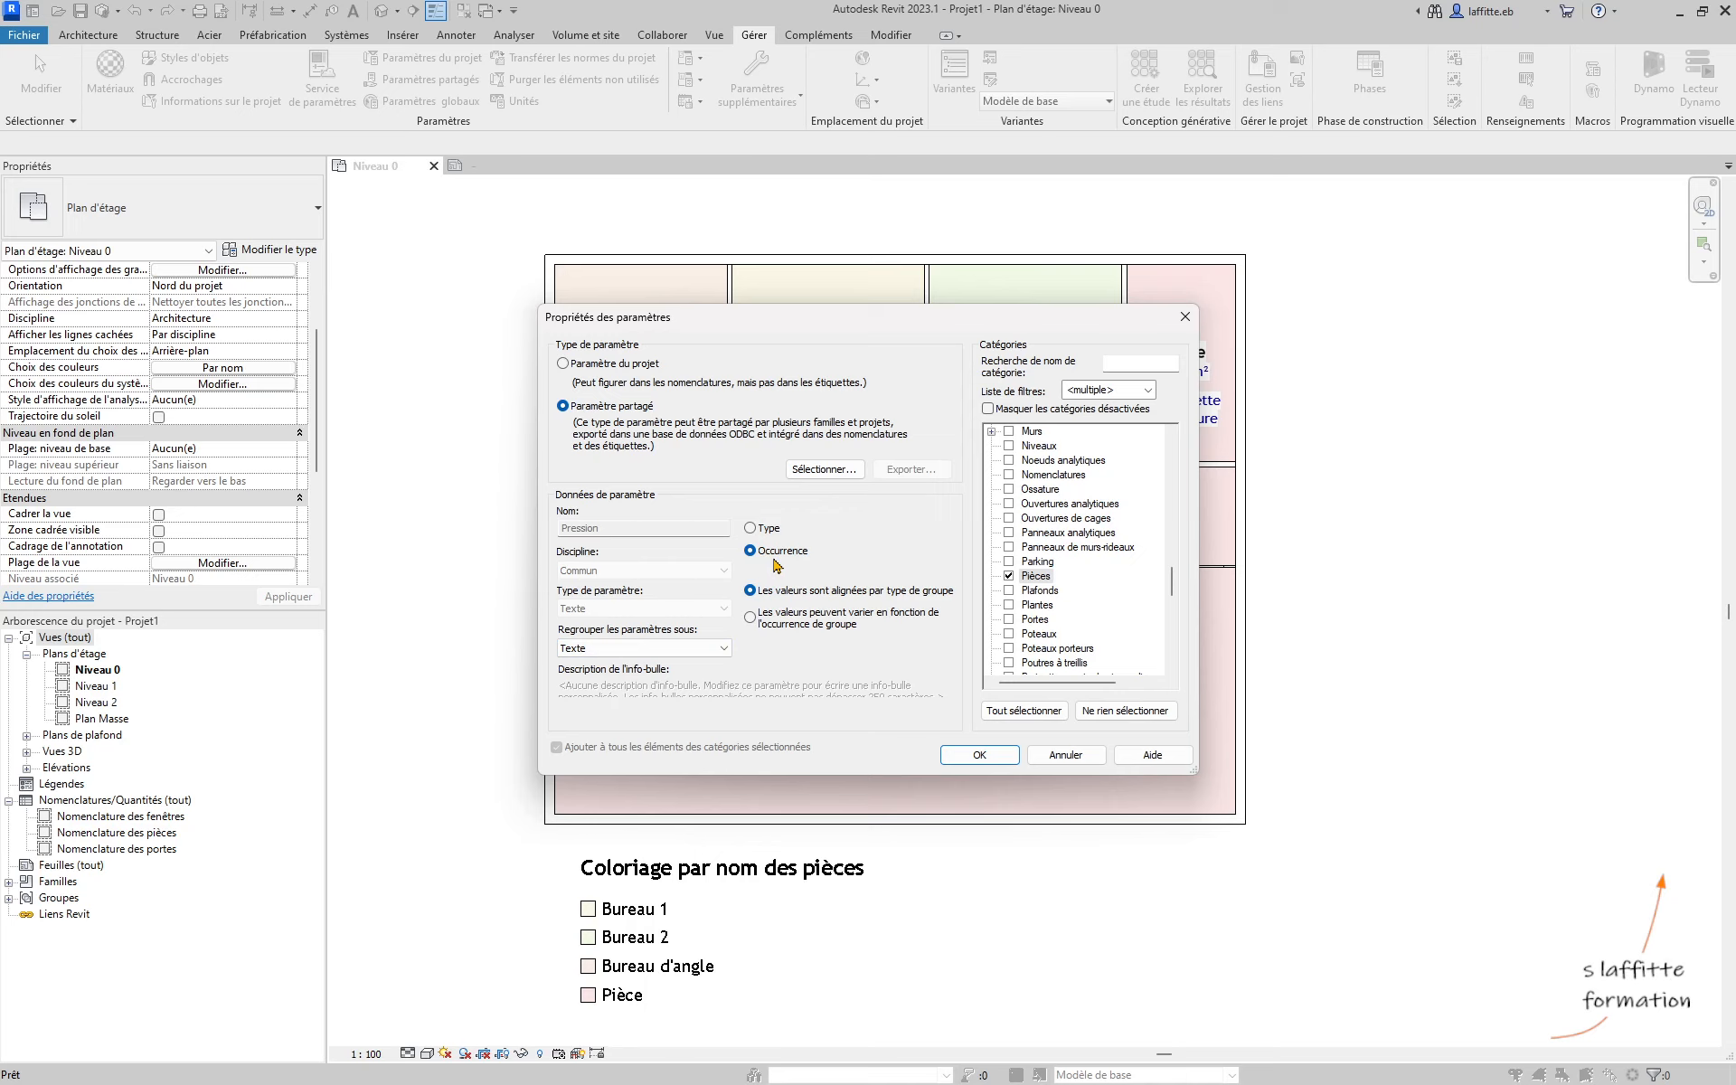
left_click(974, 758)
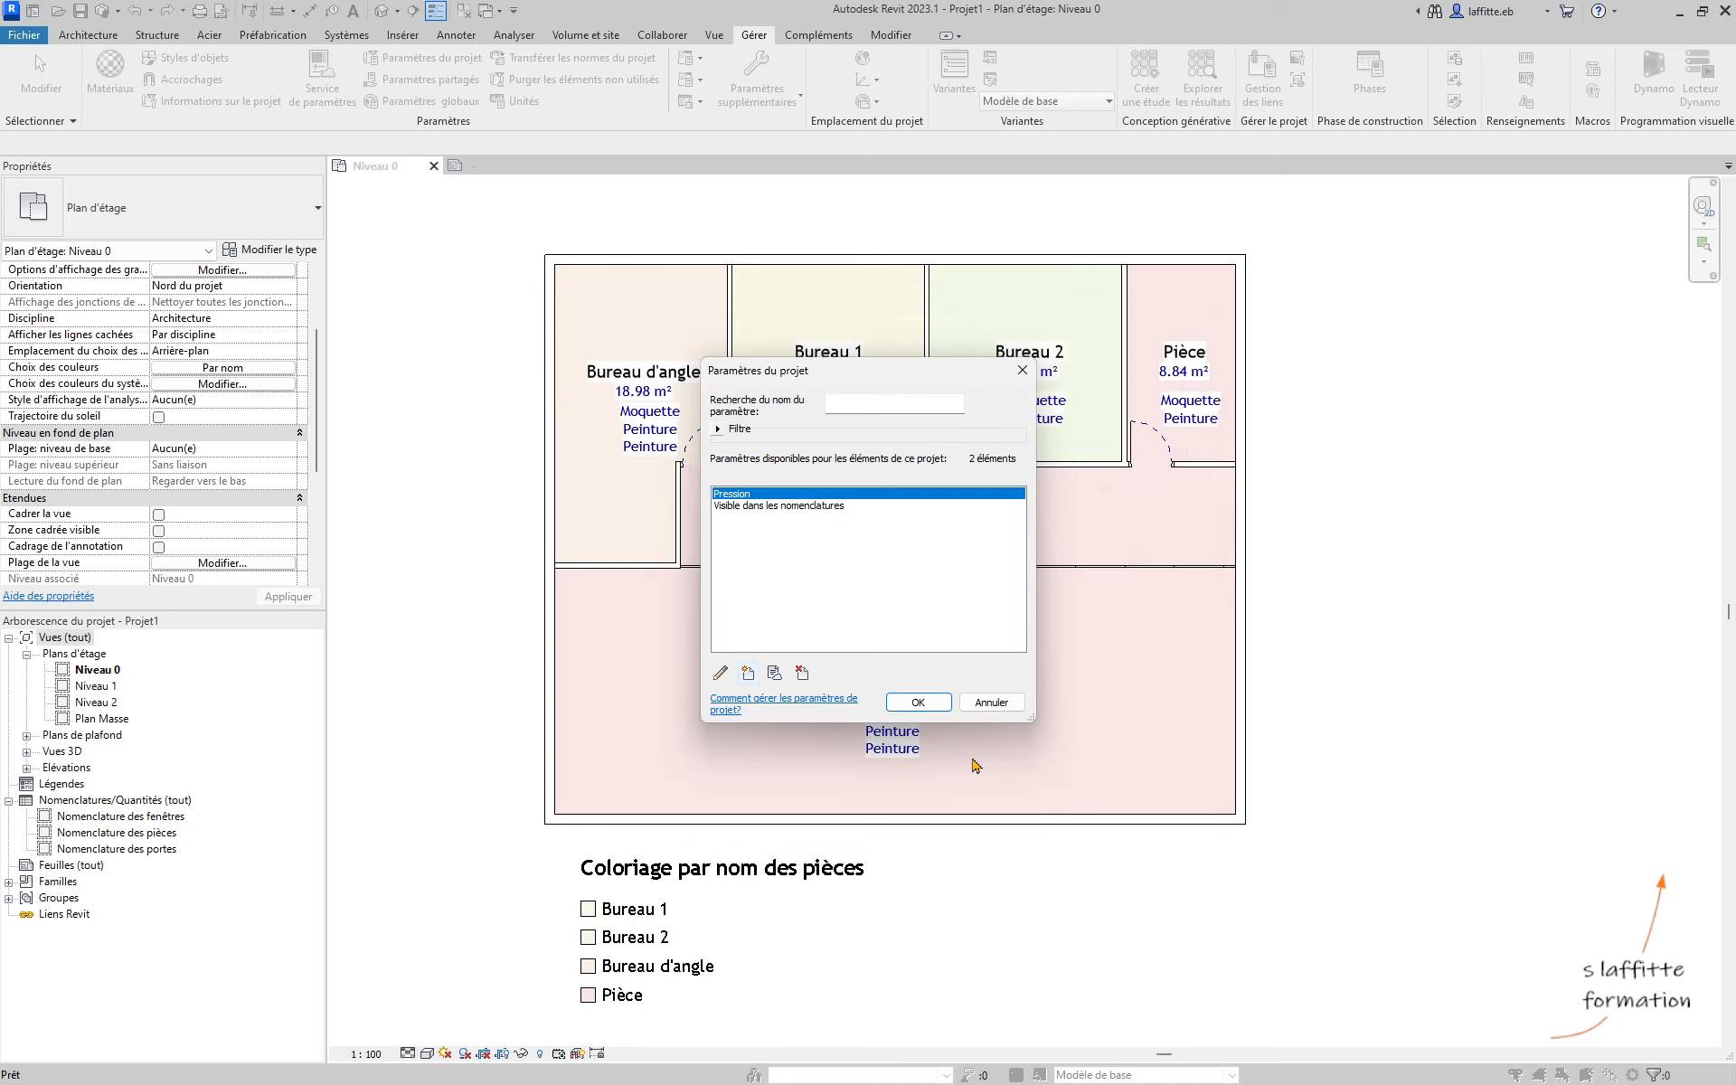
left_click(918, 704)
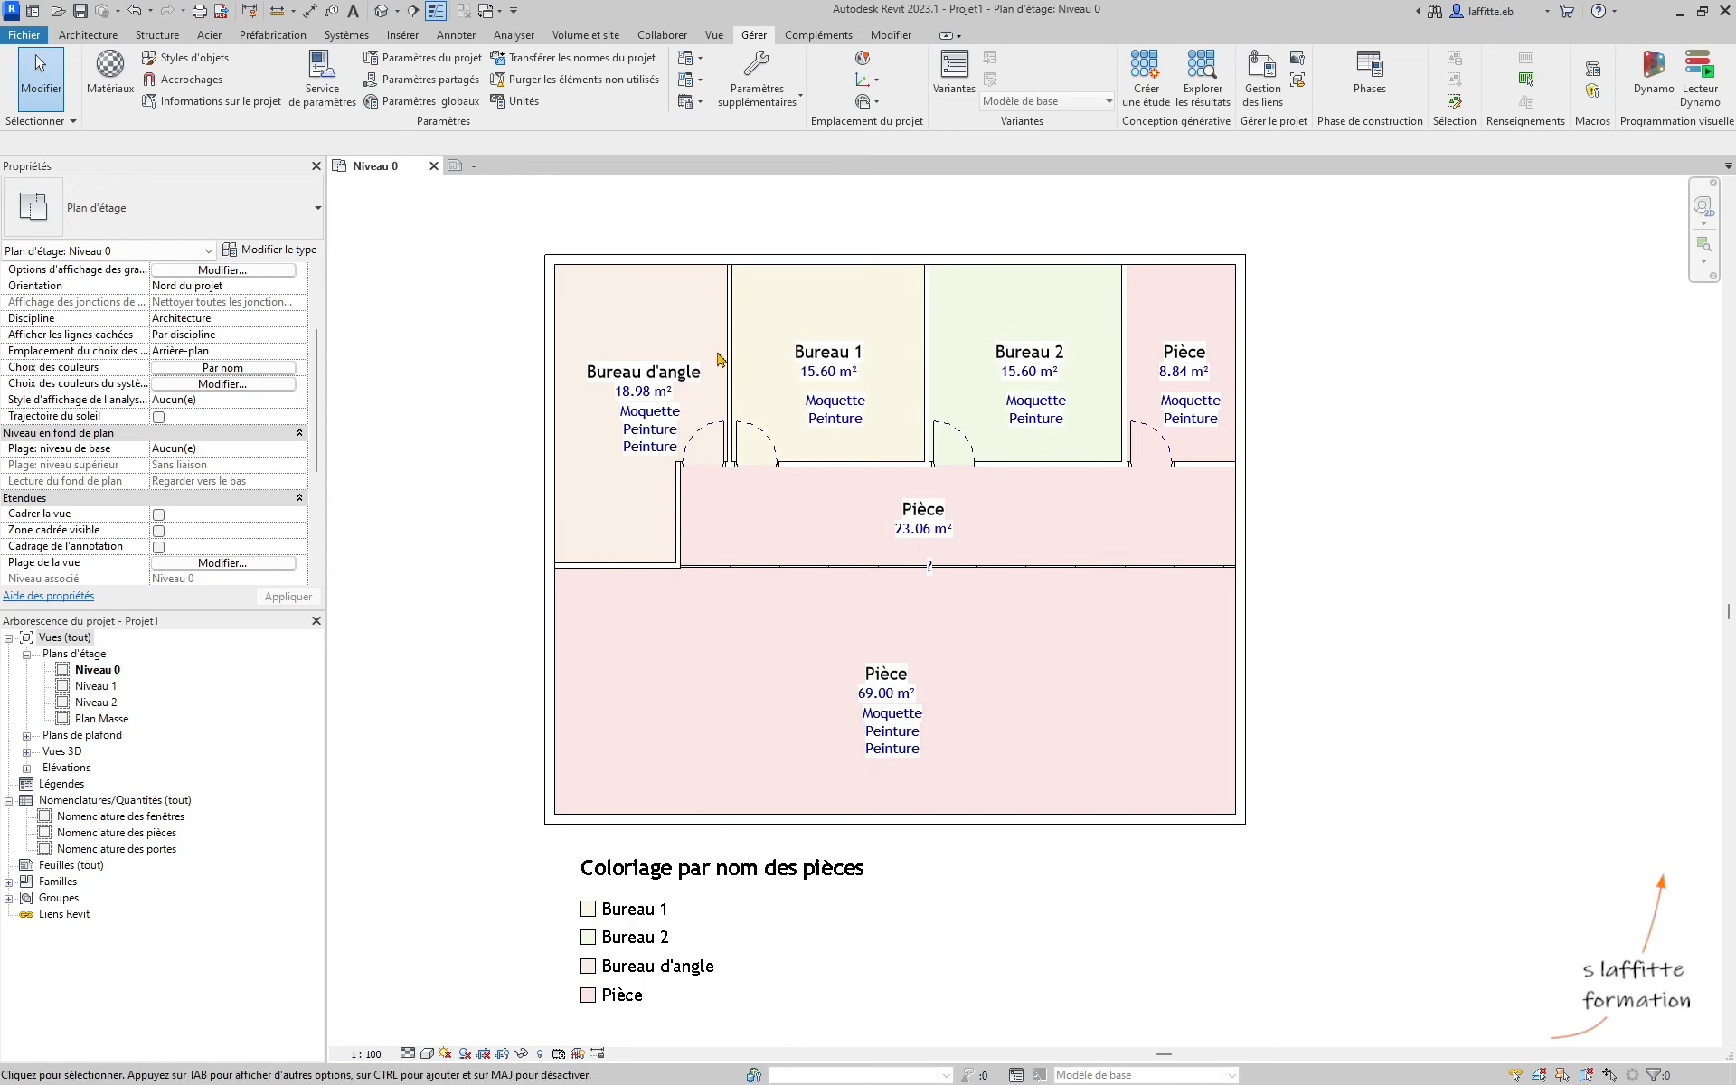
Set the Pression value of the Bureau d'angle room to 30
left_click(644, 380)
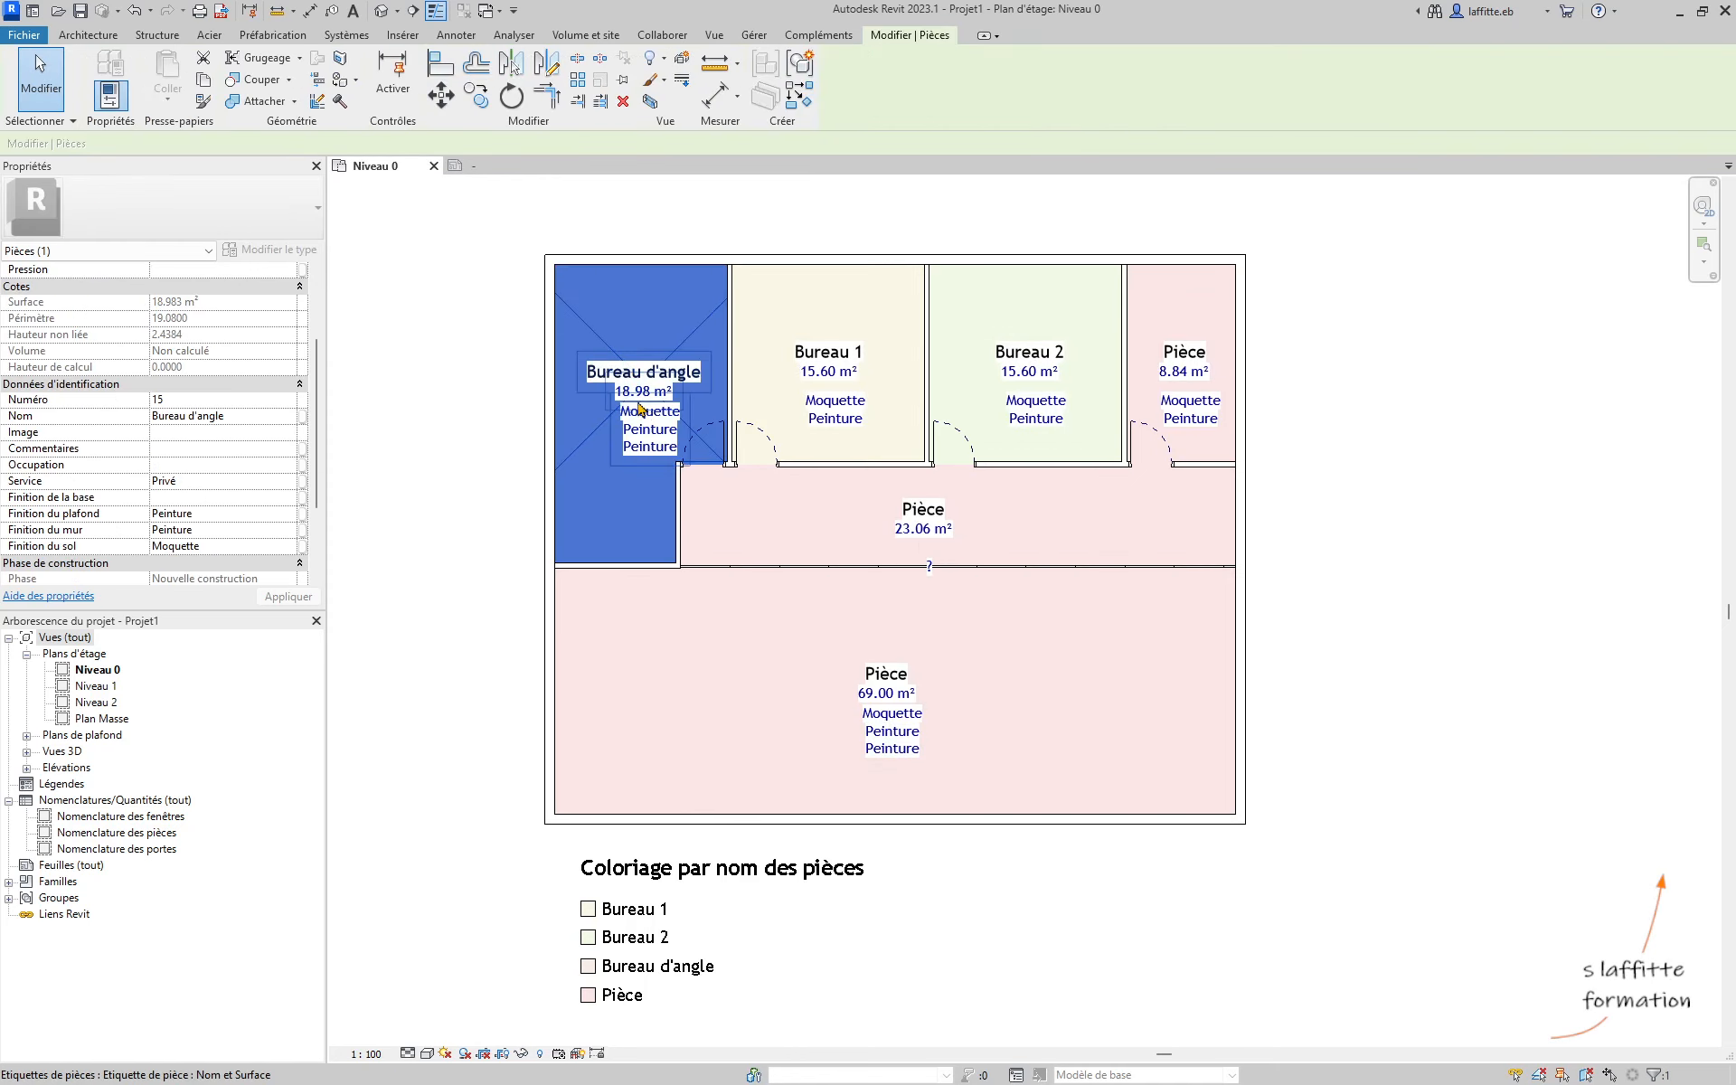
scroll(319, 367, "up", 1)
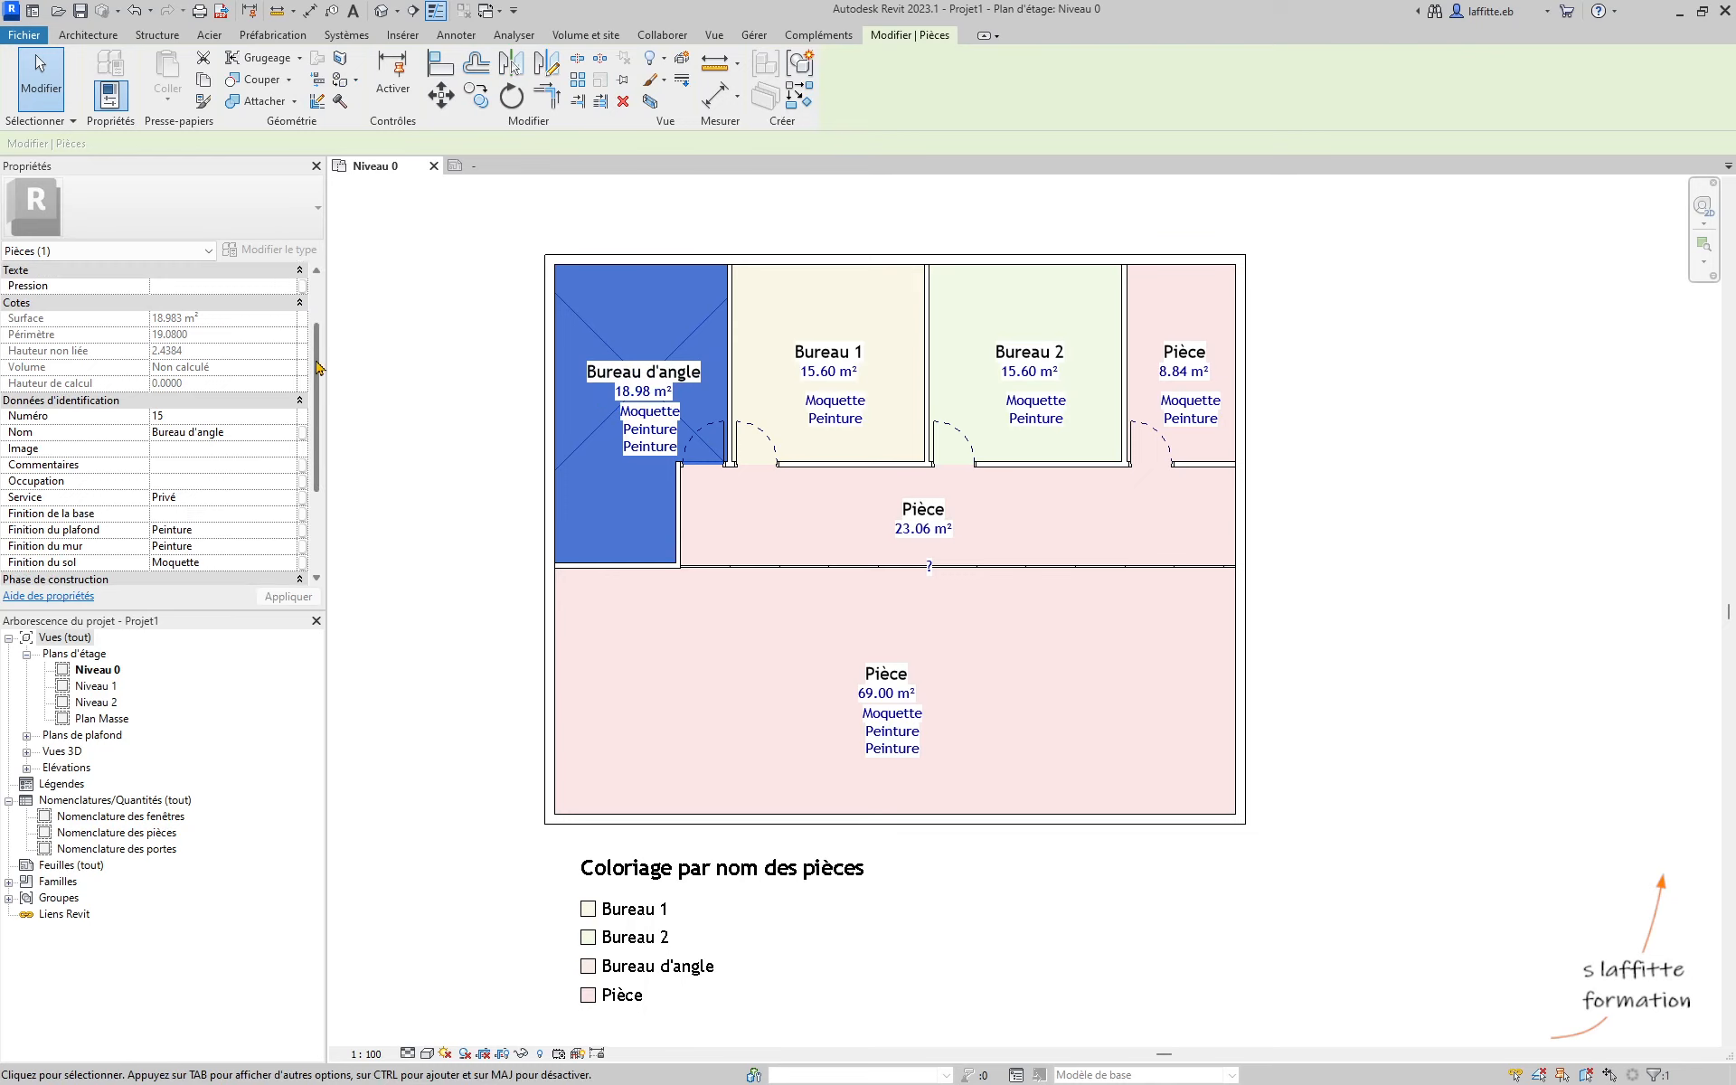
scroll(319, 367, "up", 3)
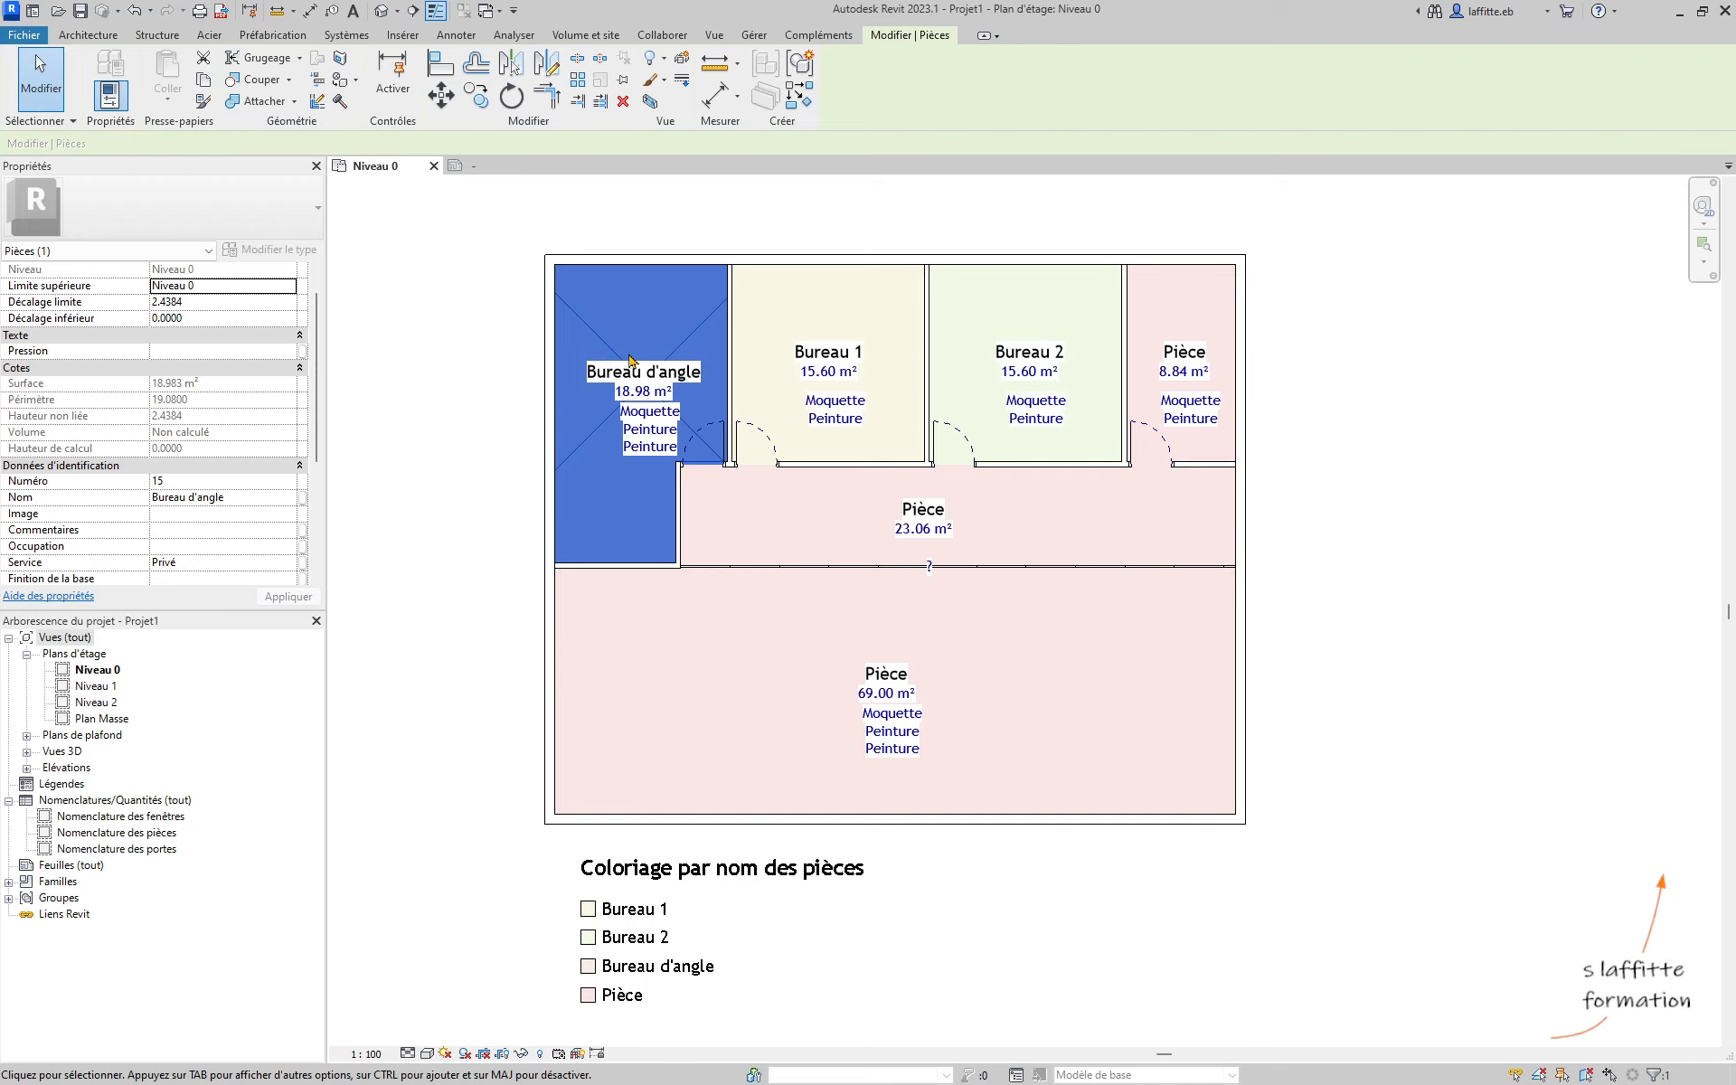
left_click(259, 352)
type("30")
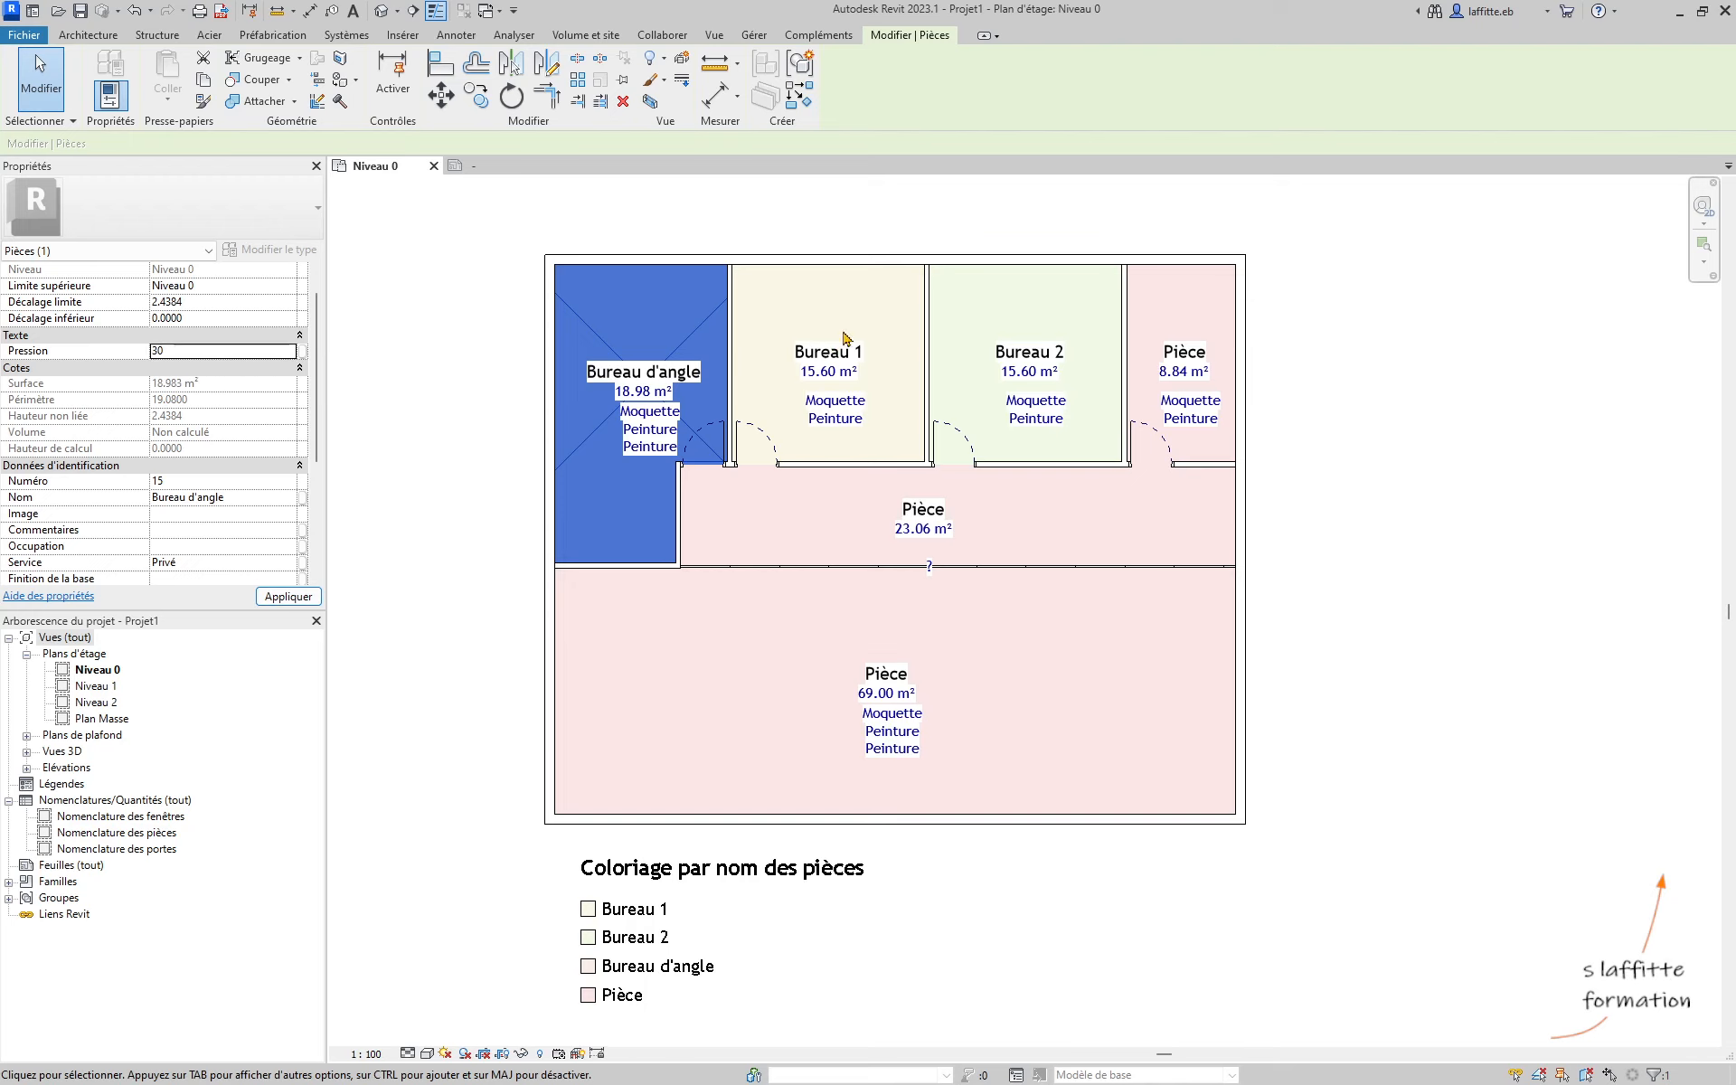
Set the Pression value of the Bureau 1 room to 20
left_click(829, 352)
left_click(276, 353)
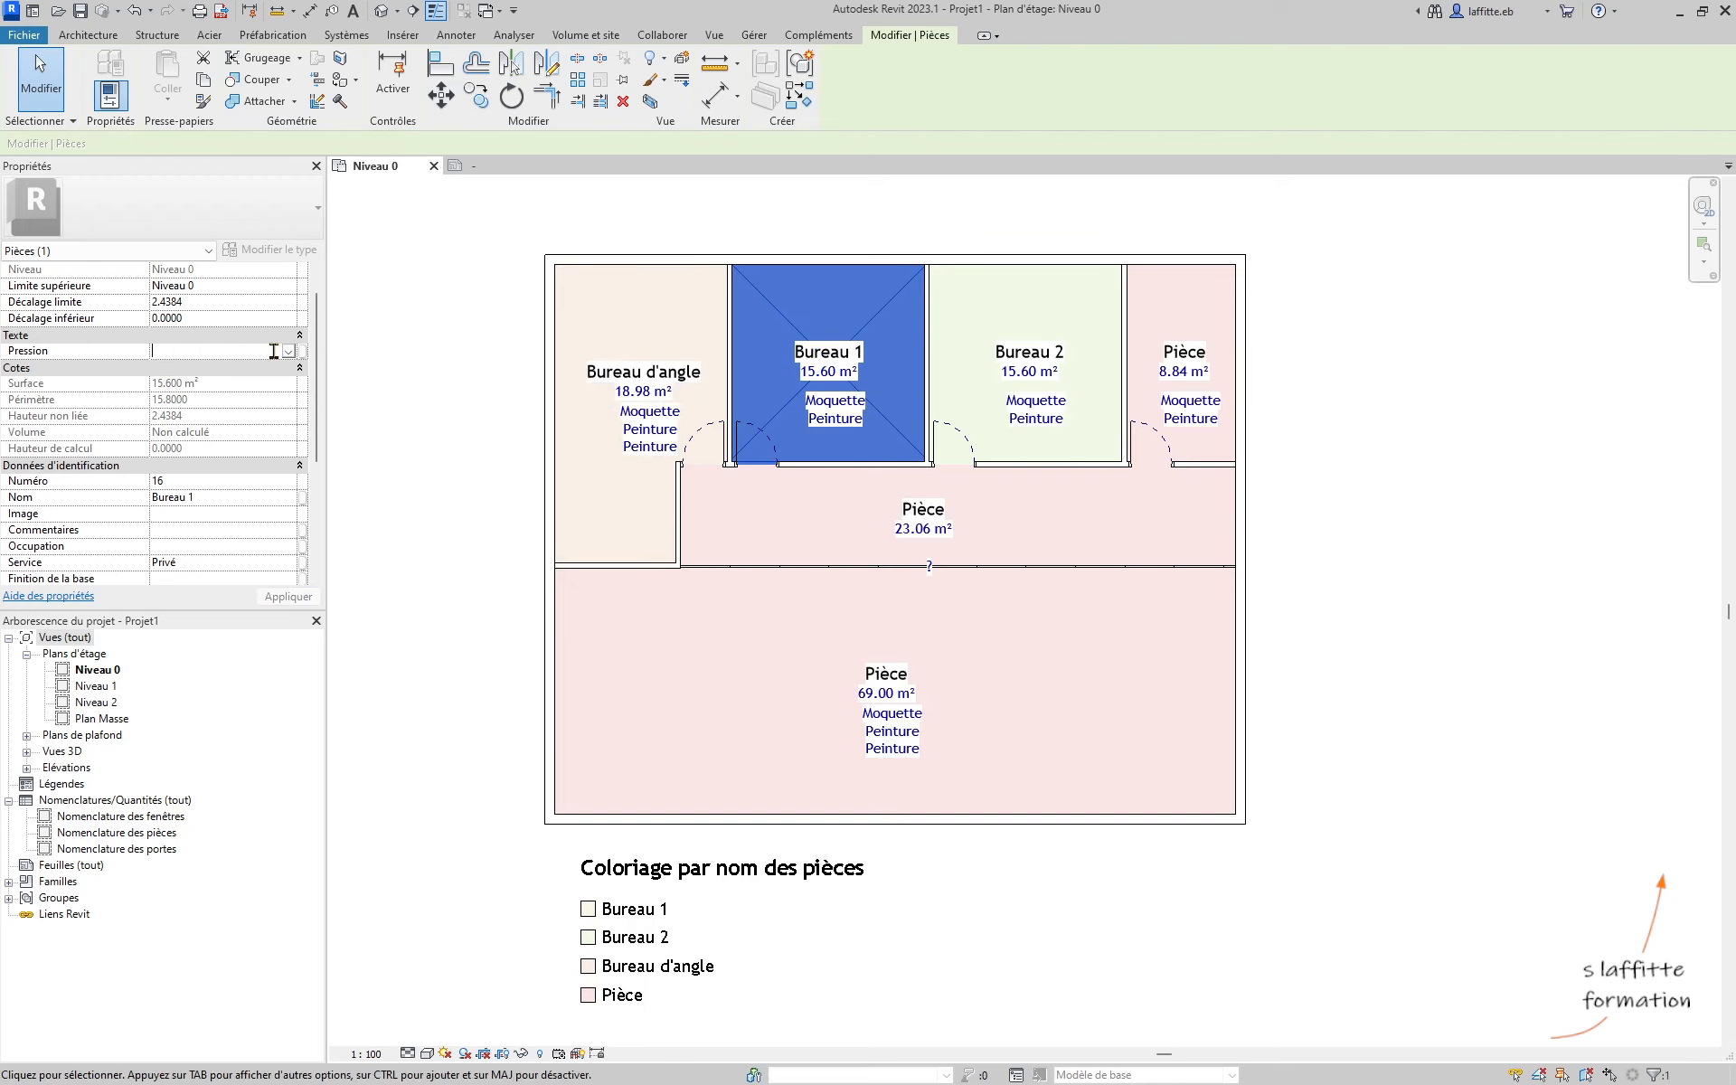
type("20")
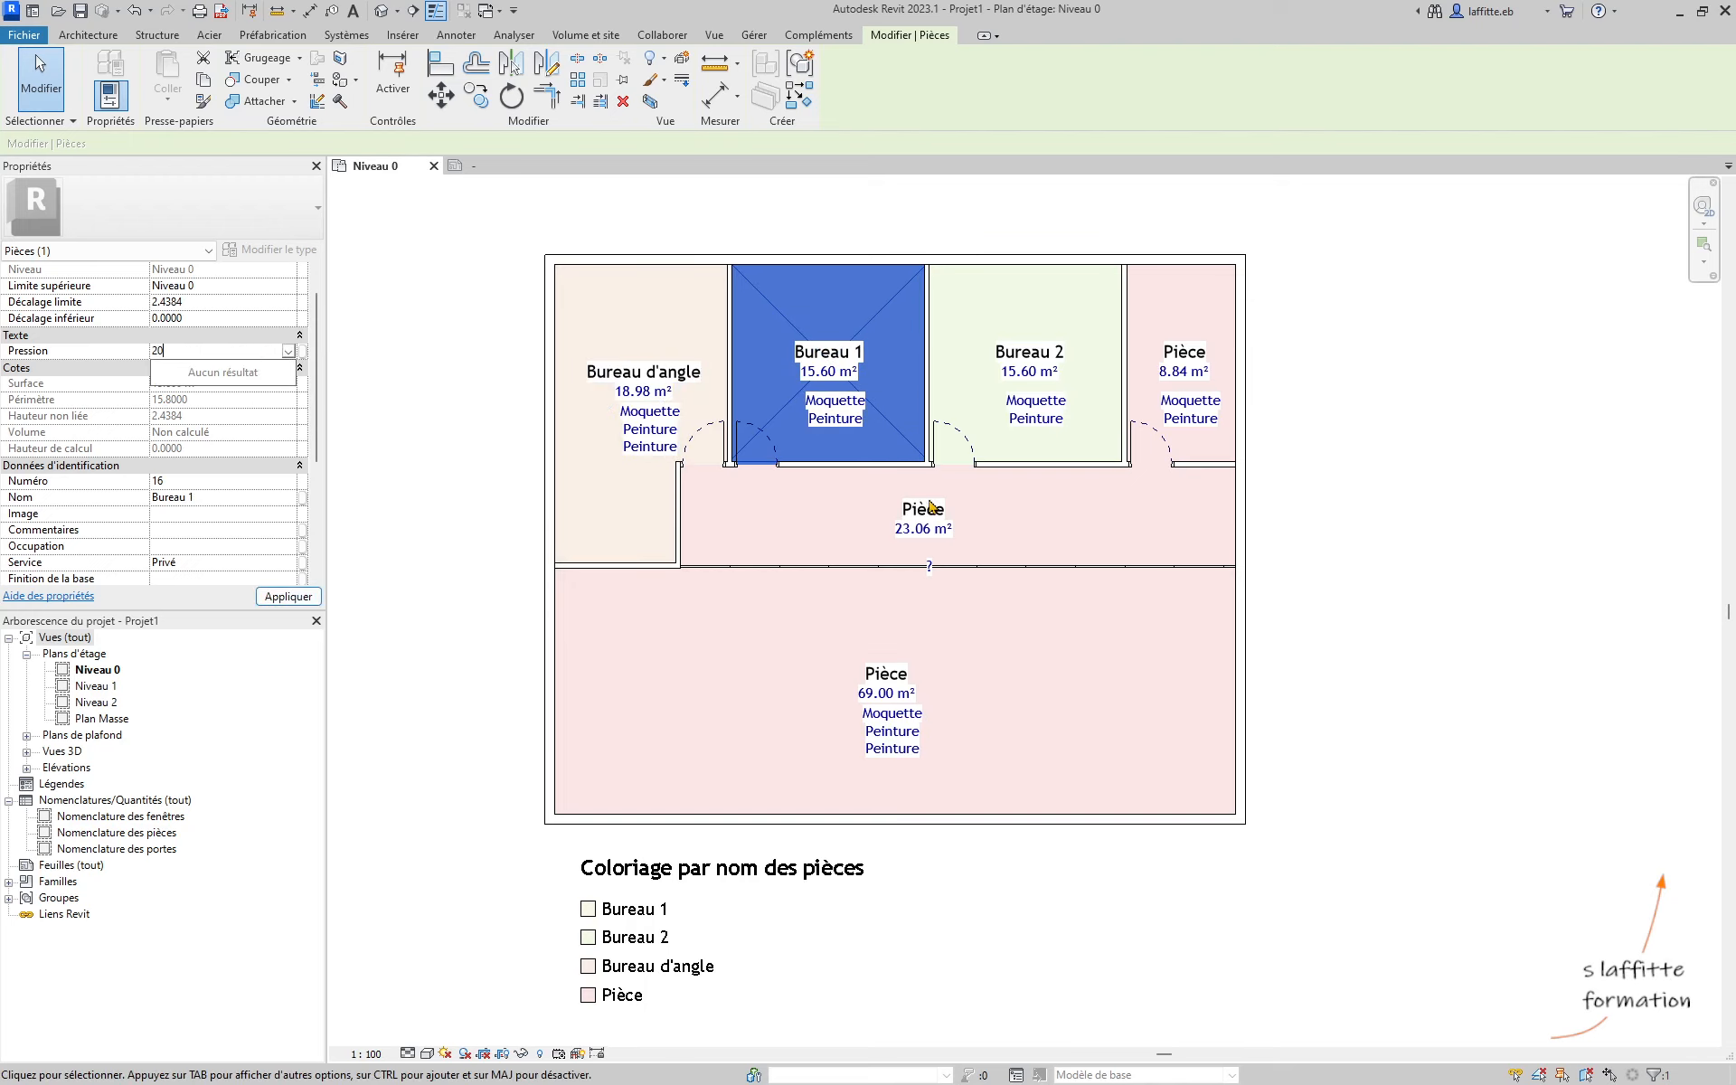
Set the Pression value of the Bureau 2 room to 10 and clear the selection
left_click(1022, 394)
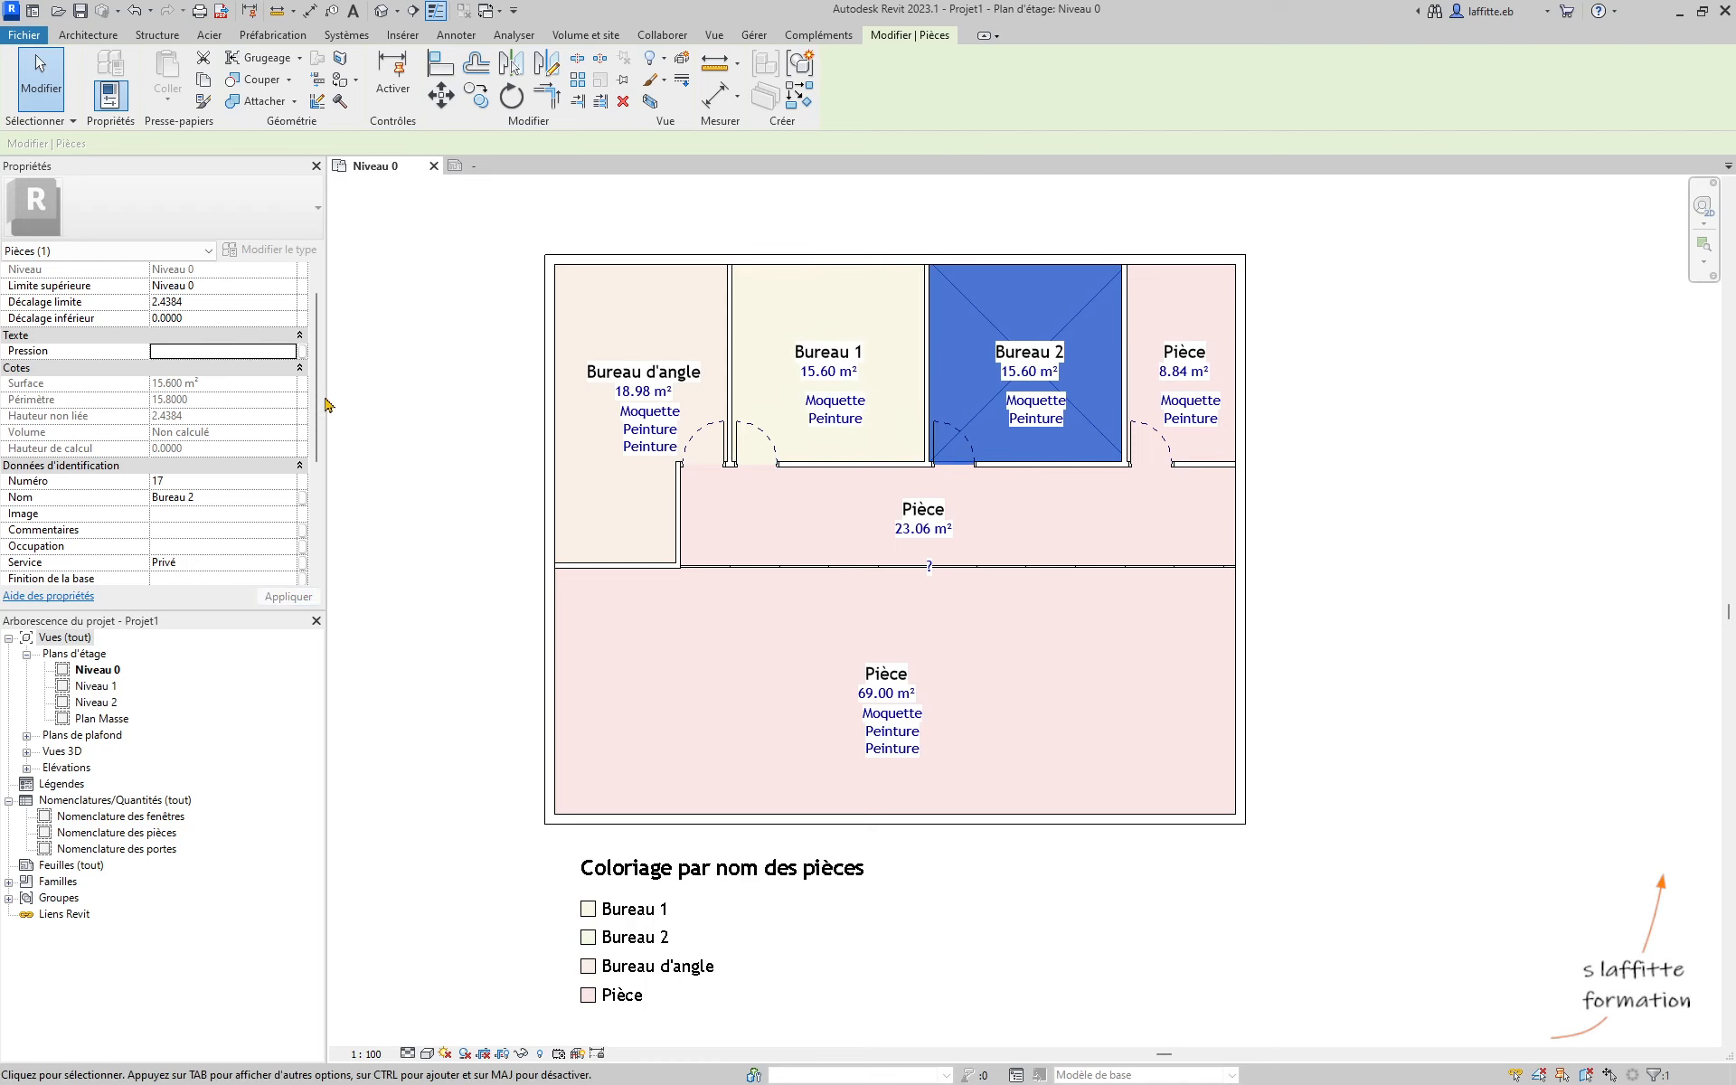
left_click(254, 352)
type("10")
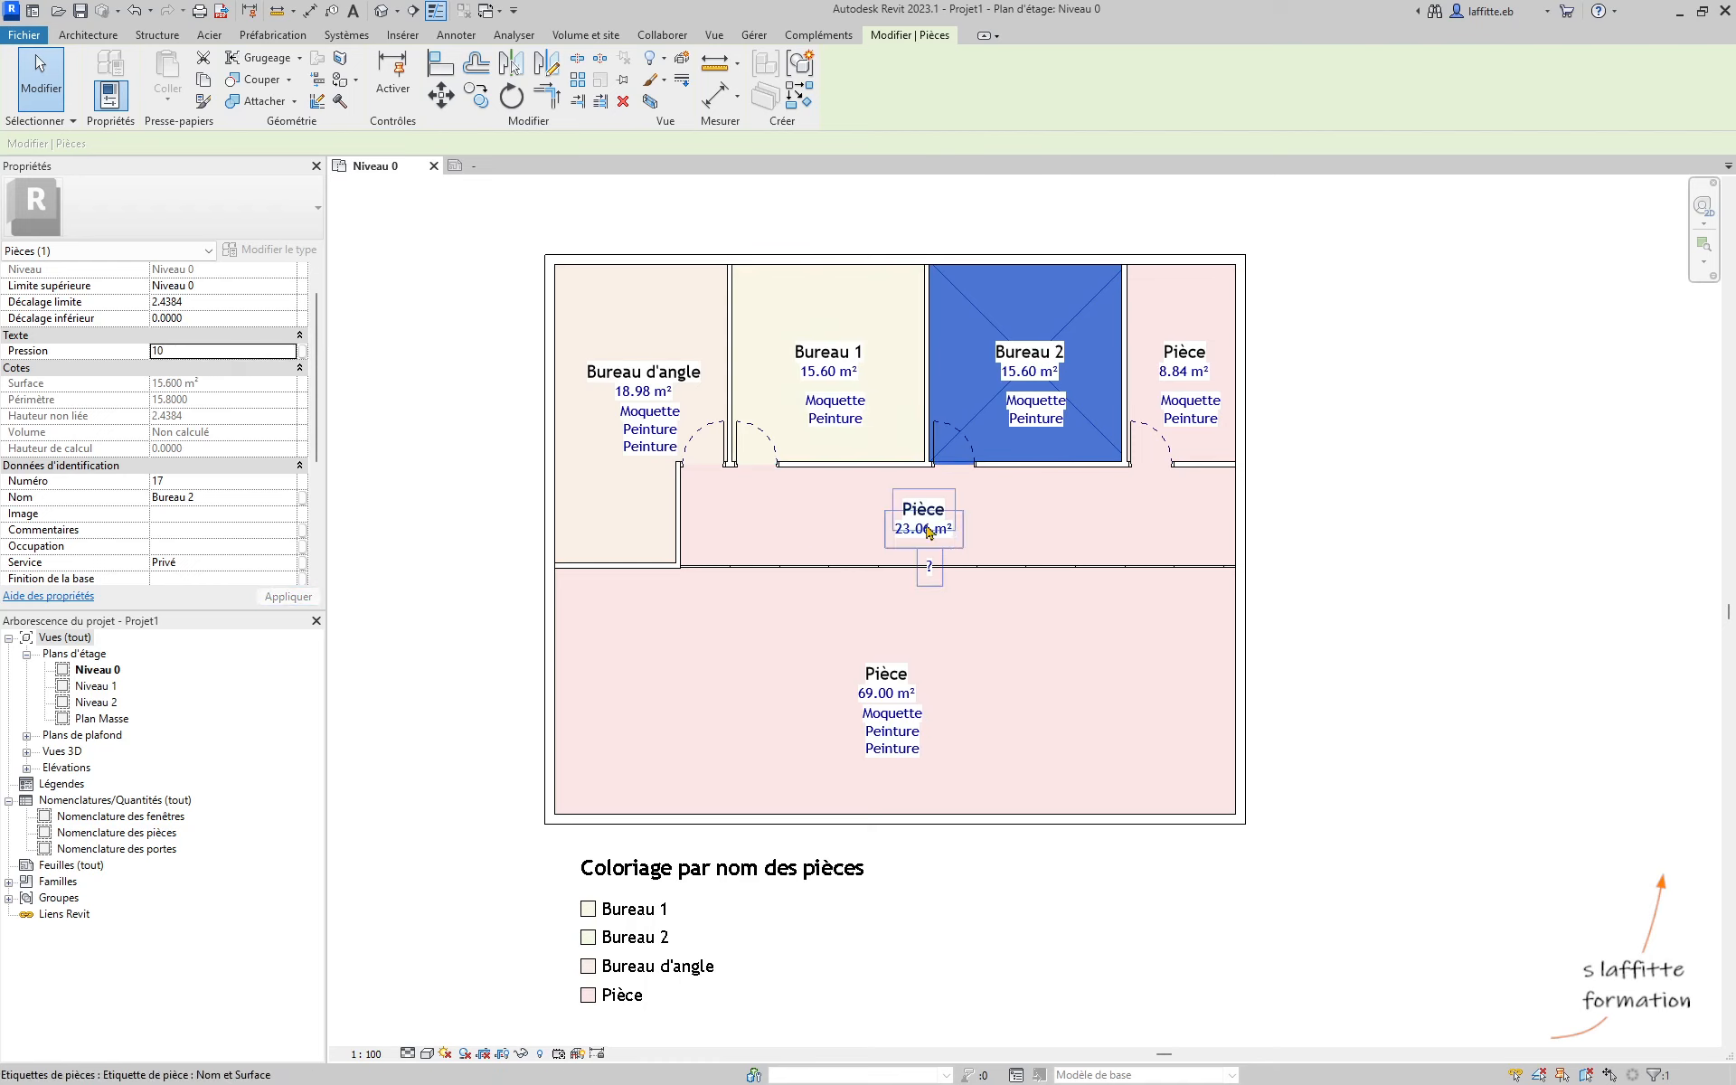
left_click(949, 246)
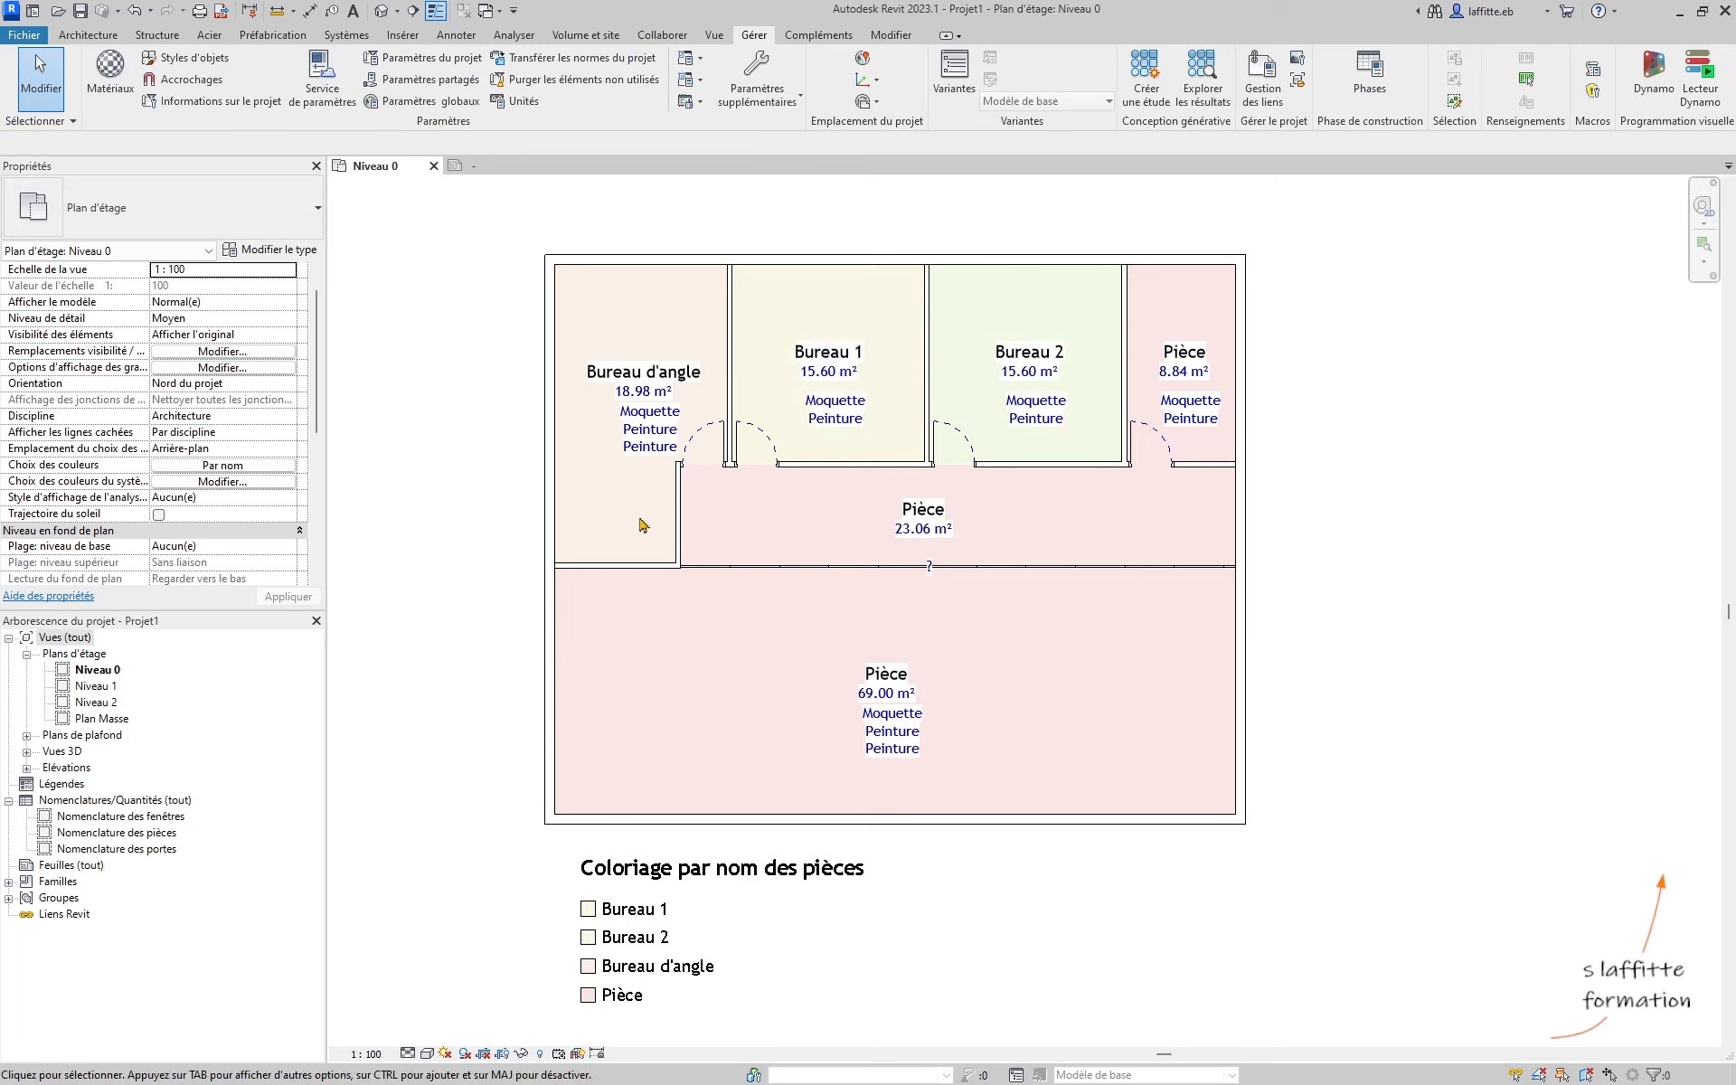
Open the Bureau d'angle room's tag family for editing and delete its floor, wall and ceiling finish label
left_click(648, 409)
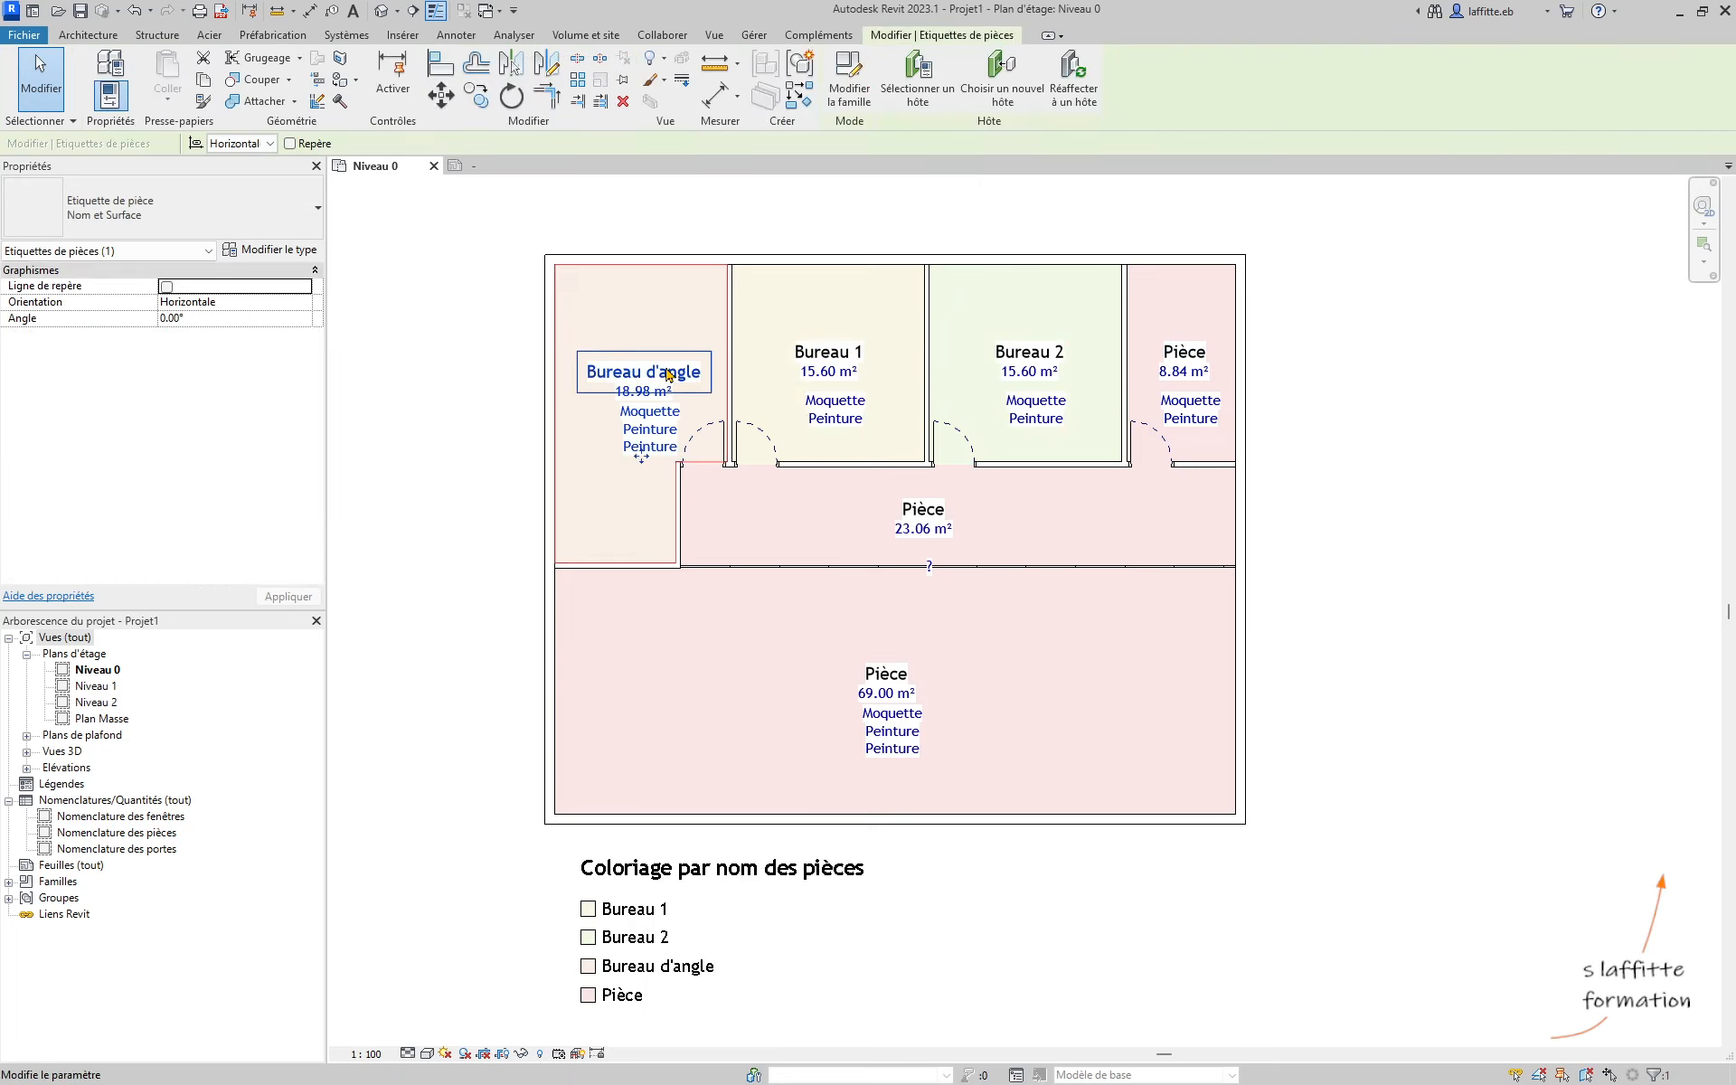
left_click(860, 110)
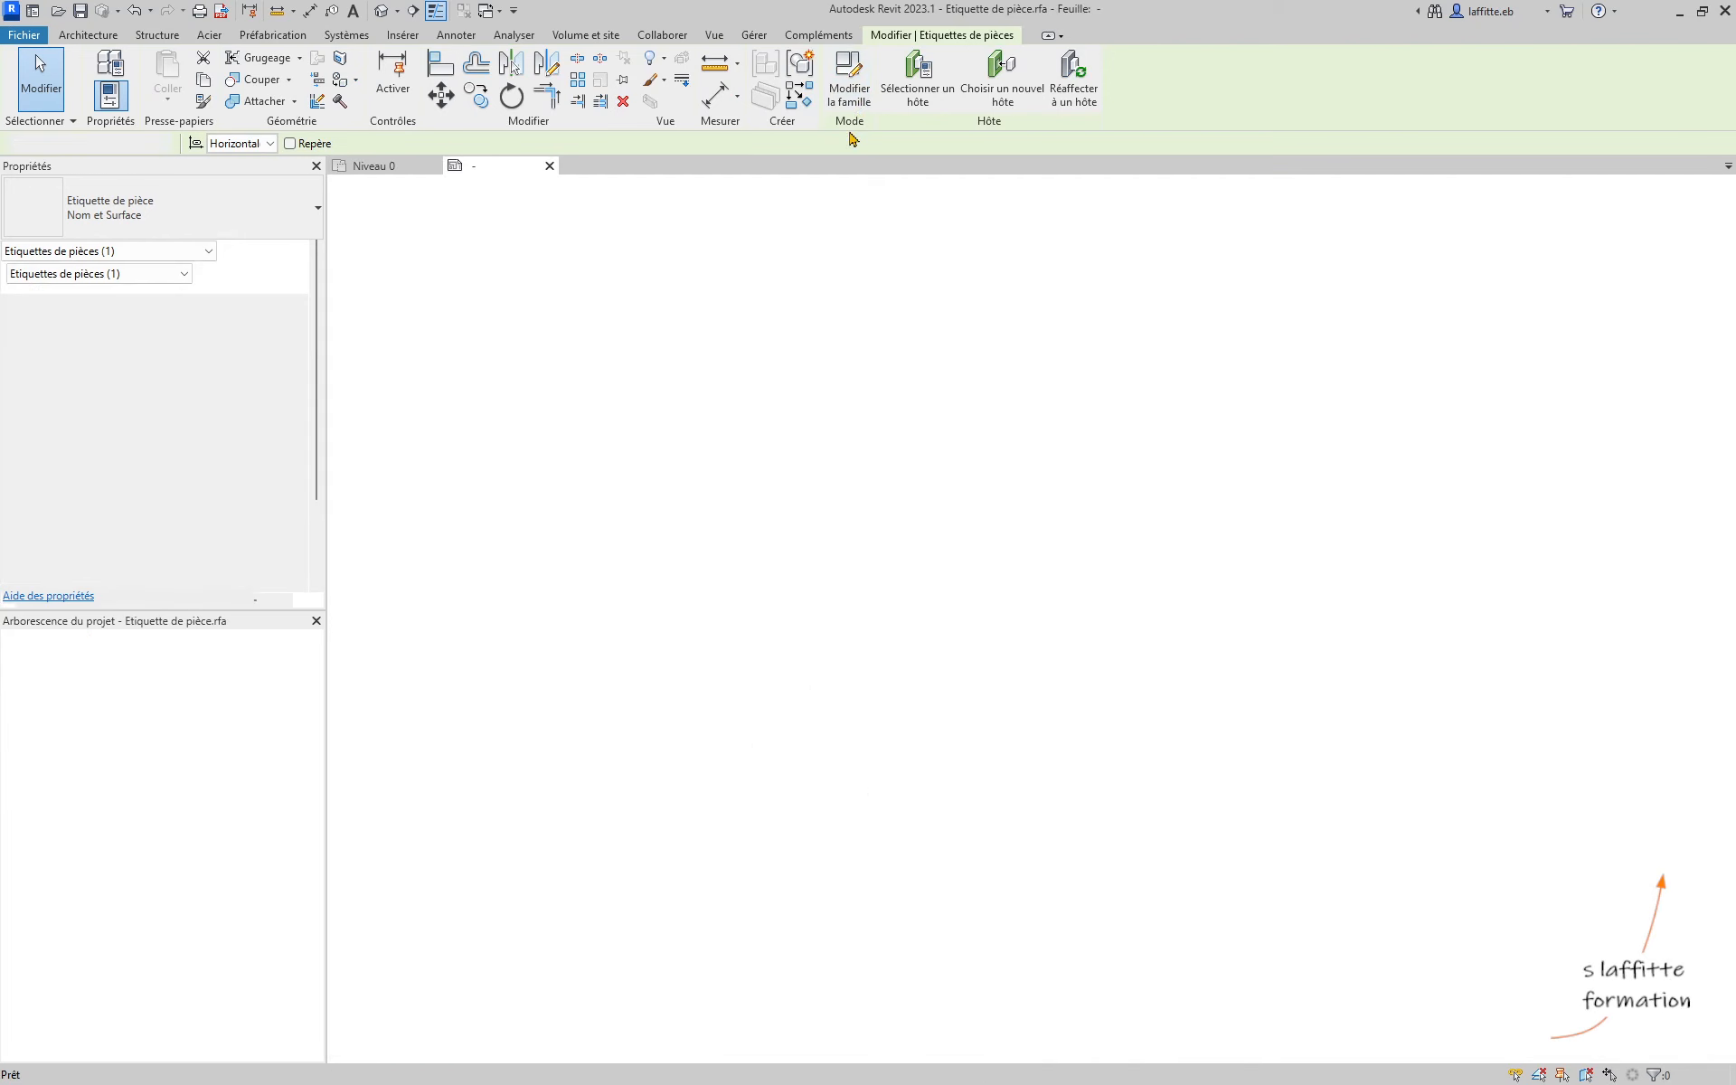
left_click(915, 655)
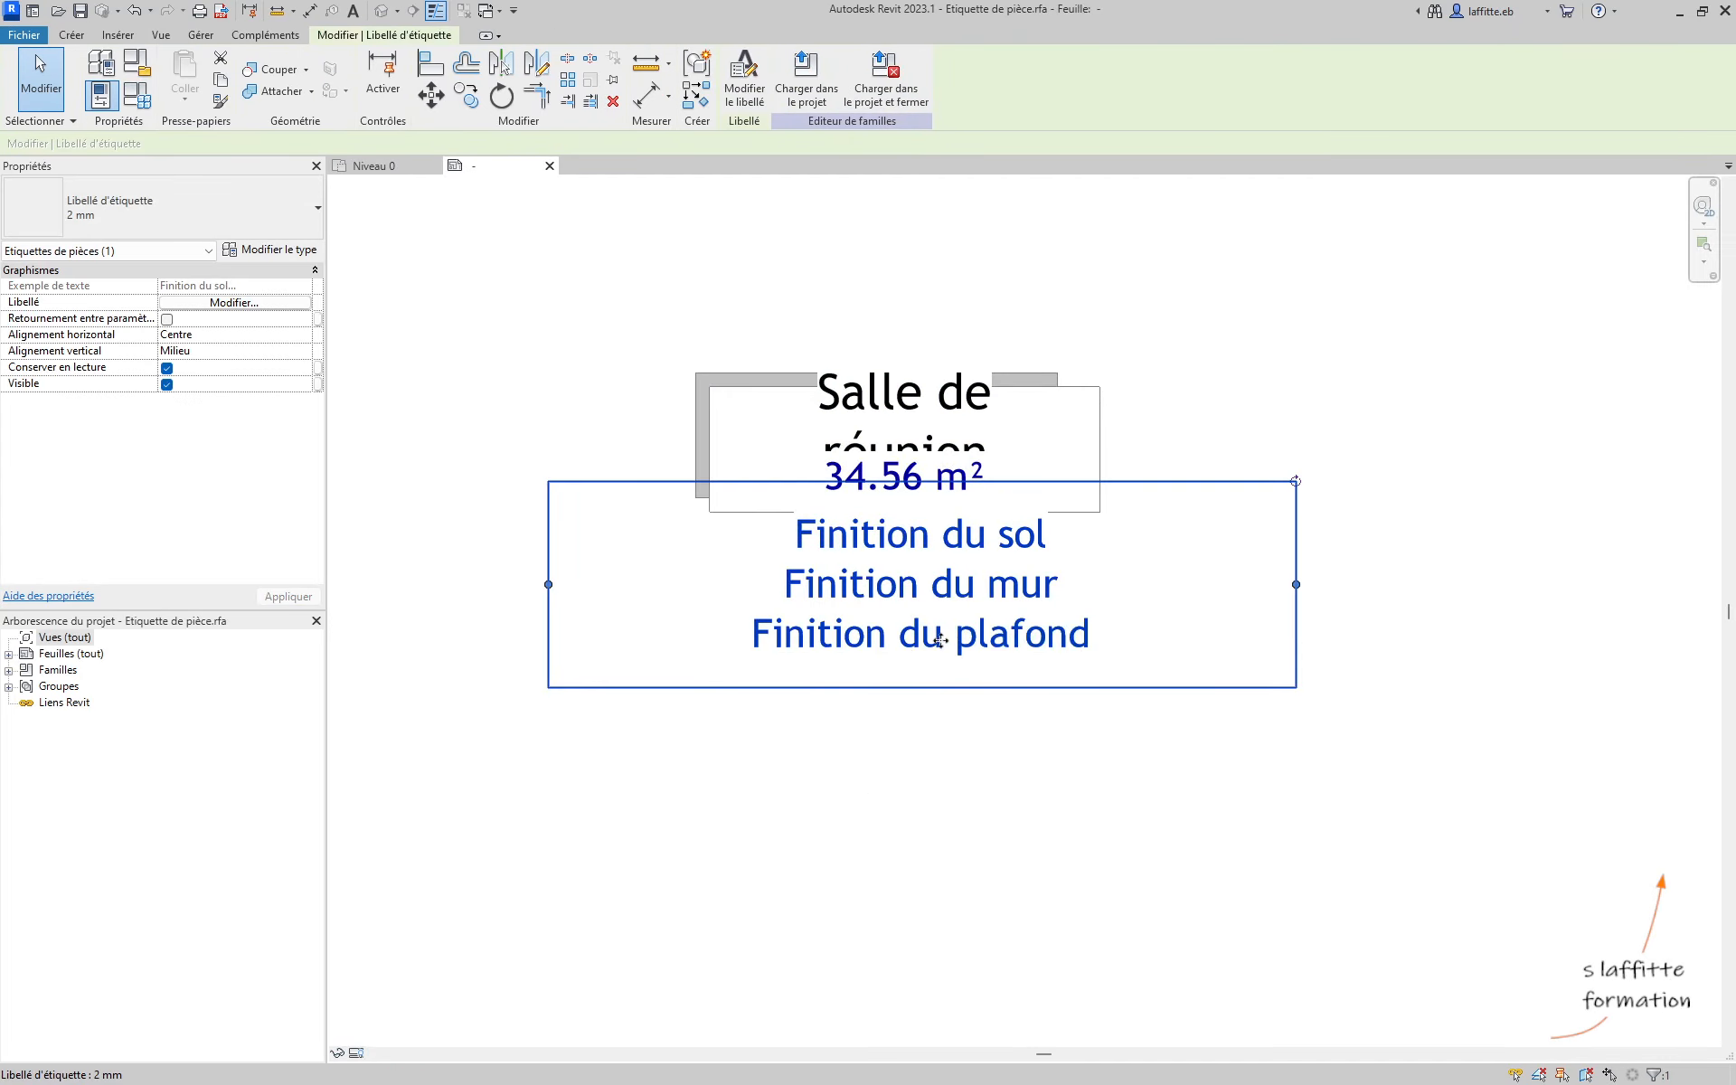
key("Delete")
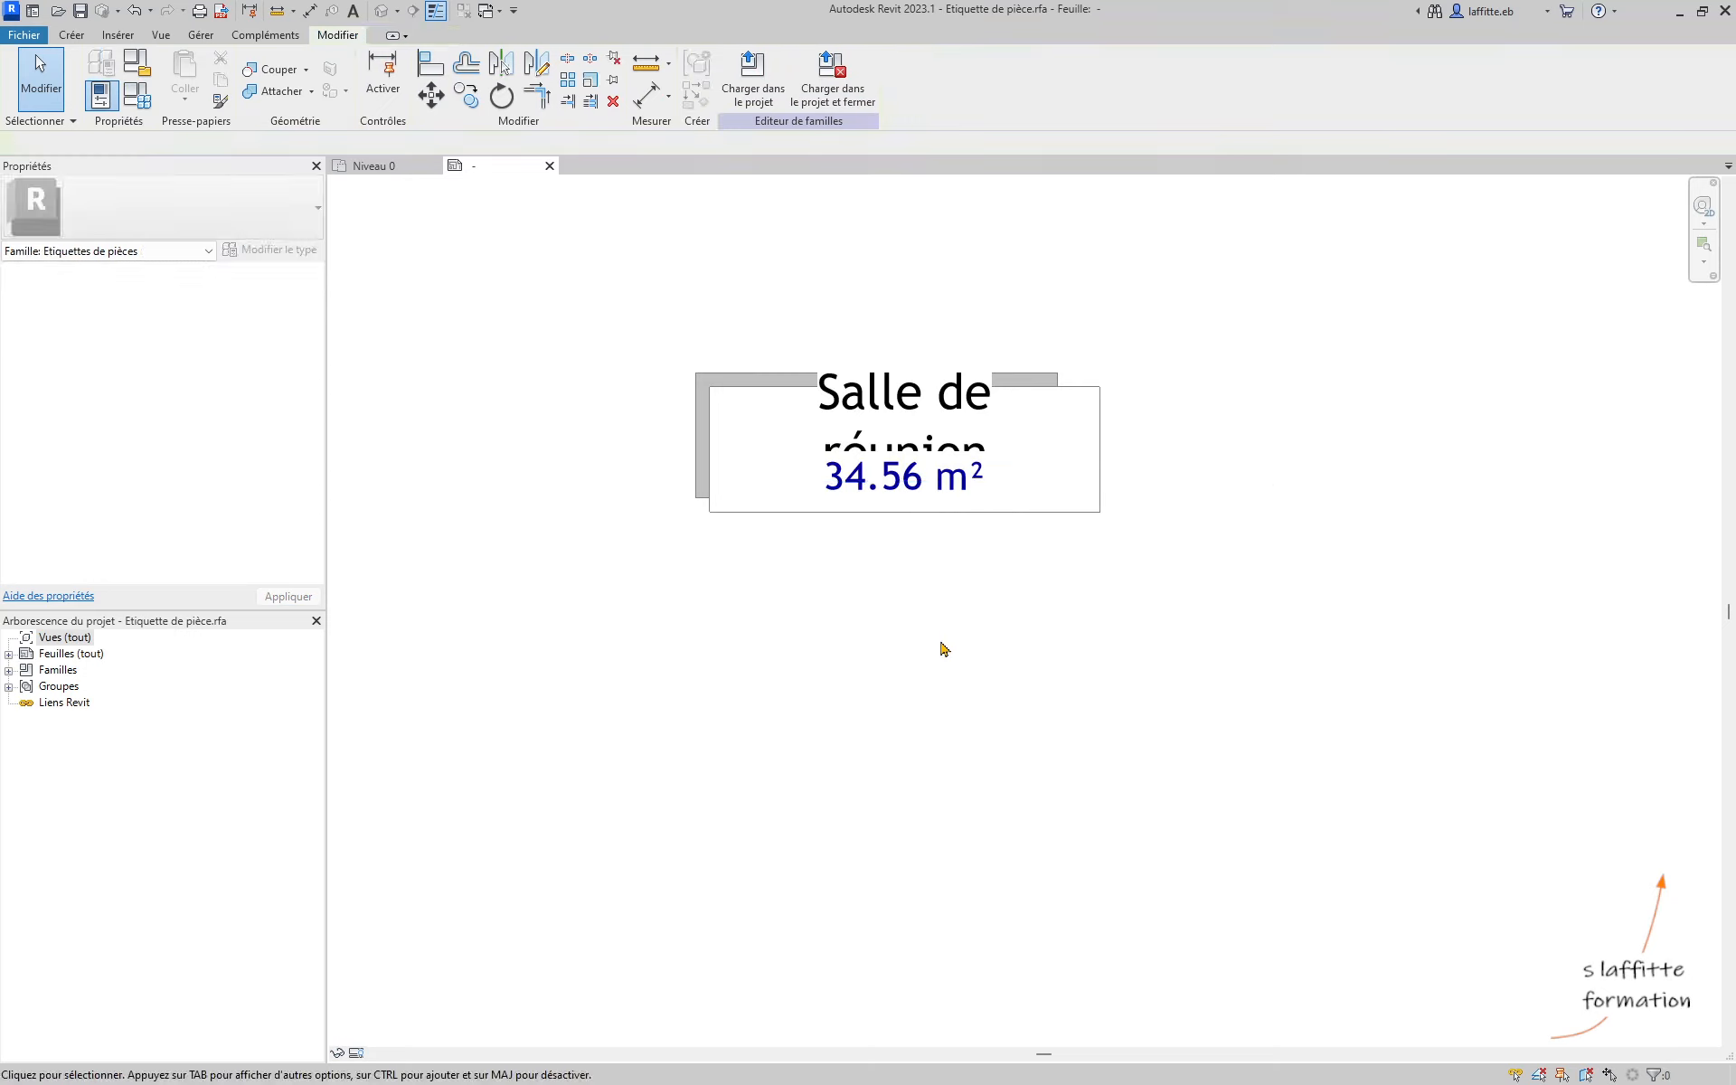
Place a new 2 mm label centred below the area label in the room tag family
left_click(73, 38)
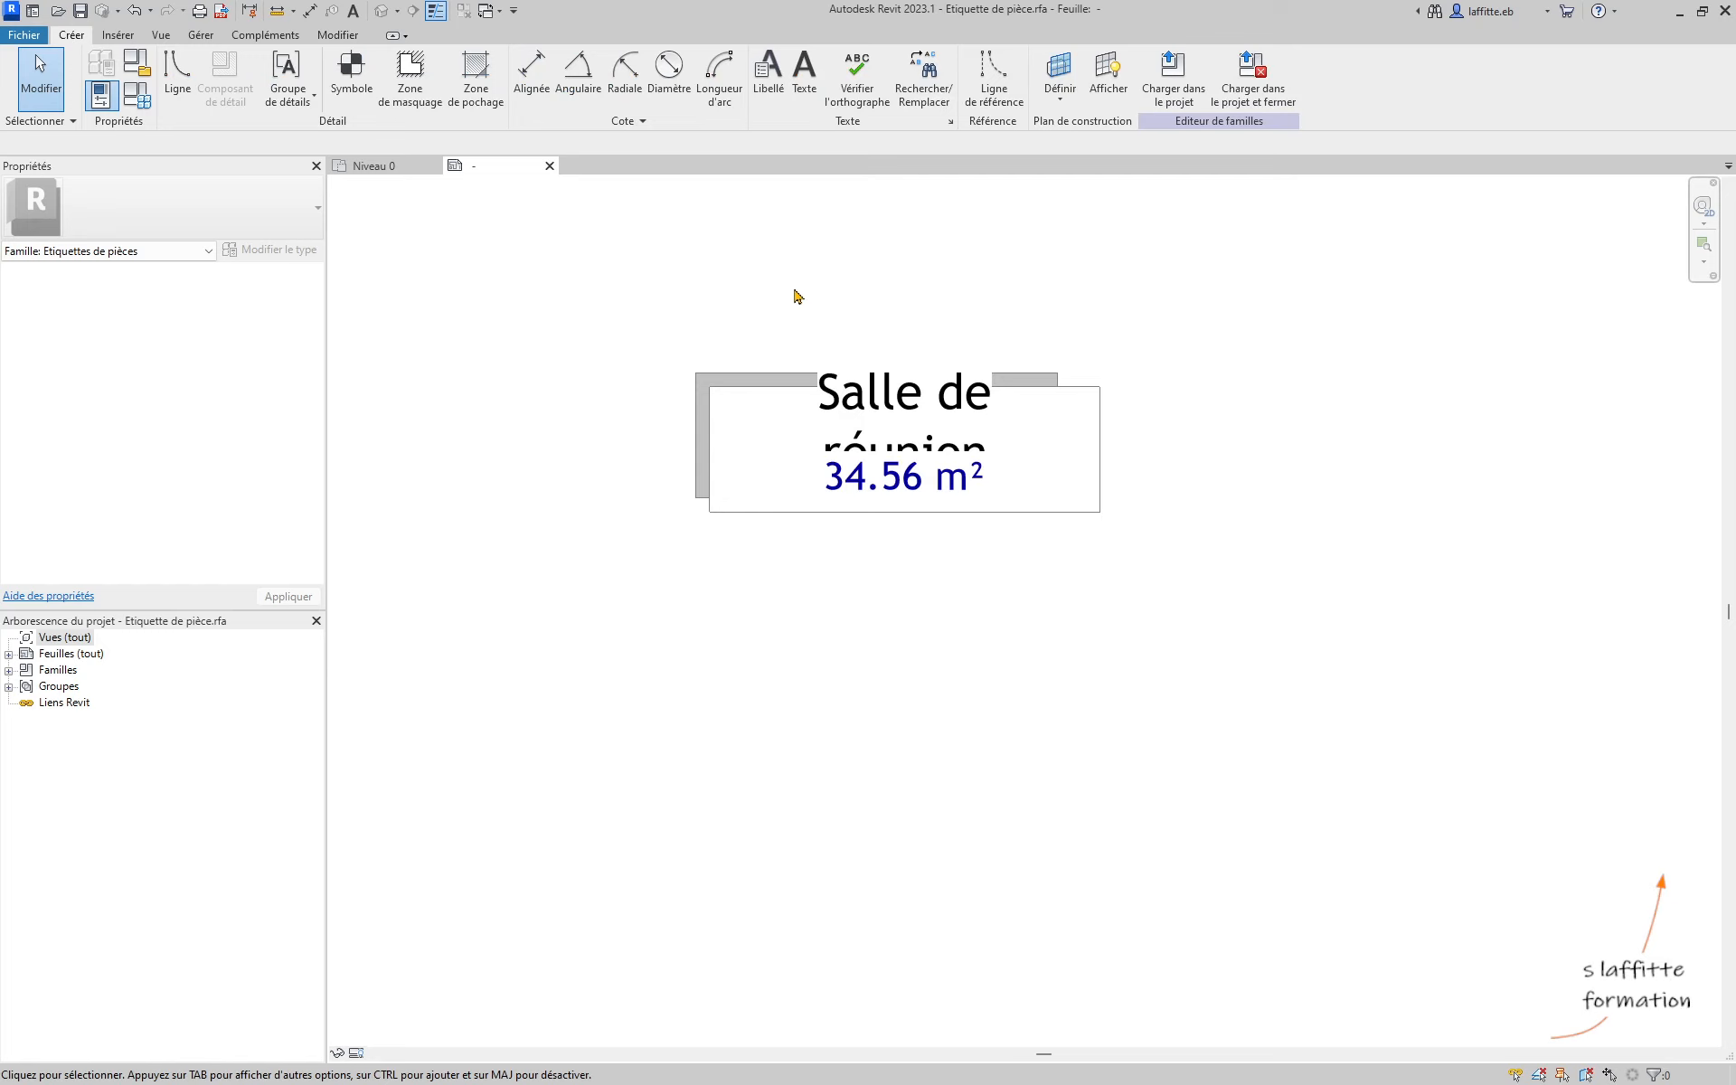
left_click(772, 95)
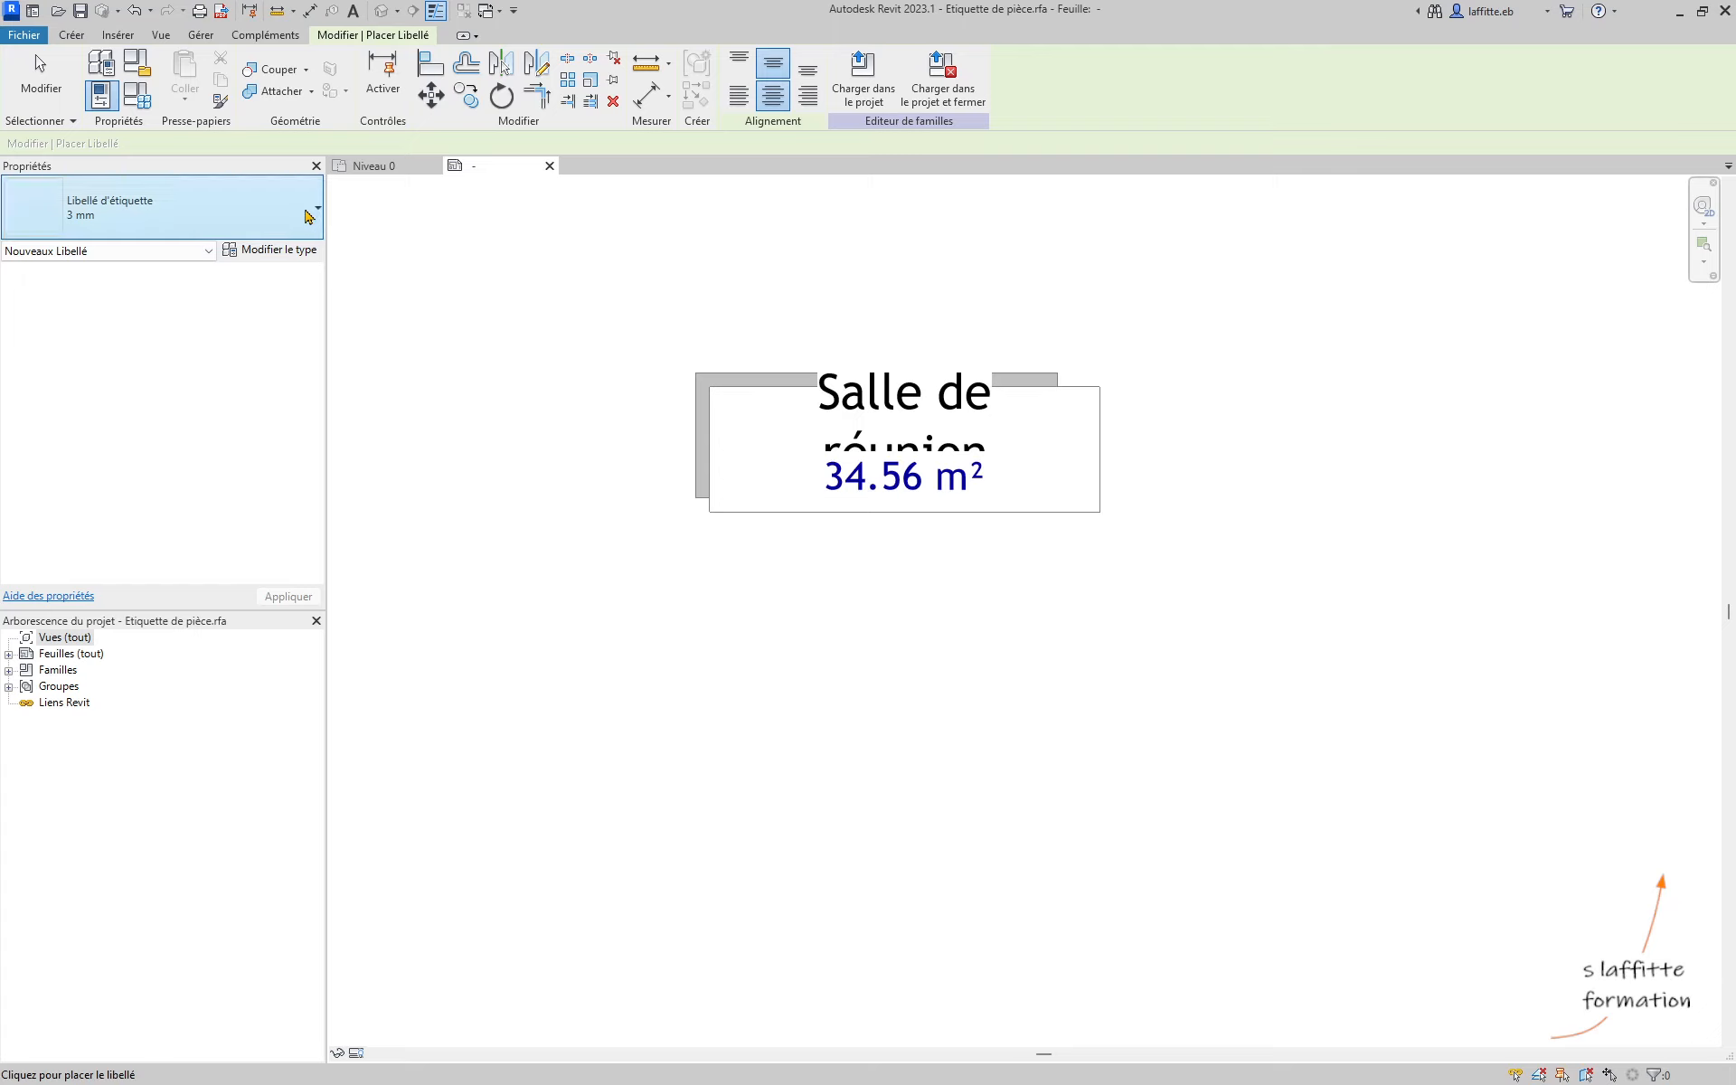
left_click(221, 221)
left_click(104, 298)
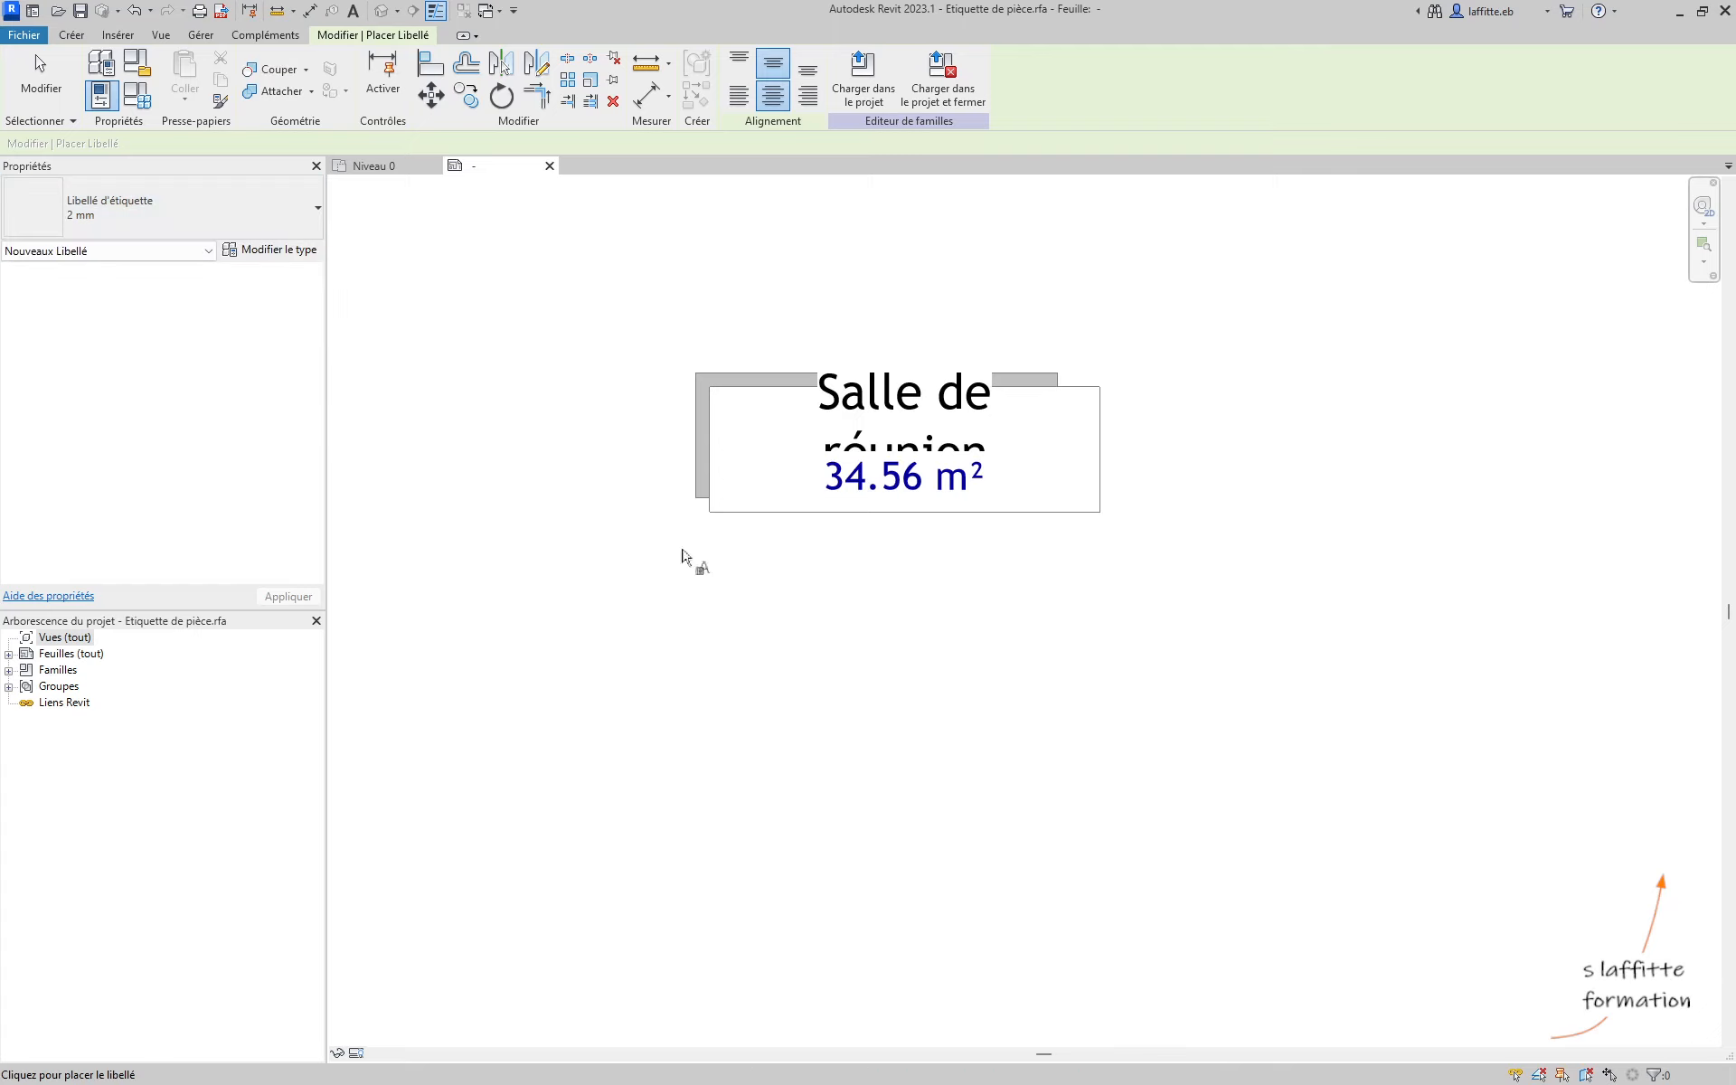
left_click(902, 586)
Add the shared parameter Pression from the Pièces group to the fields available for the new label
left_click_drag(678, 360, 801, 284)
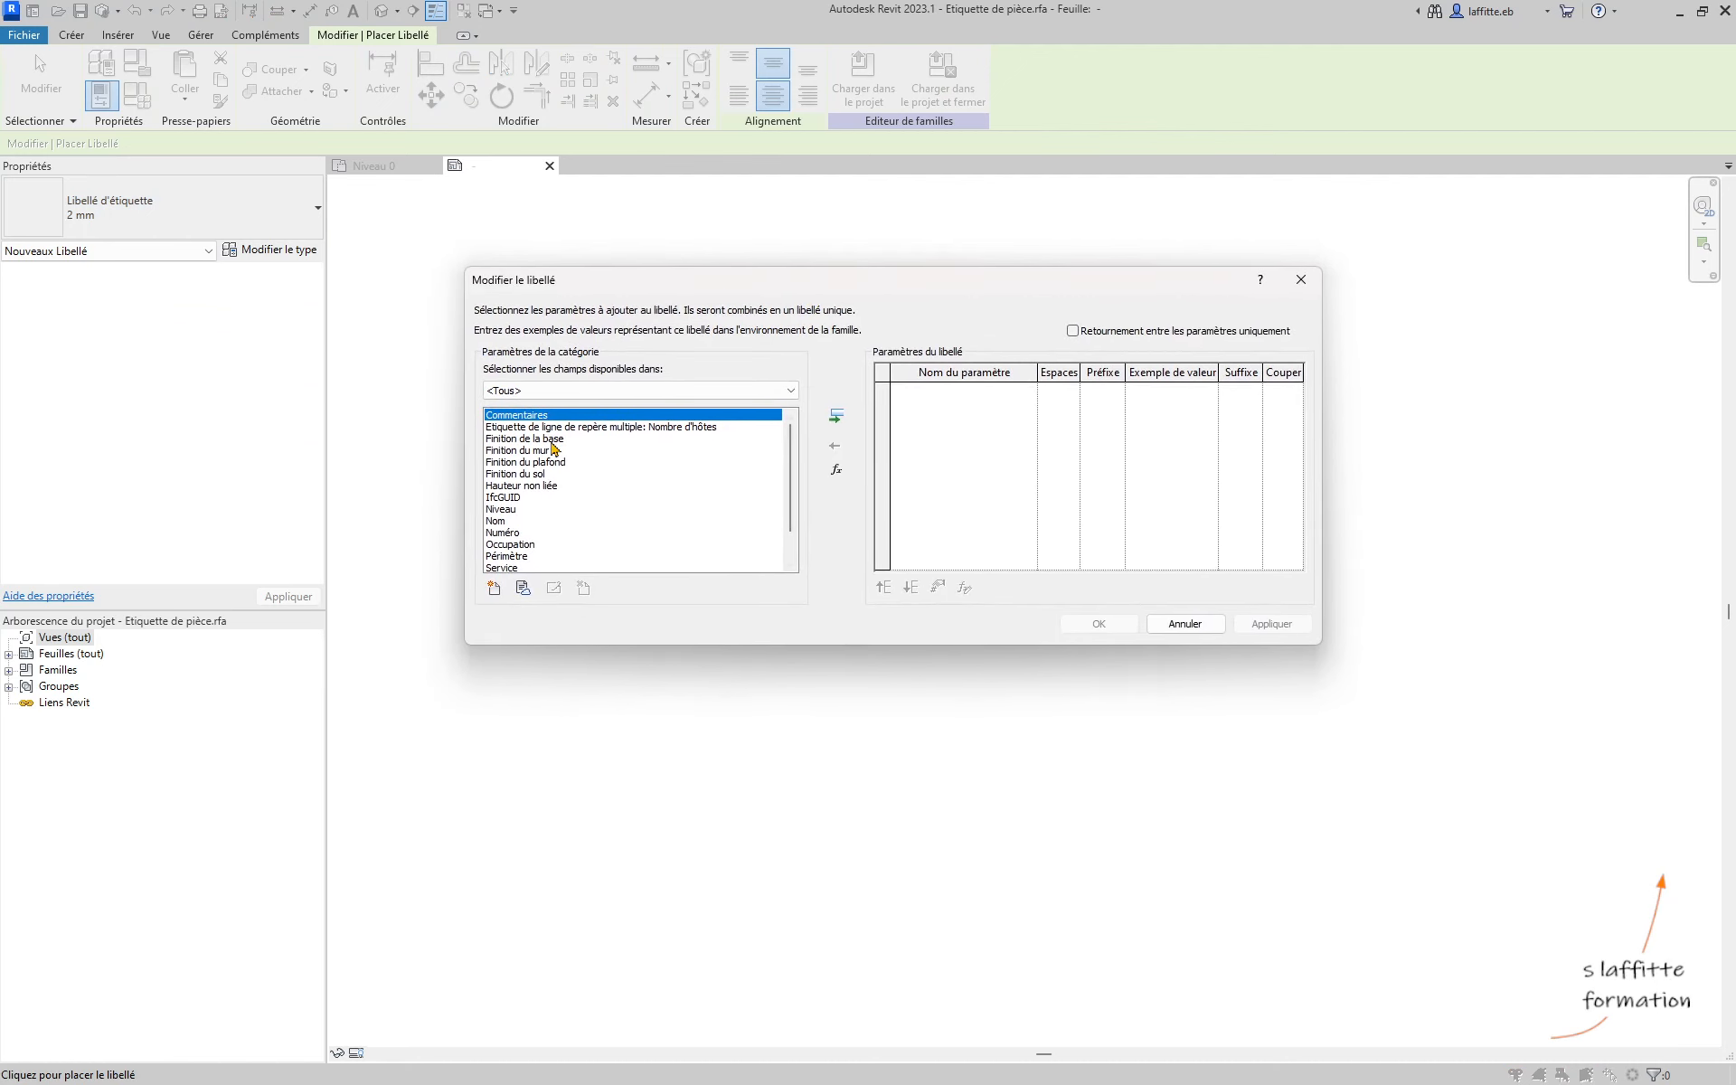
mouse_move(792, 468)
left_mouse_down()
mouse_move(792, 493)
mouse_move(798, 462)
left_mouse_up()
scroll(796, 461, "down", 1)
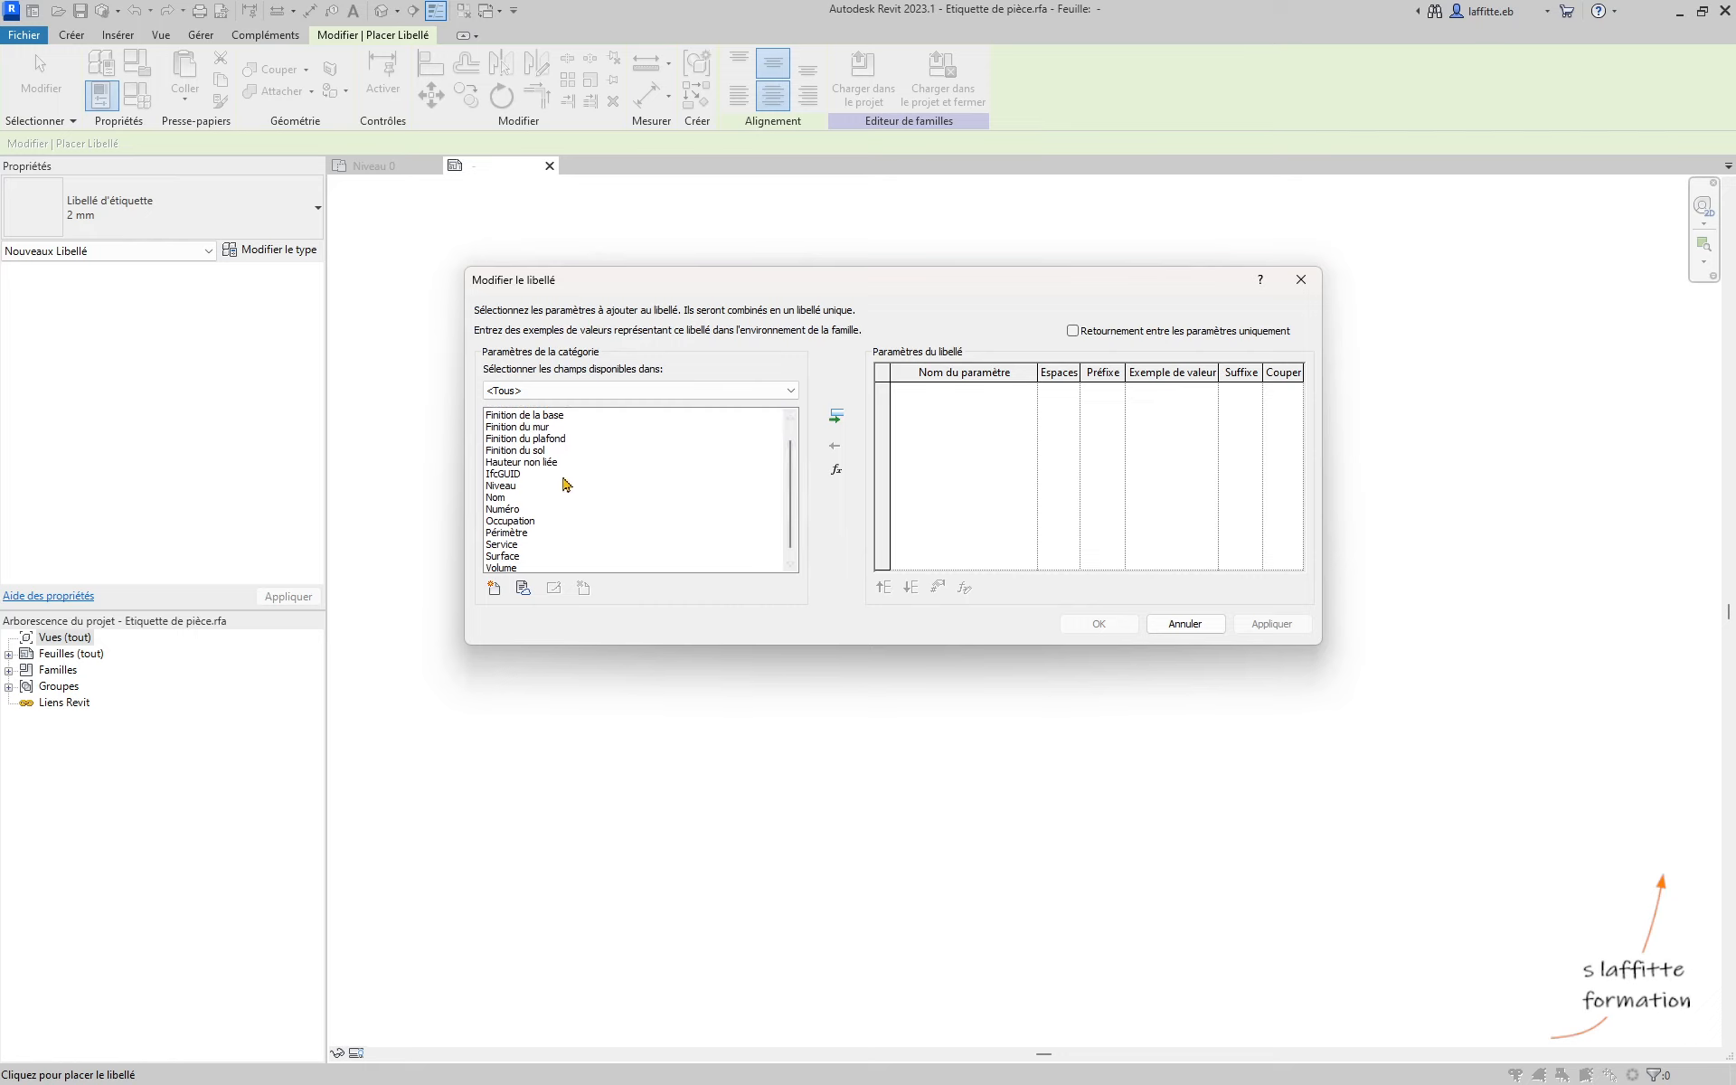
left_click(494, 588)
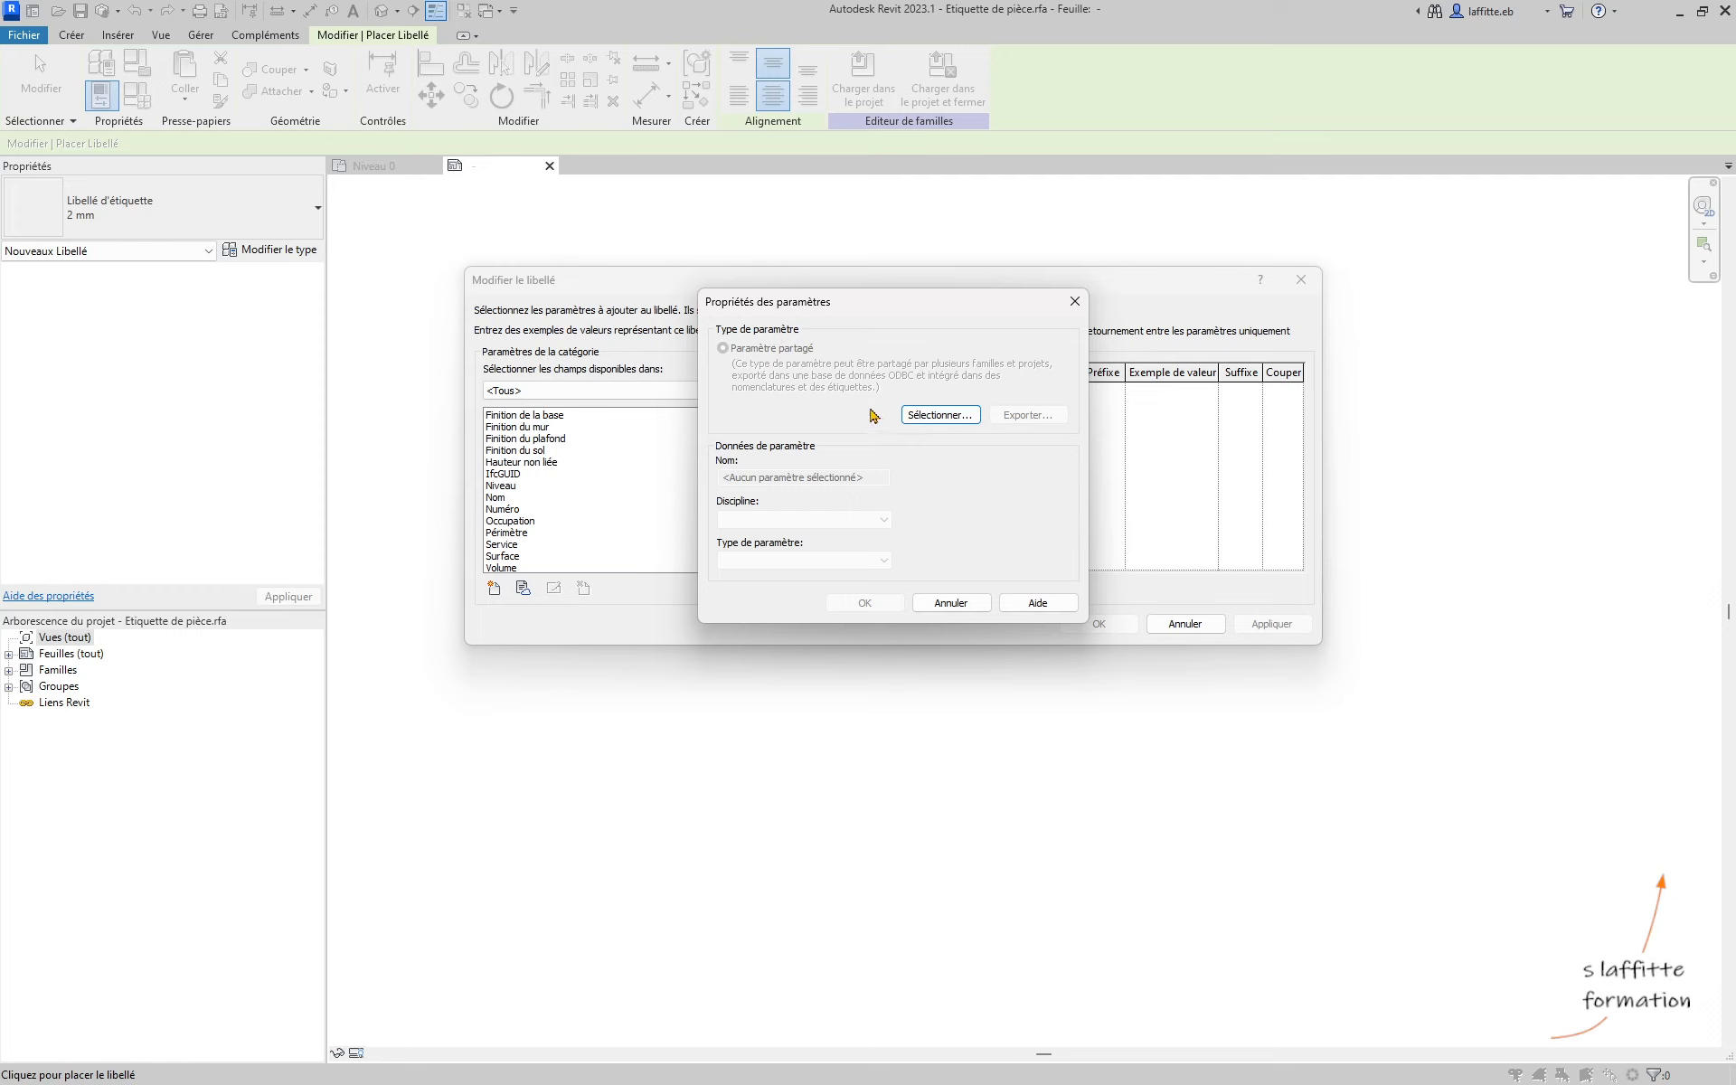
left_click(936, 415)
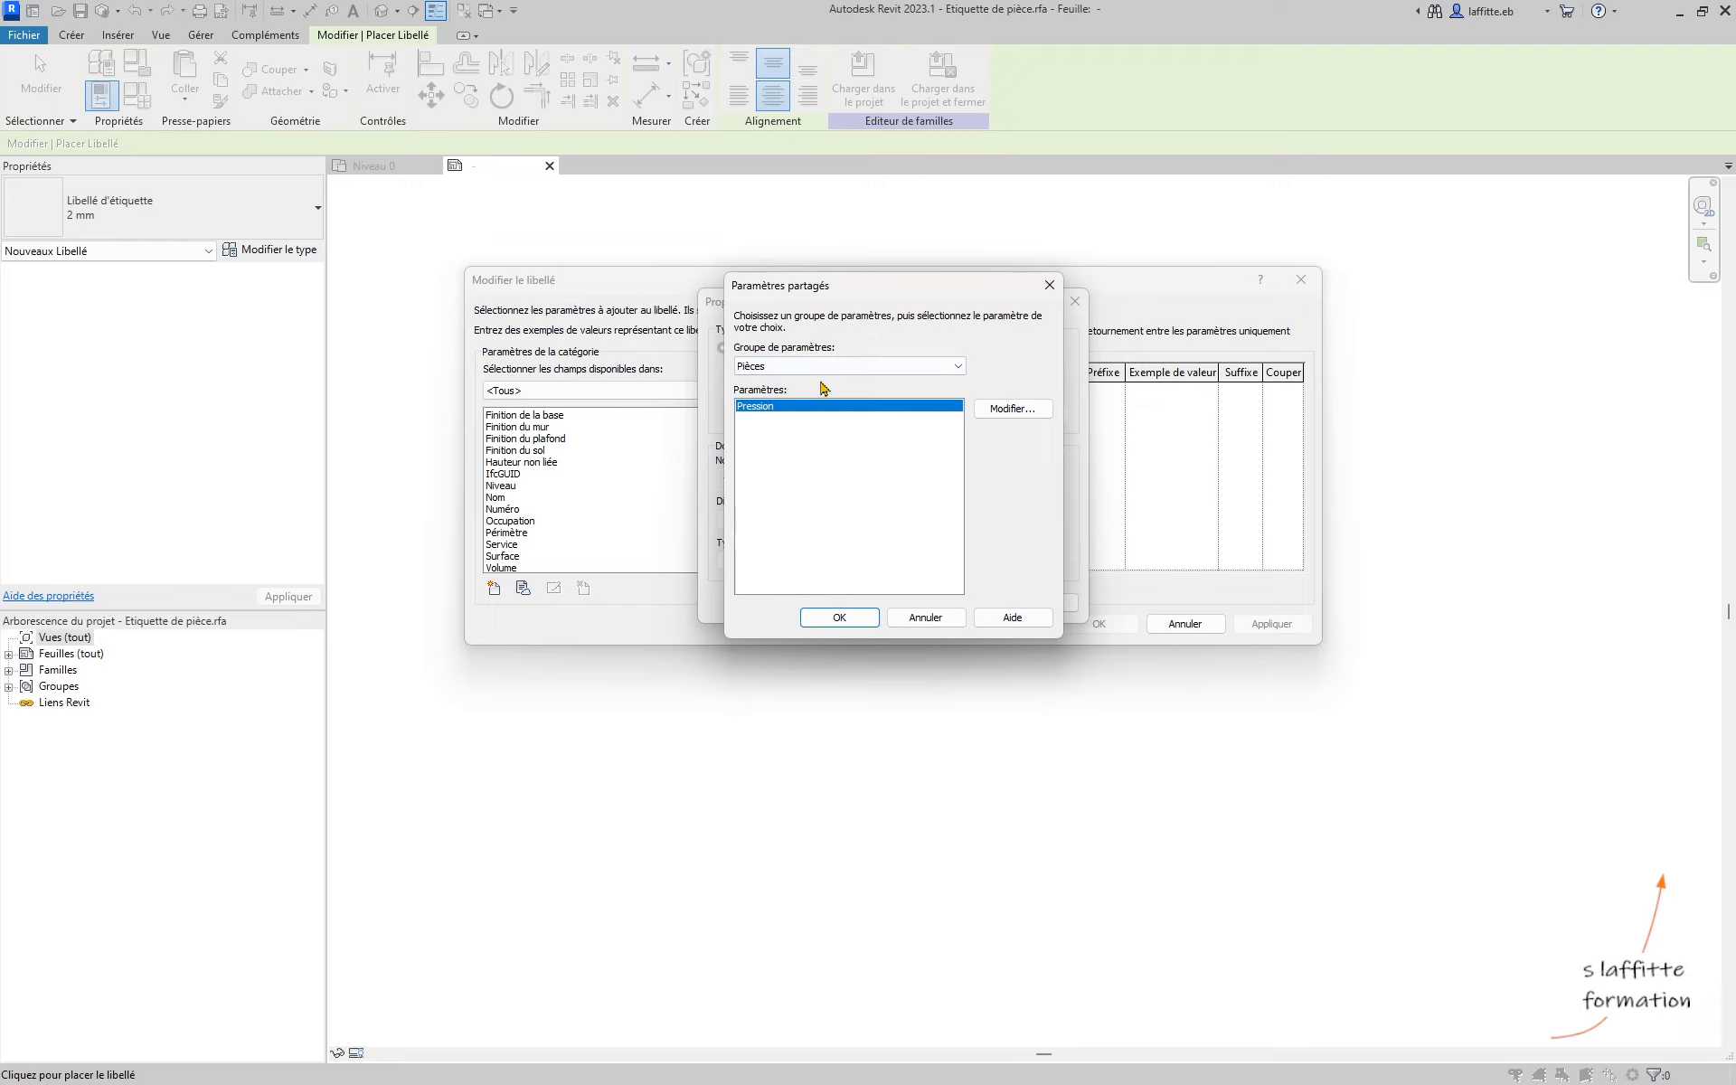
left_click(825, 366)
left_click(832, 368)
left_click(840, 618)
left_click(859, 604)
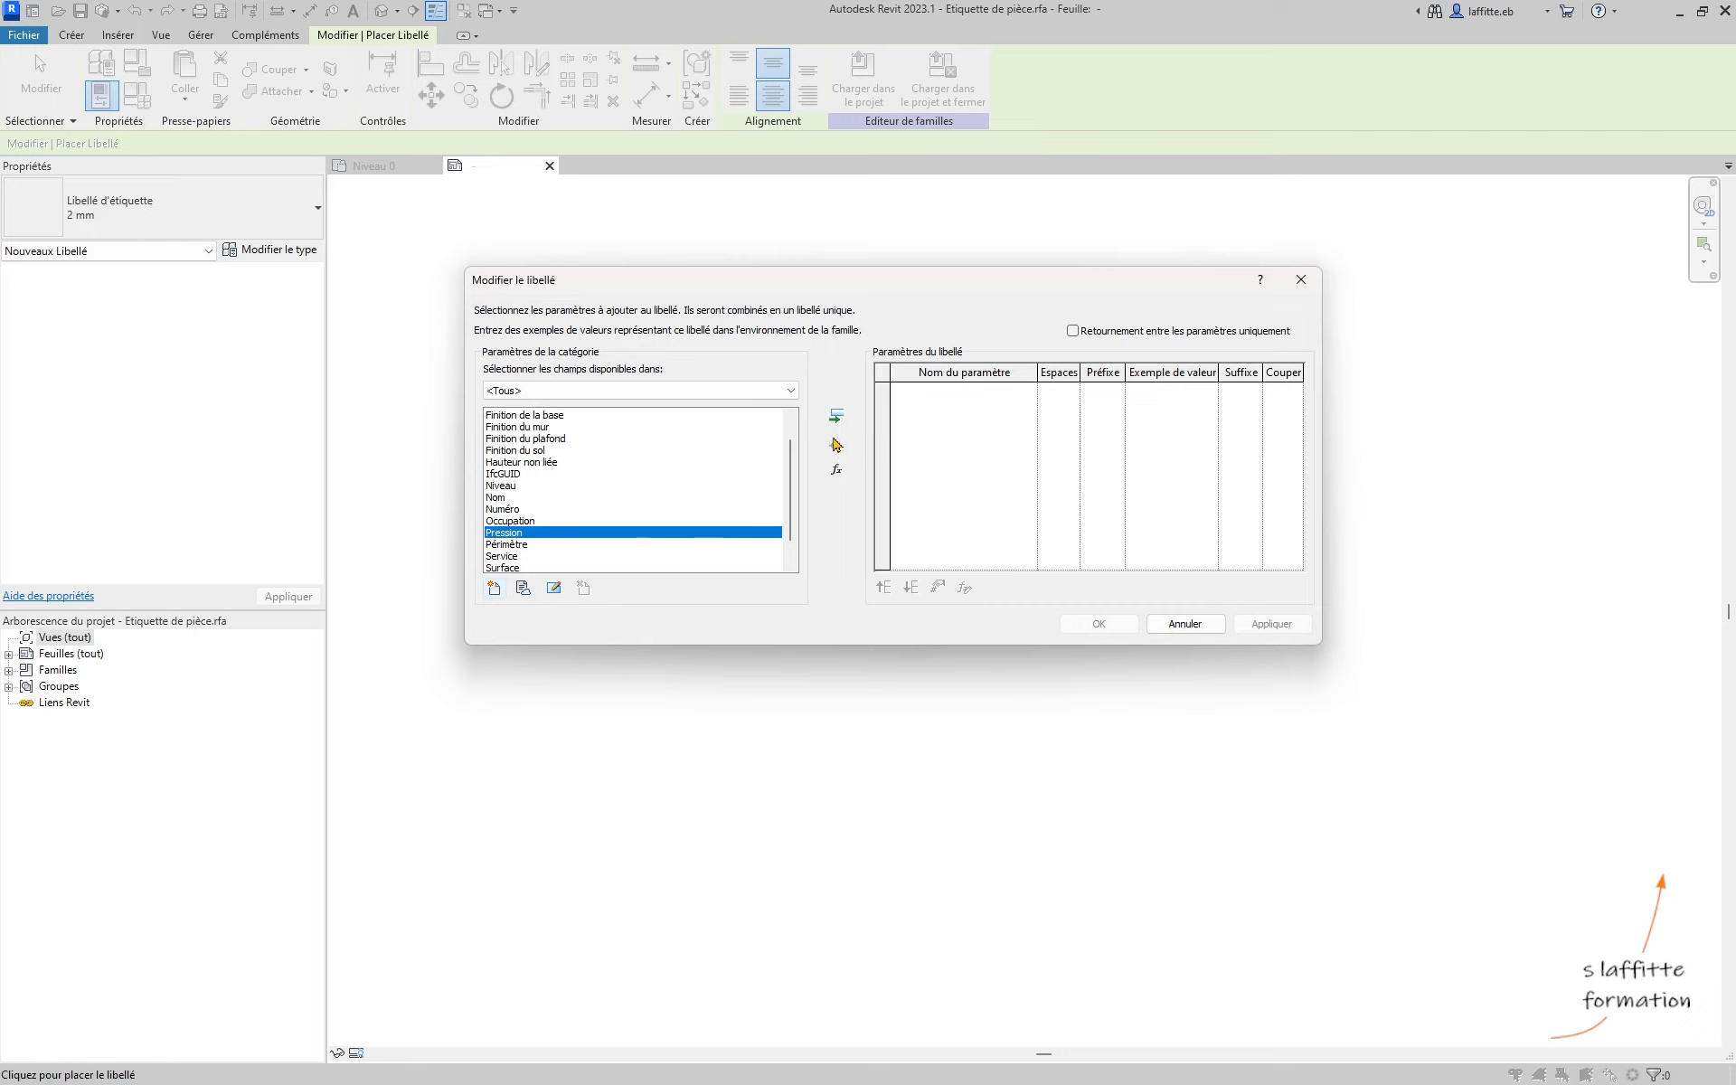
Add Pression to the label with the suffix Pa and the sample value 30, and confirm the label
left_click(837, 419)
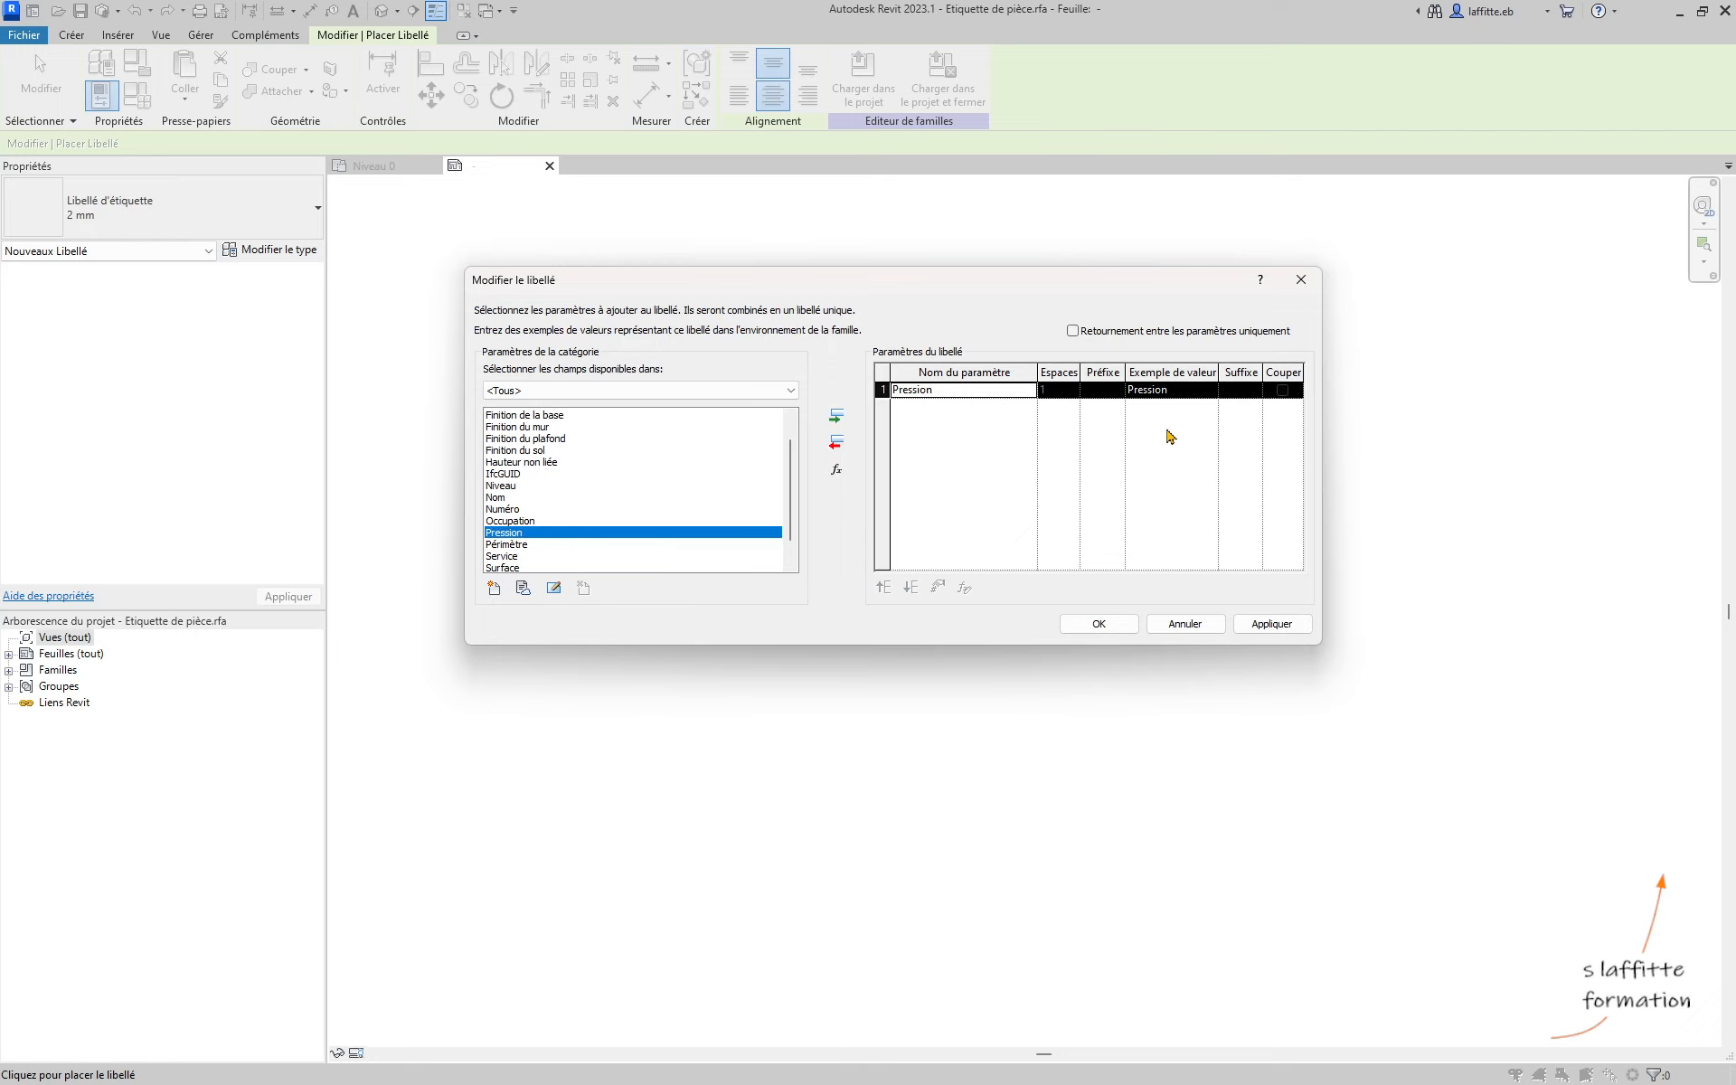
left_click(1243, 396)
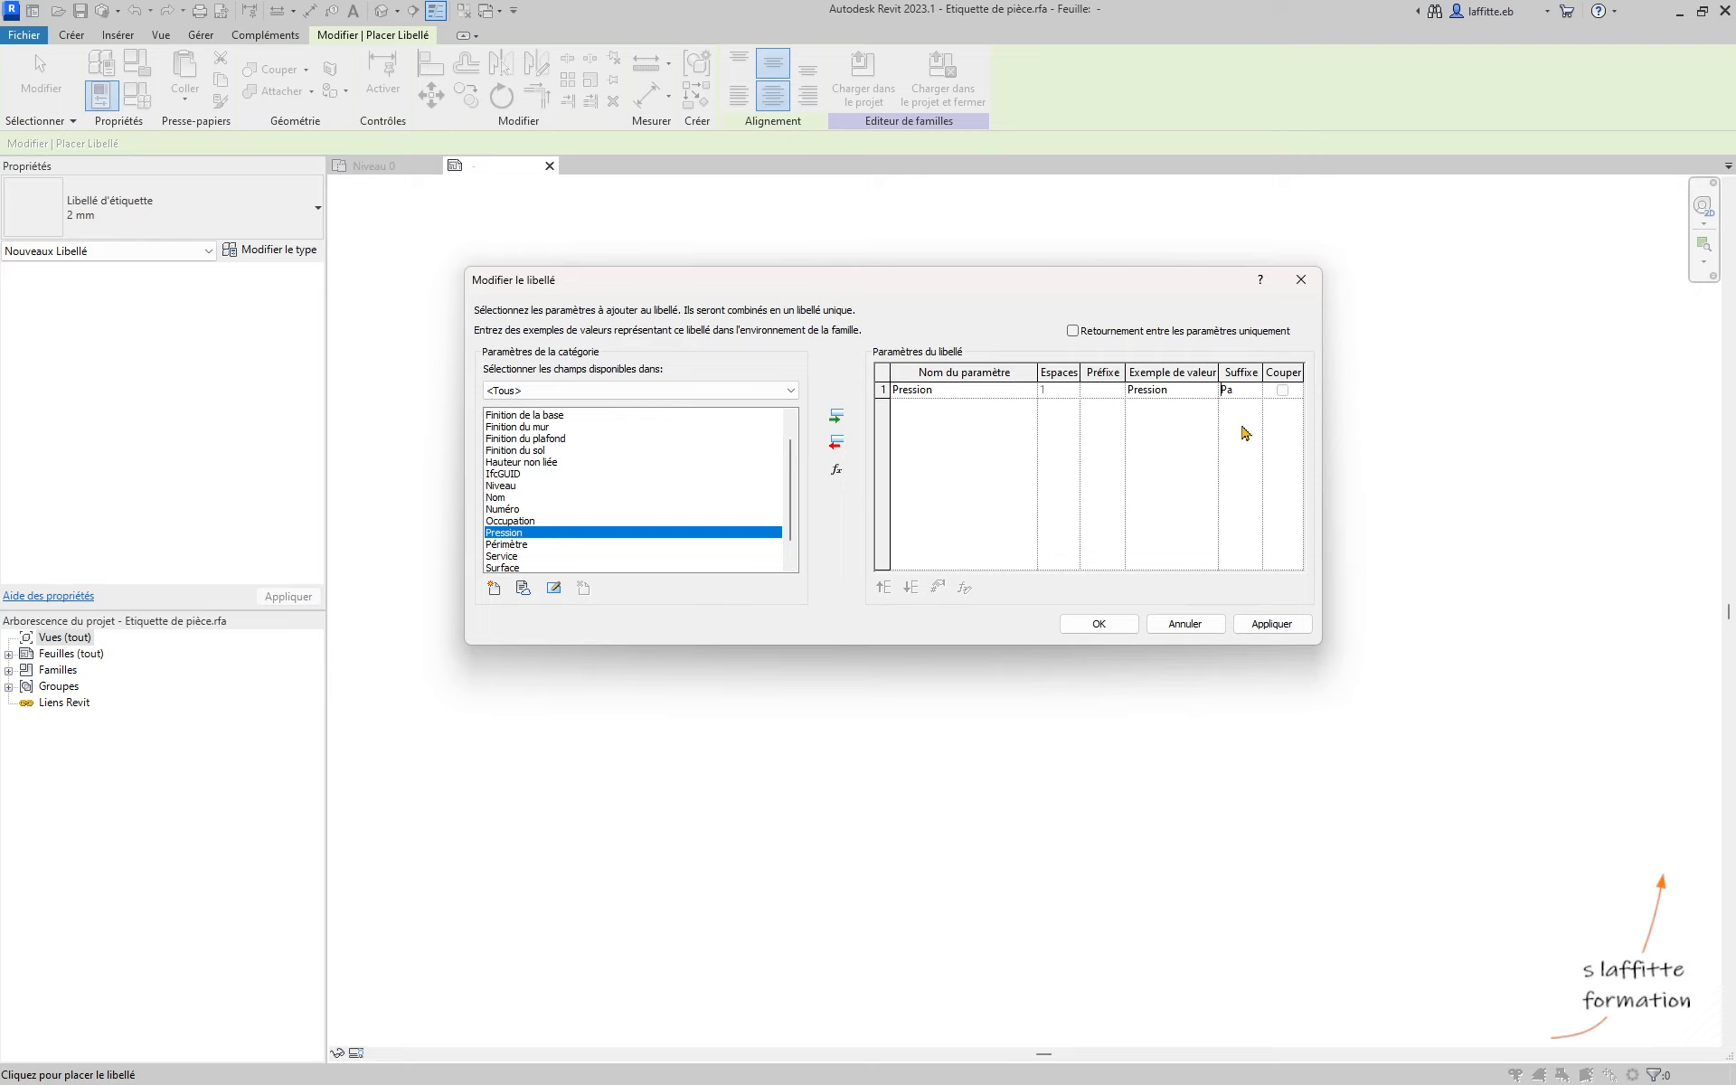
left_click(1181, 392)
type("30")
left_click(1089, 631)
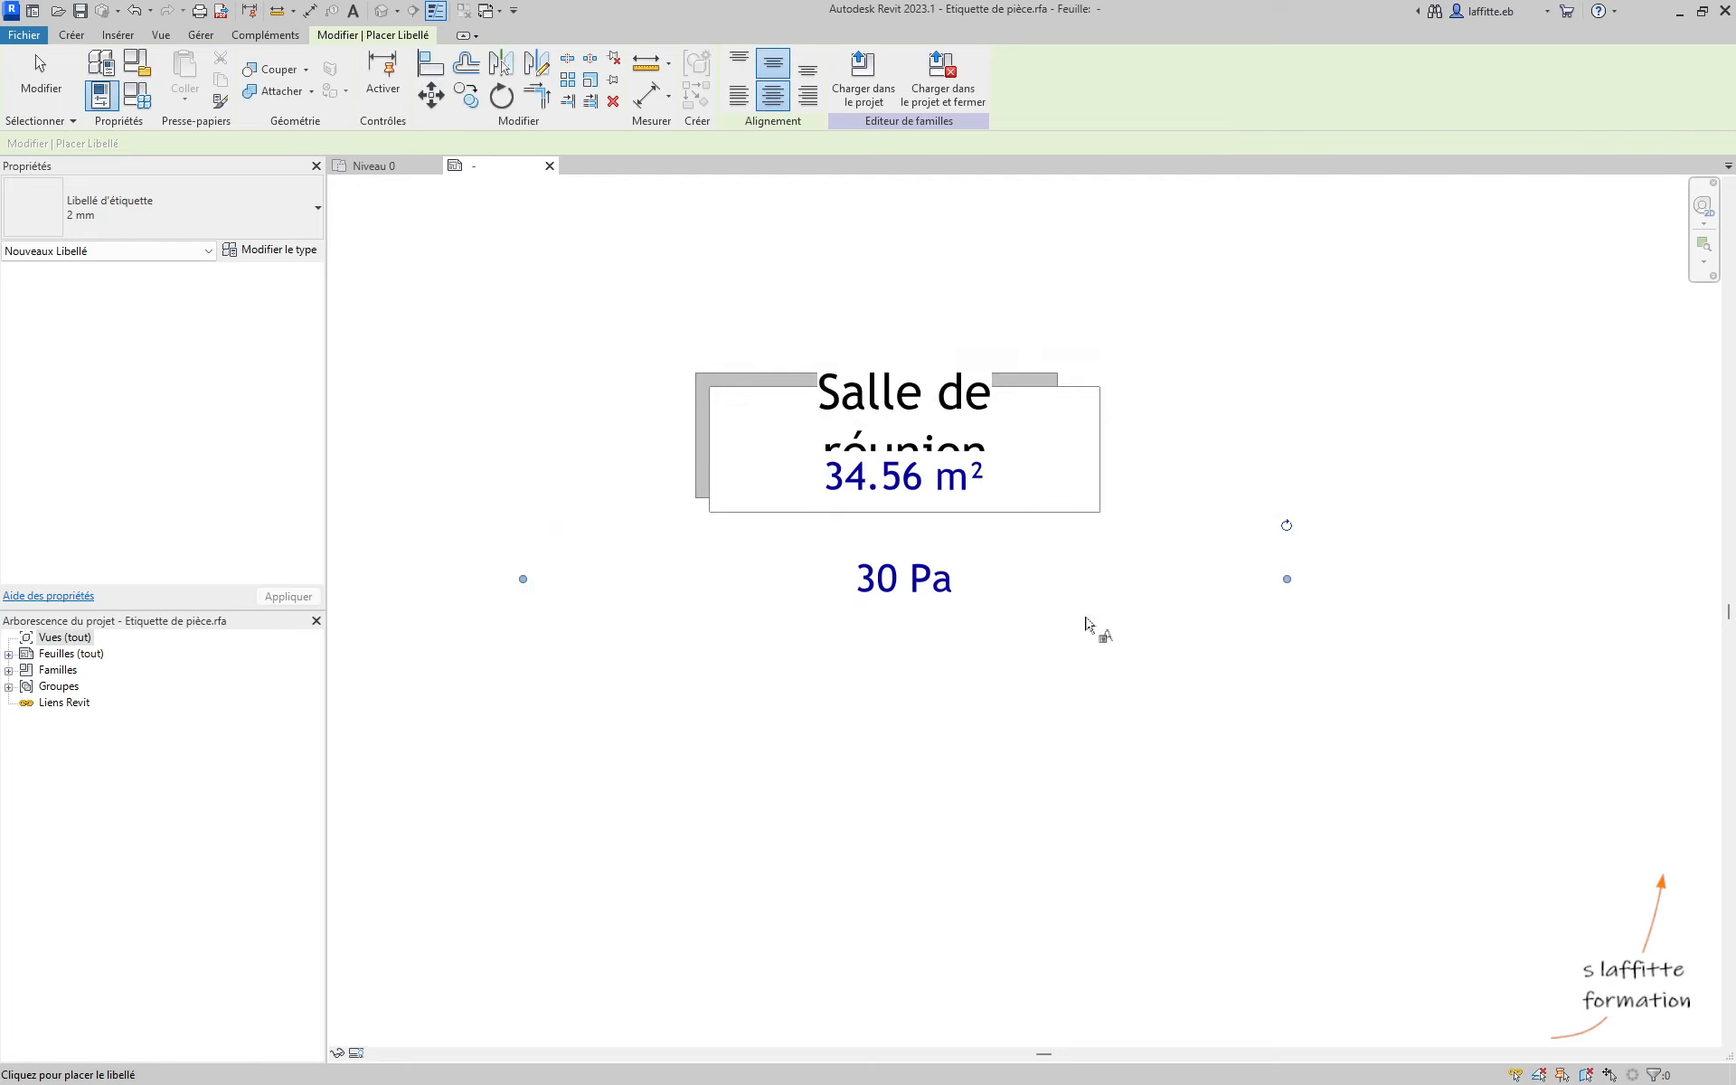
Finish placing labels and move the pressure label up to sit directly beneath the area label
key("Escape")
key("Escape")
left_click(937, 588)
left_click_drag(939, 583, 937, 537)
left_click(946, 697)
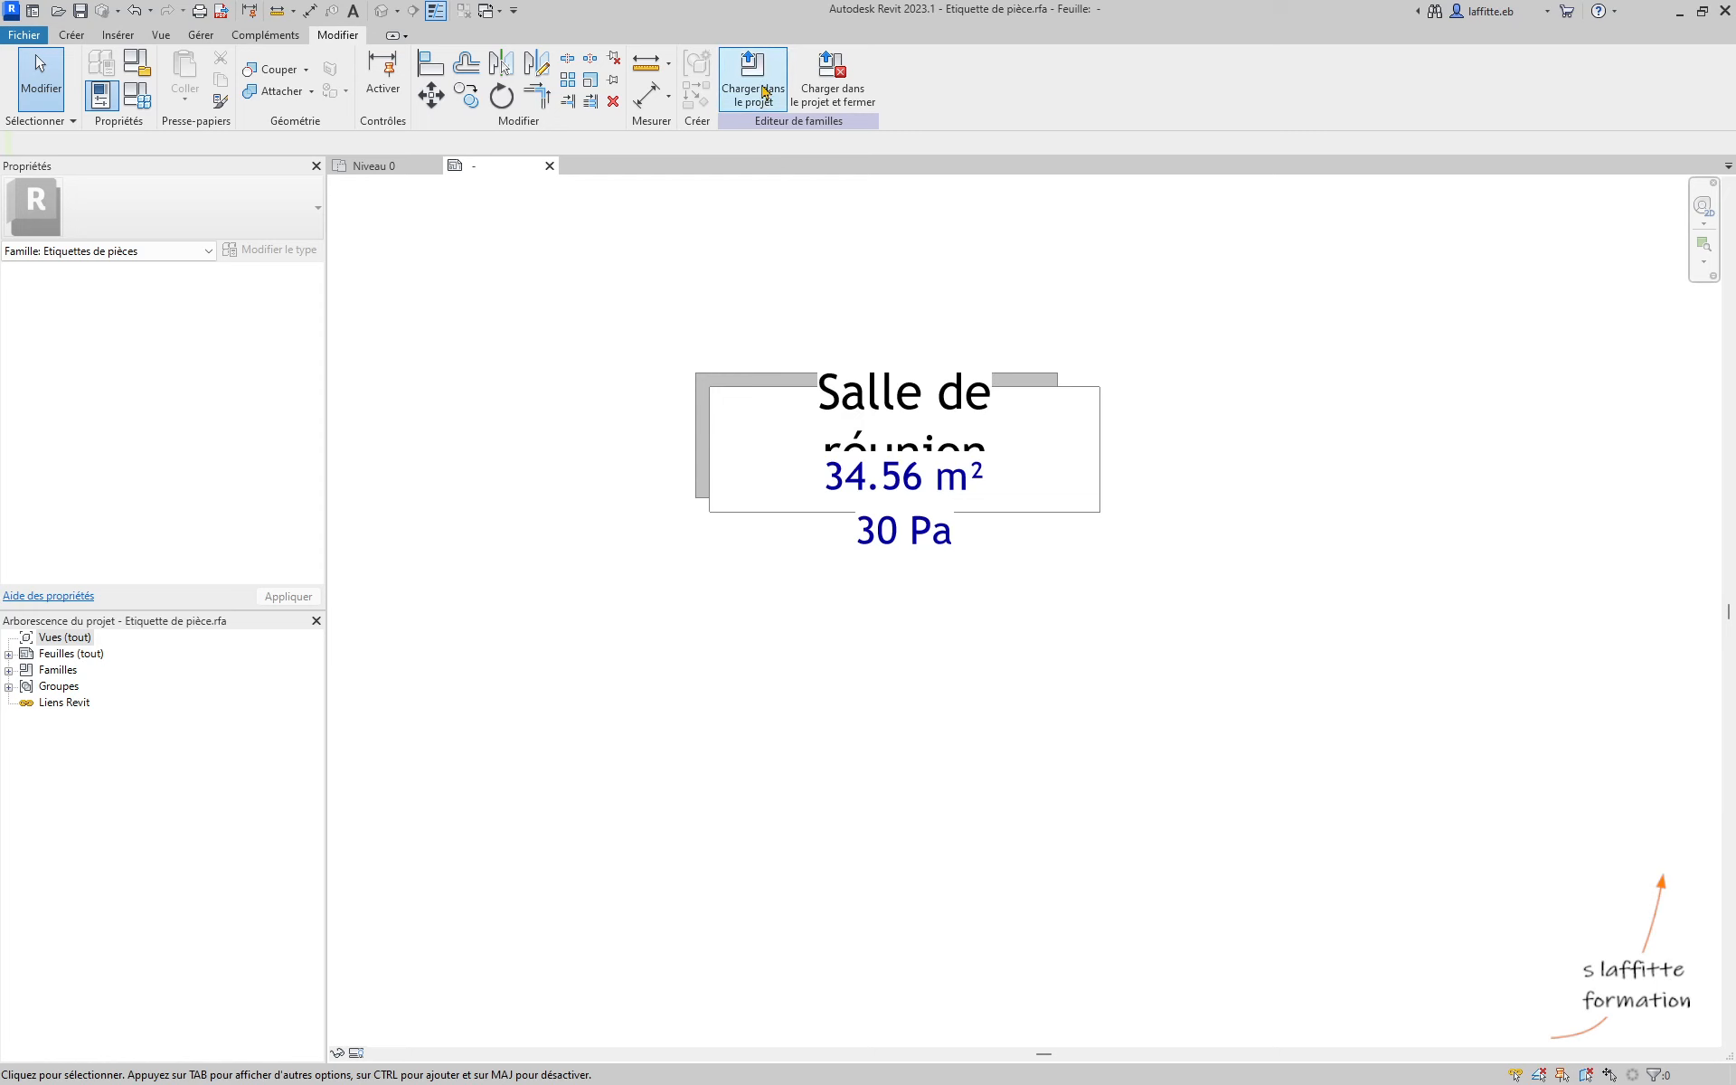
Load the edited room tag into the project, replacing the existing version, and check the Pression property of the Bureau d'angle room
left_click(765, 91)
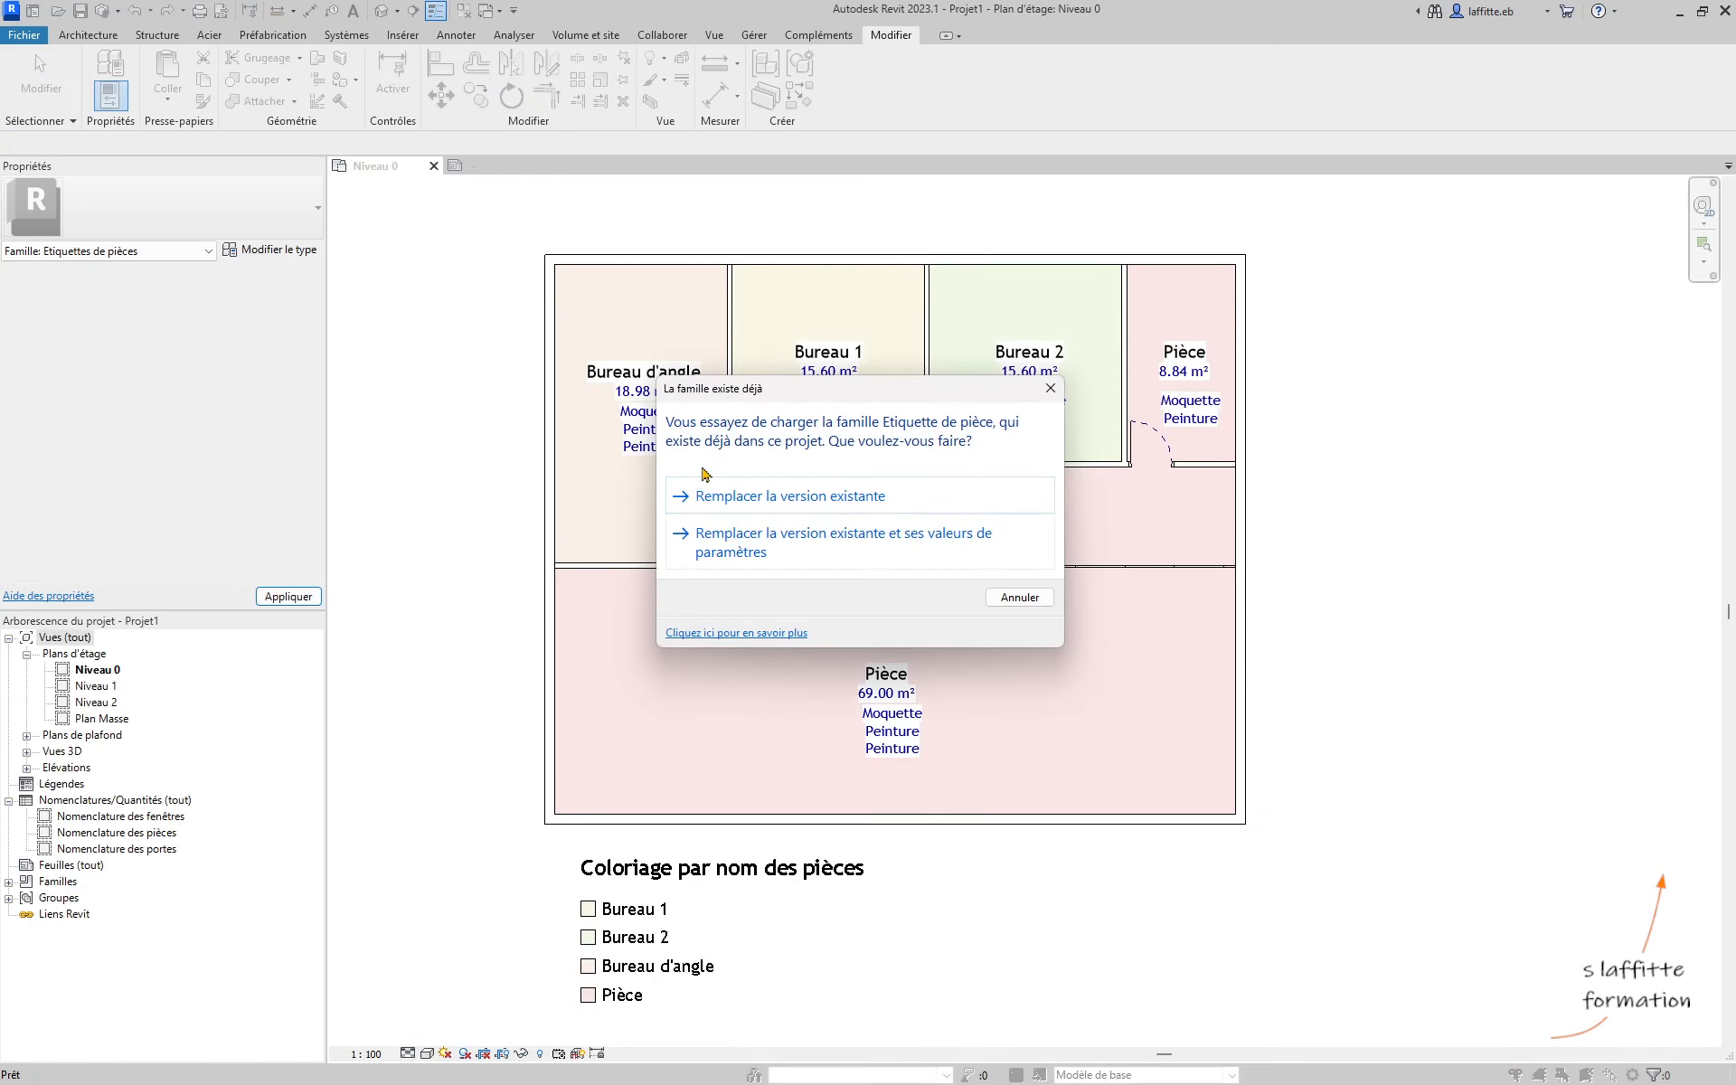
left_click(761, 497)
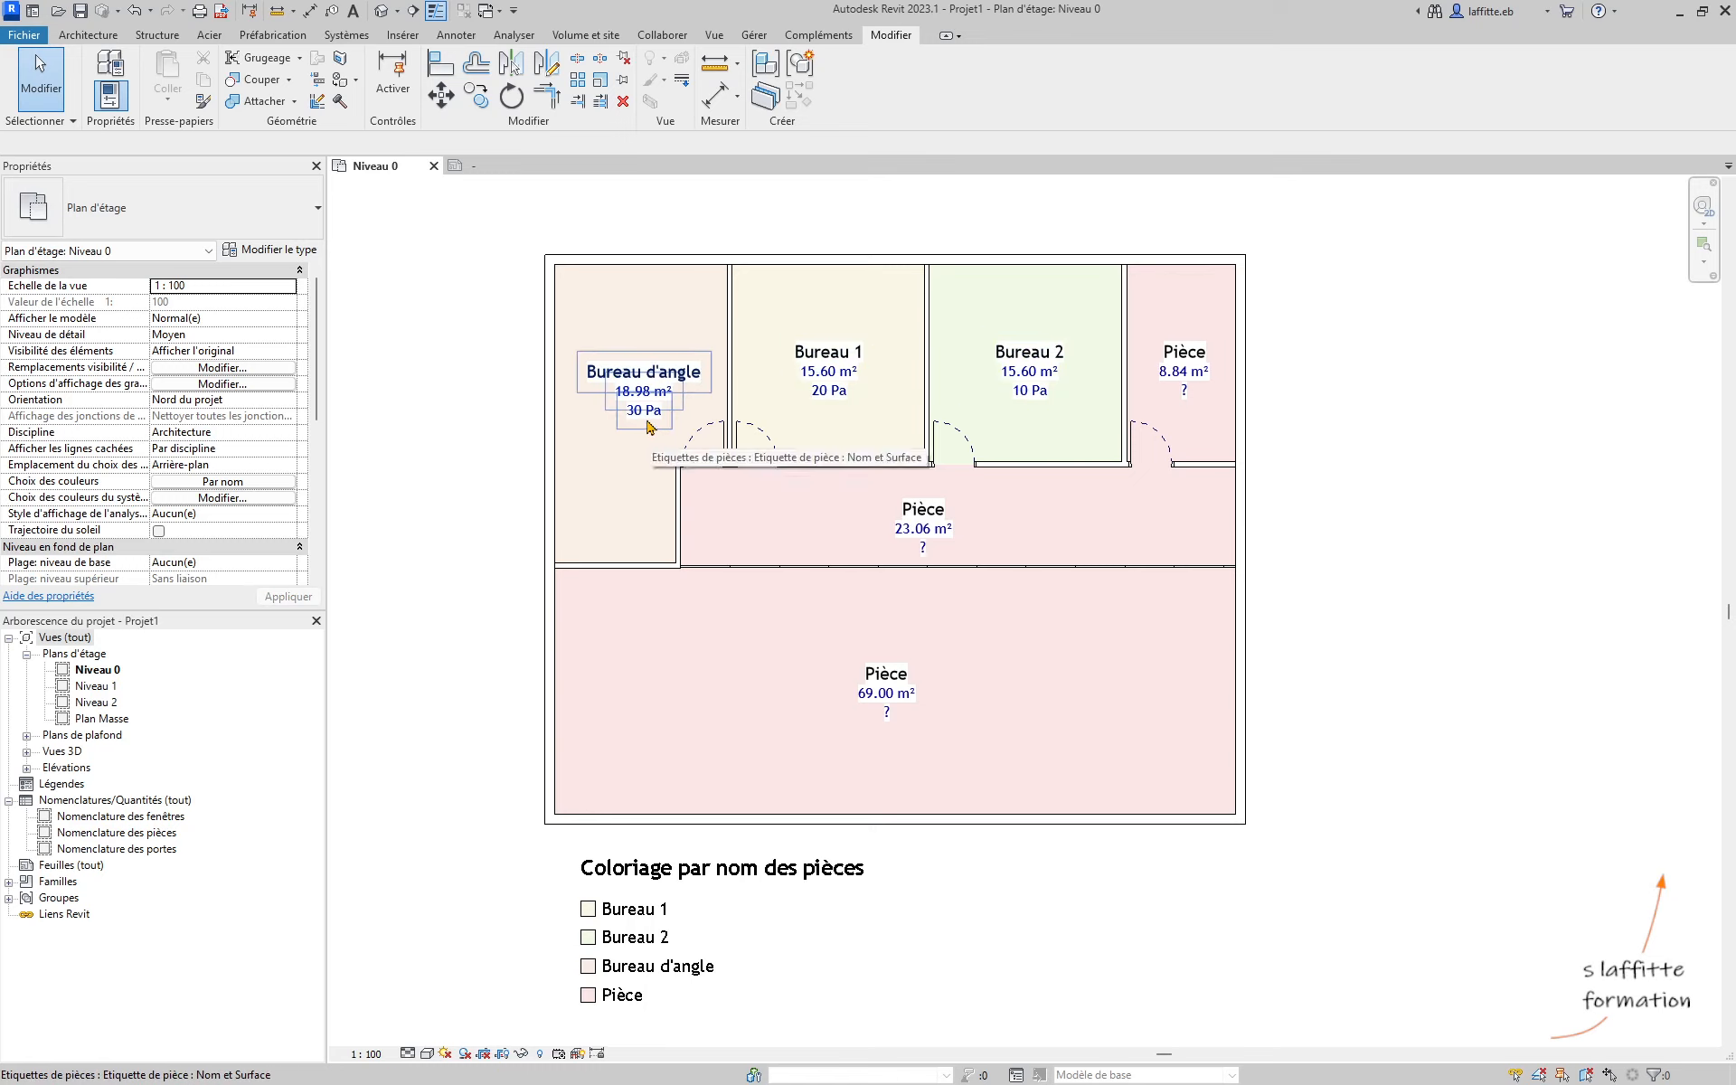
scroll(648, 426, "up", 2)
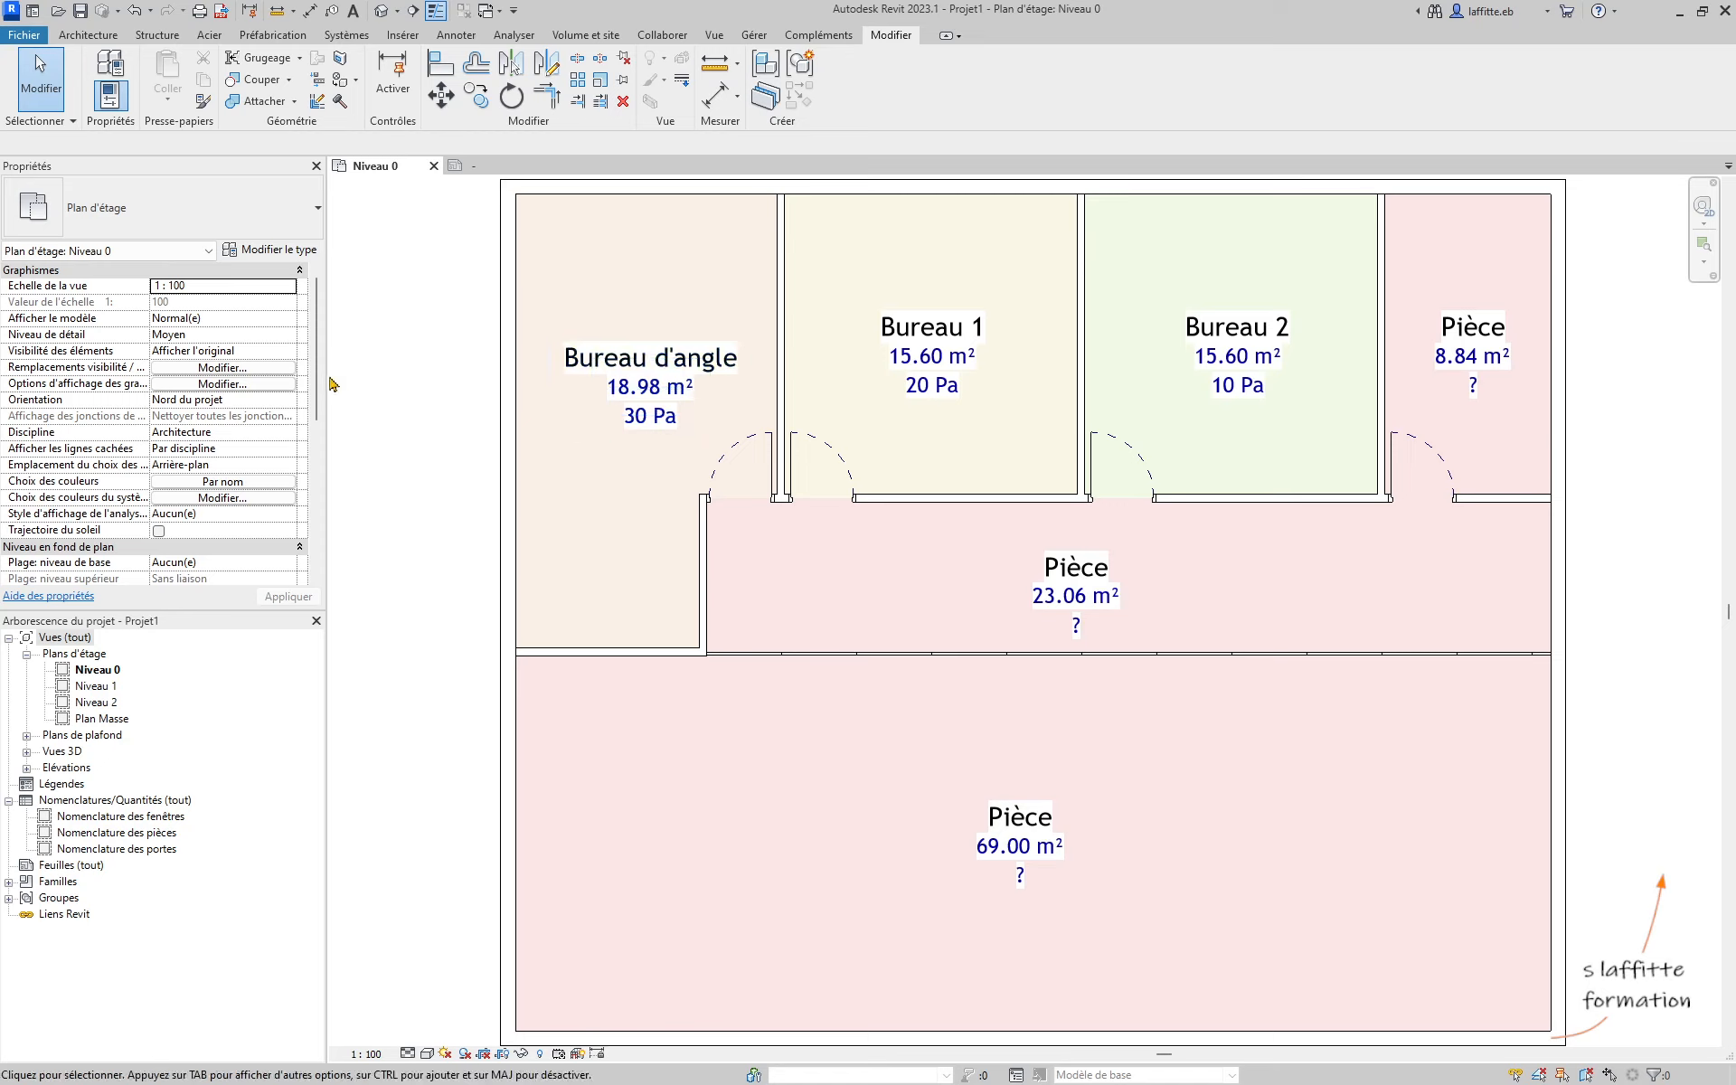
left_click(705, 307)
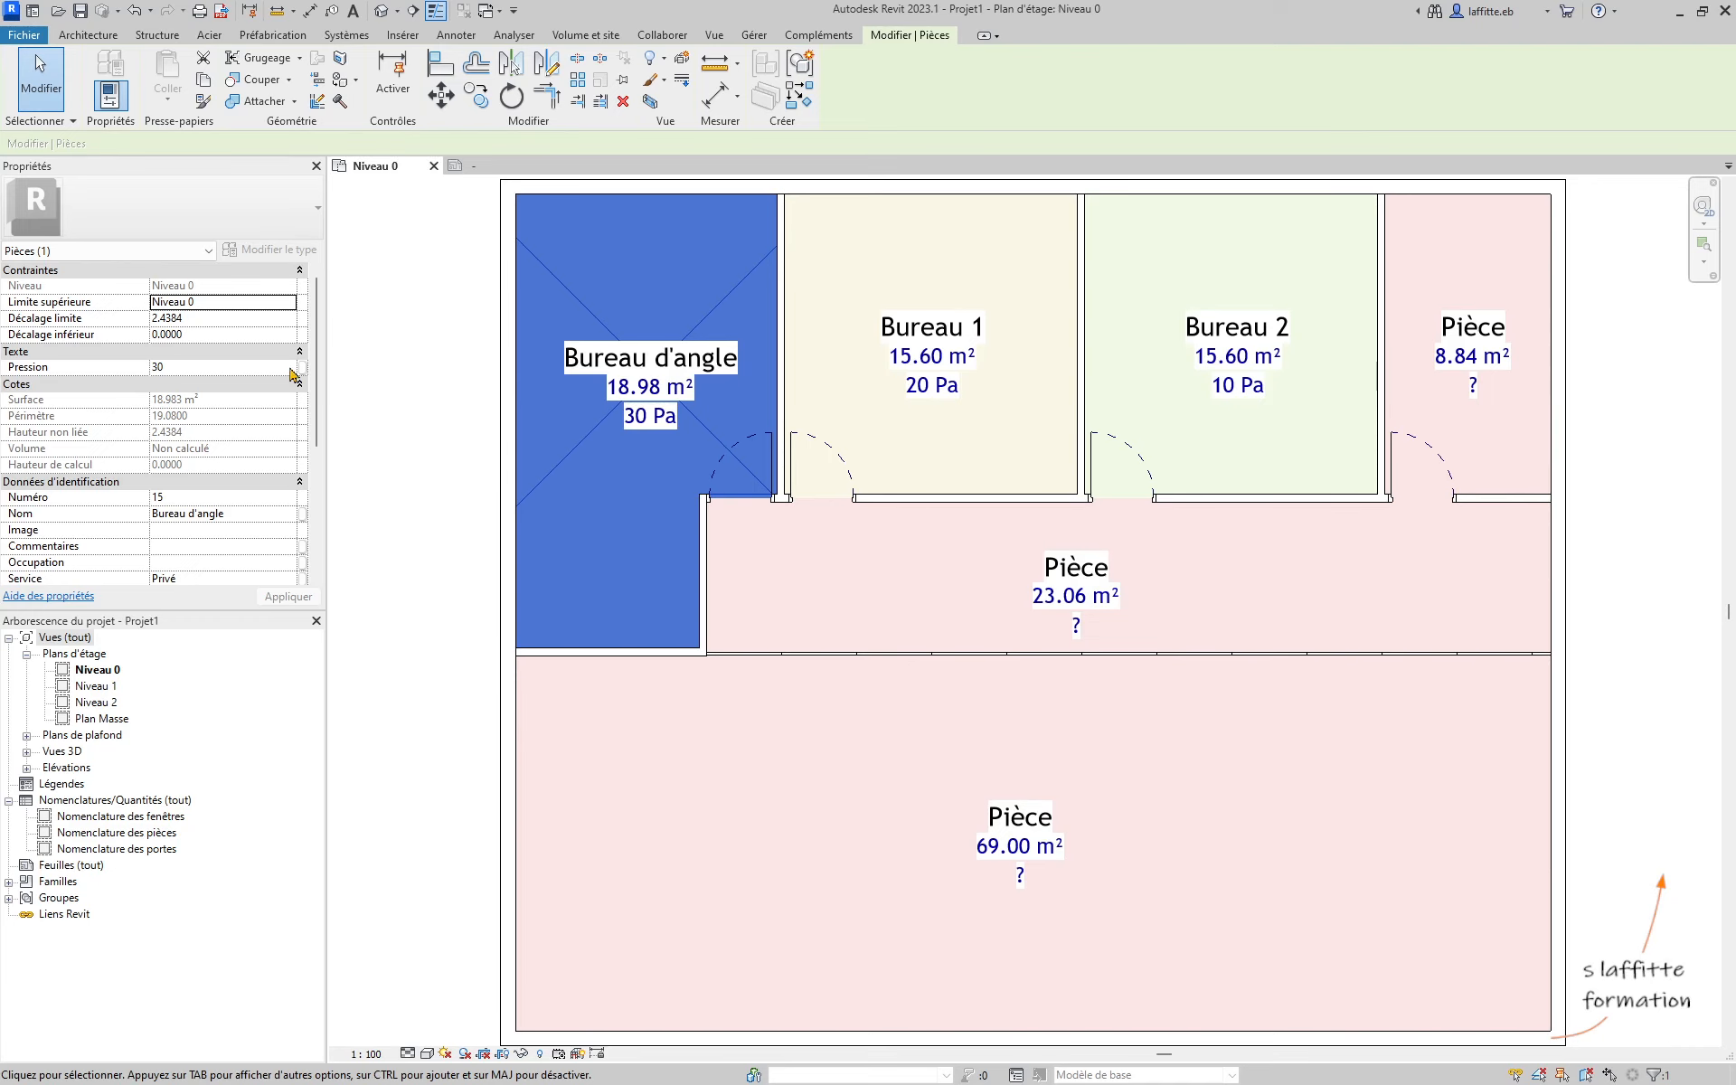
left_click(373, 380)
scroll(595, 503, "down", 2)
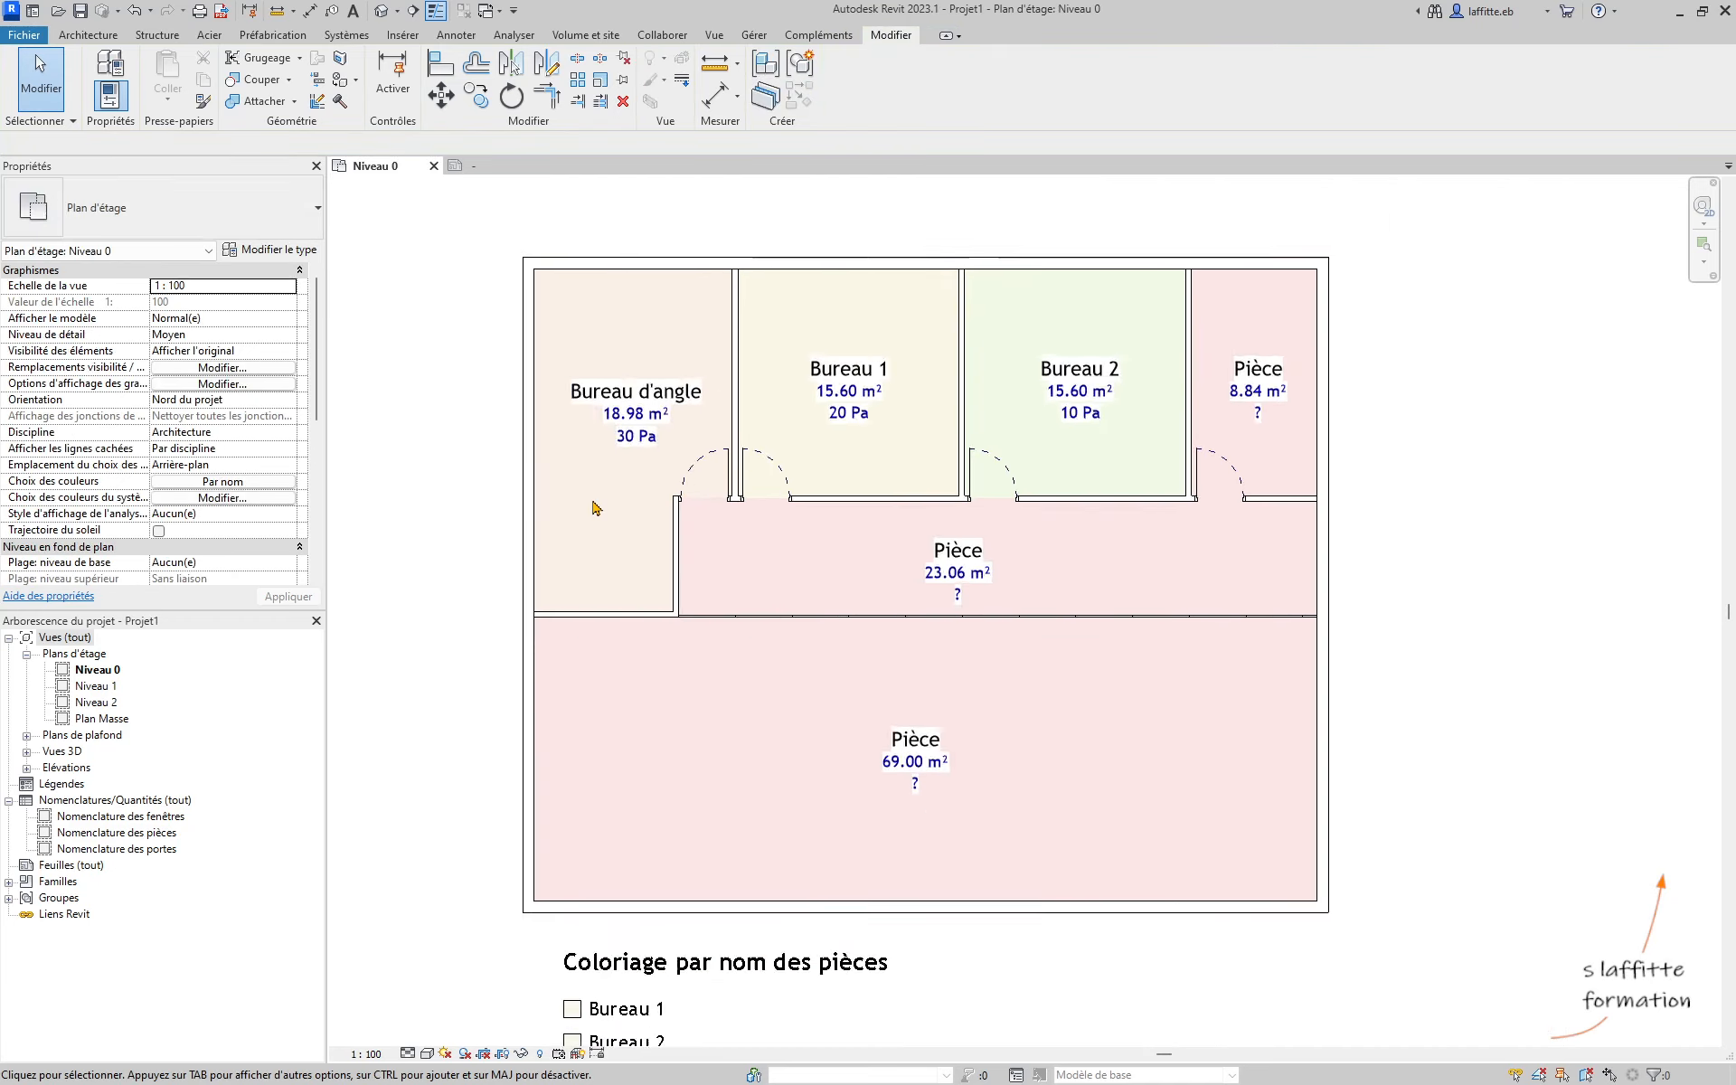